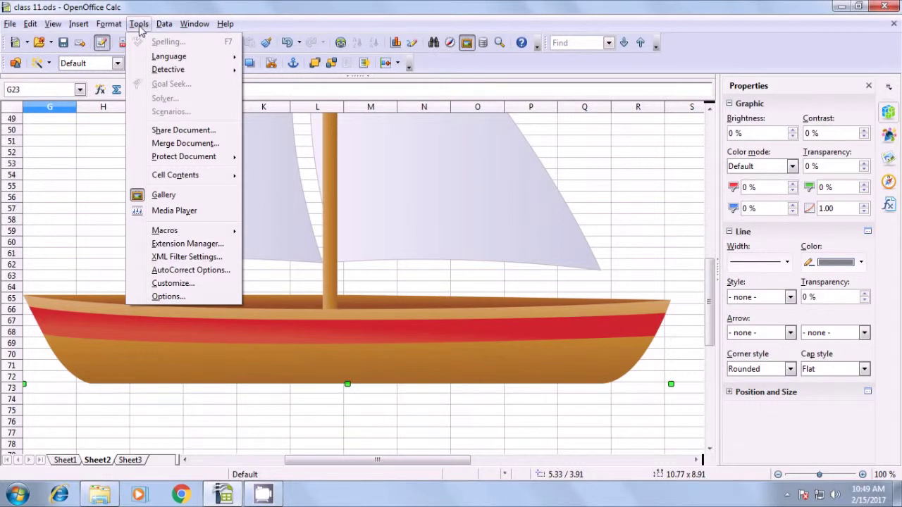
- Send the sailboat drawing to the background behind the cells
mouse_move(117, 27)
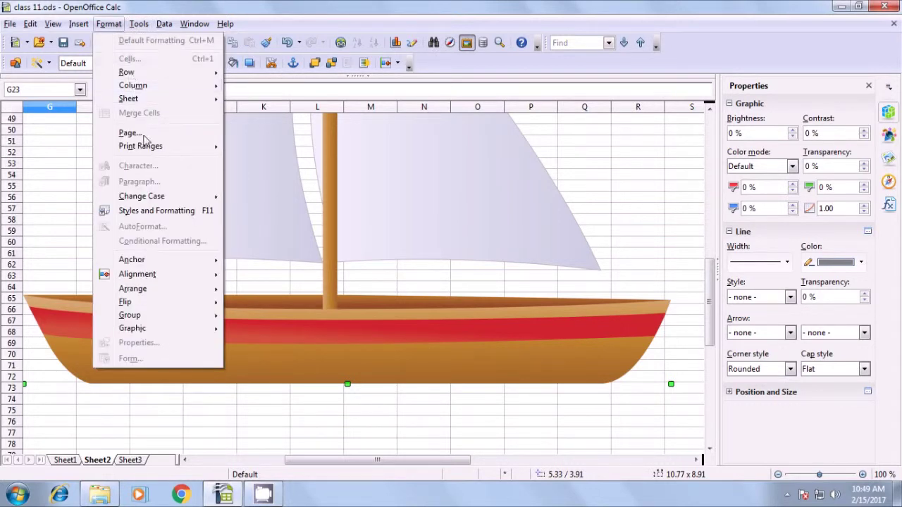
mouse_move(164, 294)
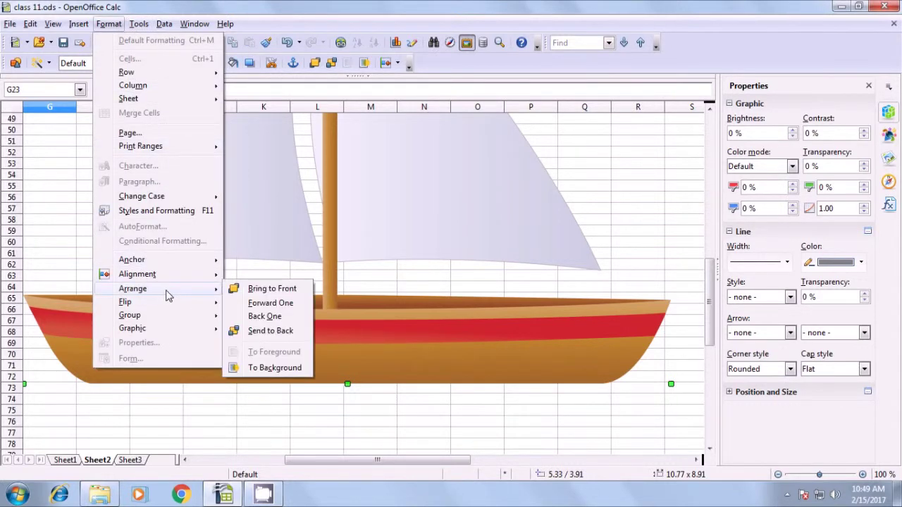
click(274, 368)
- Select cells over the hull and sails to confirm they remain selectable
click(255, 410)
scroll(251, 407, up, 14)
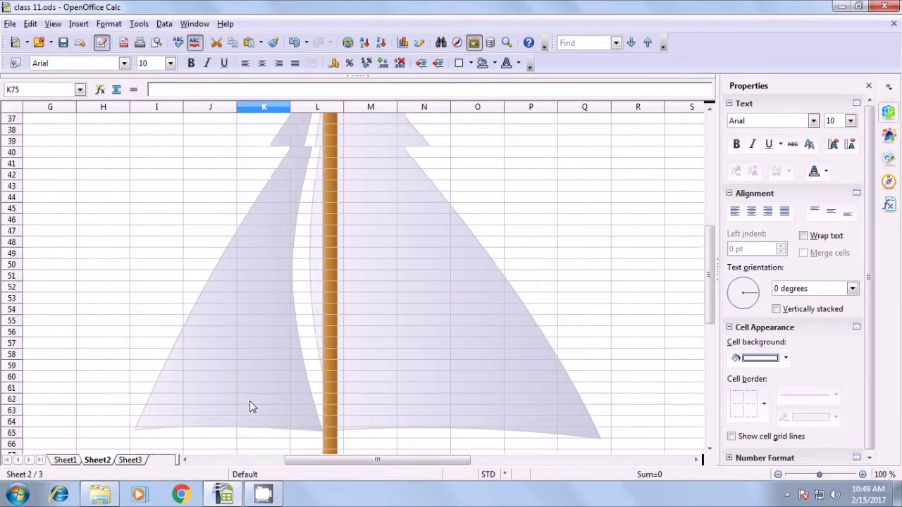
scroll(288, 372, down, 9)
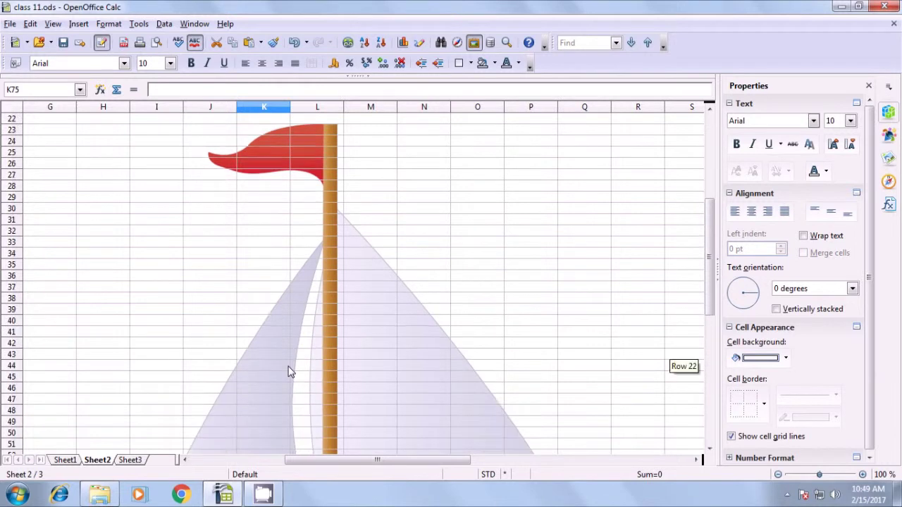
scroll(291, 360, down, 5)
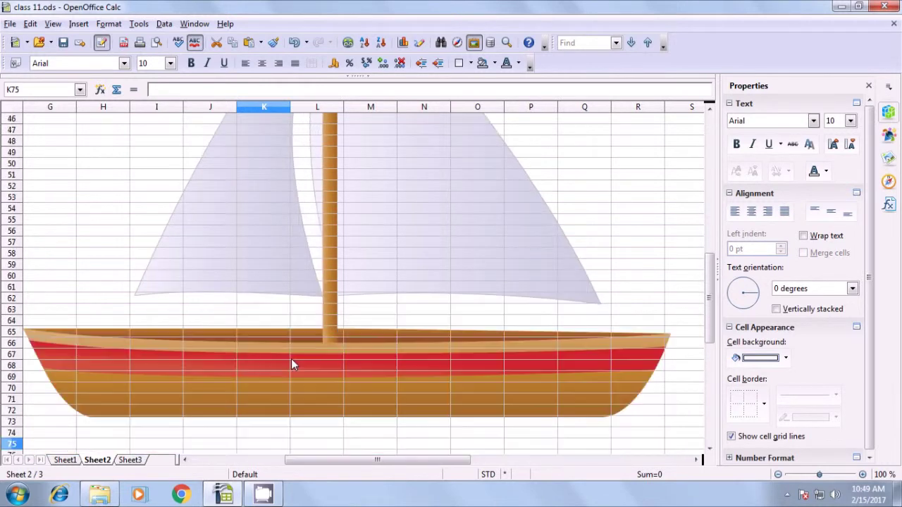
click(157, 324)
click(174, 348)
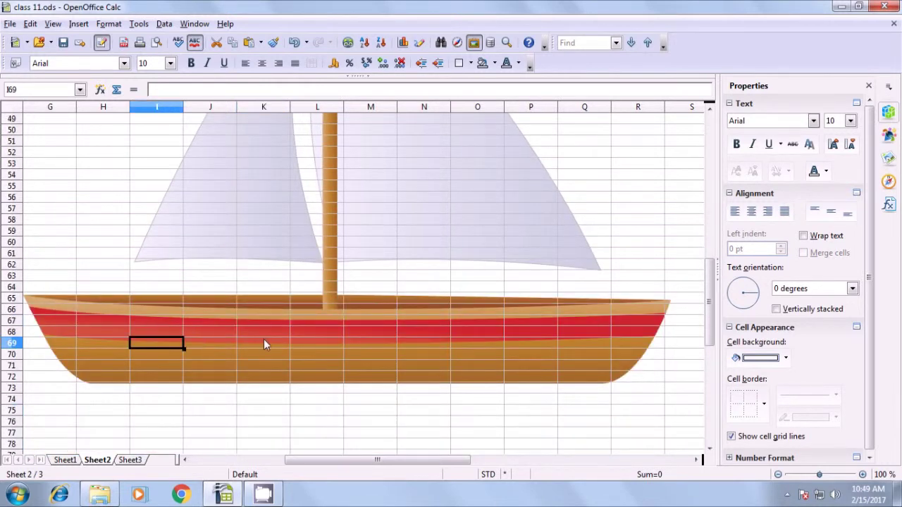
click(264, 340)
click(239, 227)
click(227, 206)
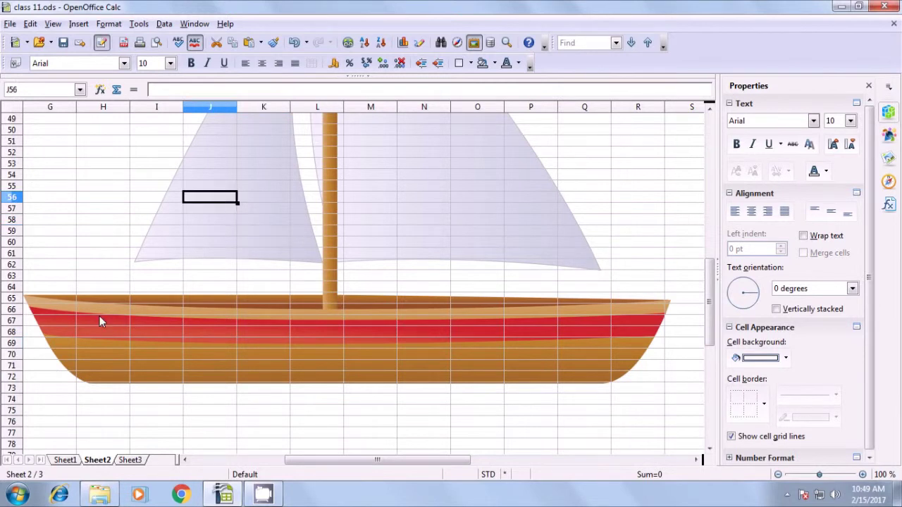
click(76, 301)
click(96, 353)
click(215, 365)
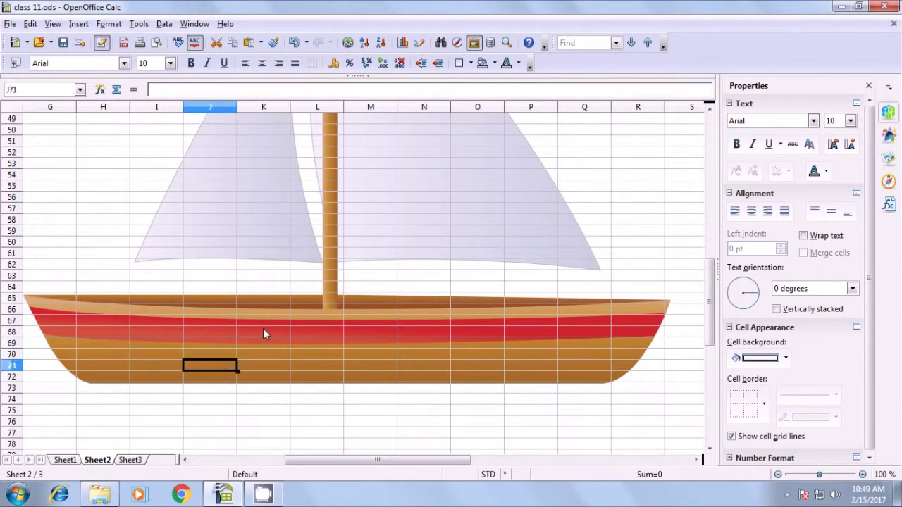
click(263, 329)
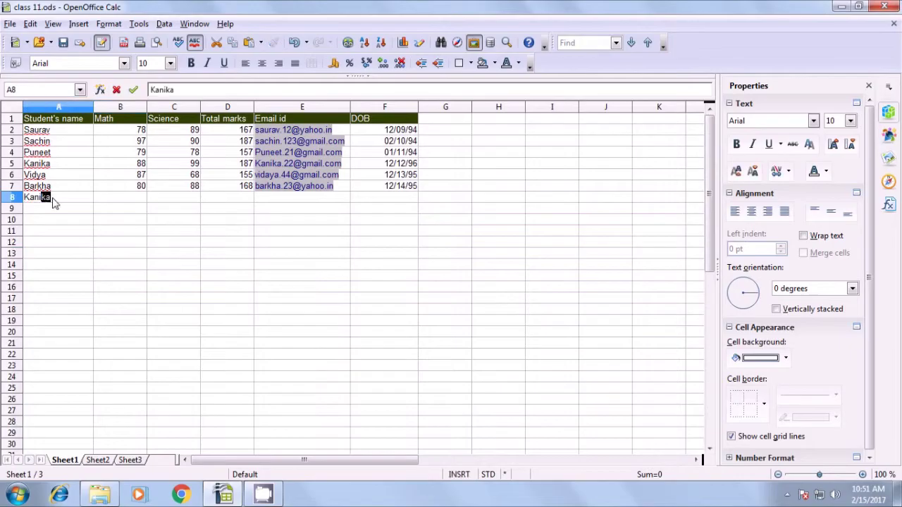
- Enter the student's name, Math 77 and Science 87 in row 8, and fill the total down to D8
text(nika)
key(Tab)
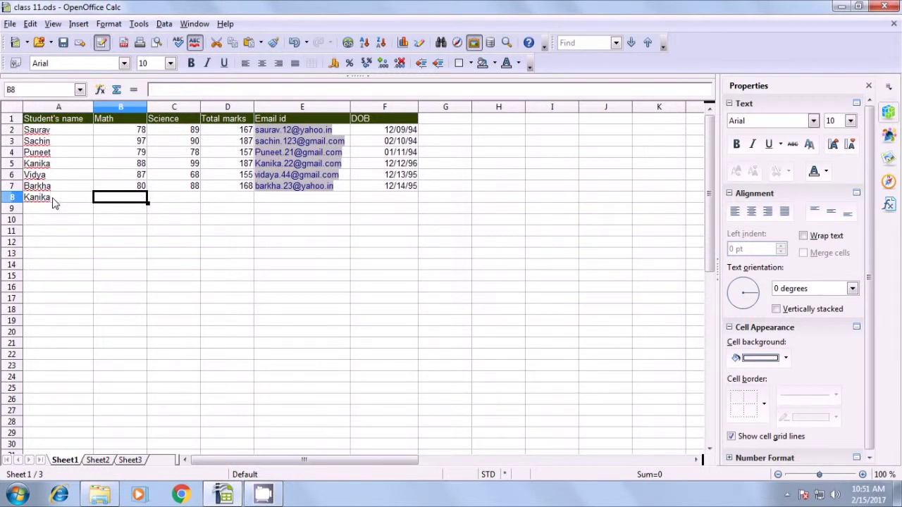
text(77)
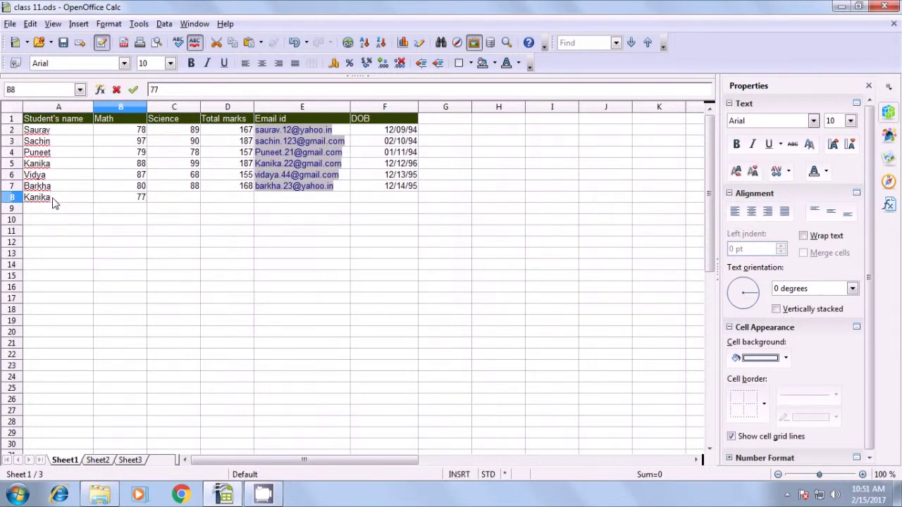
key(Tab)
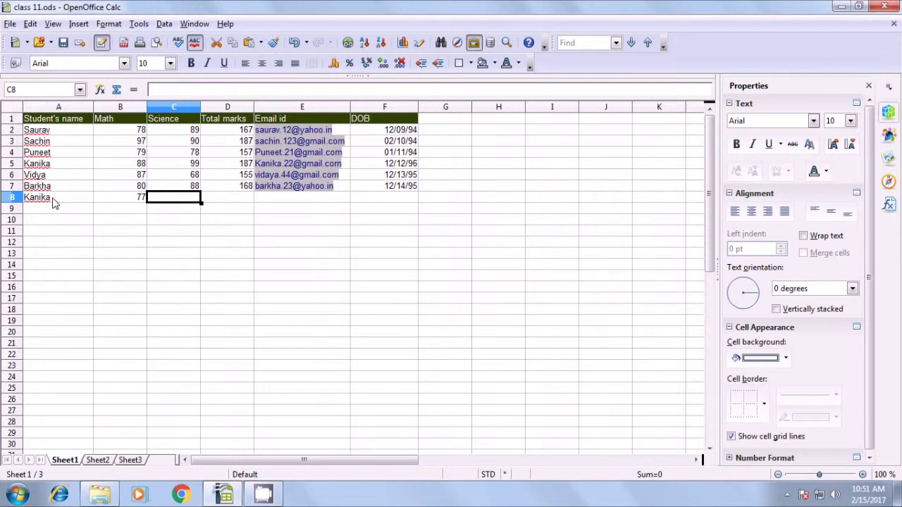
text(87)
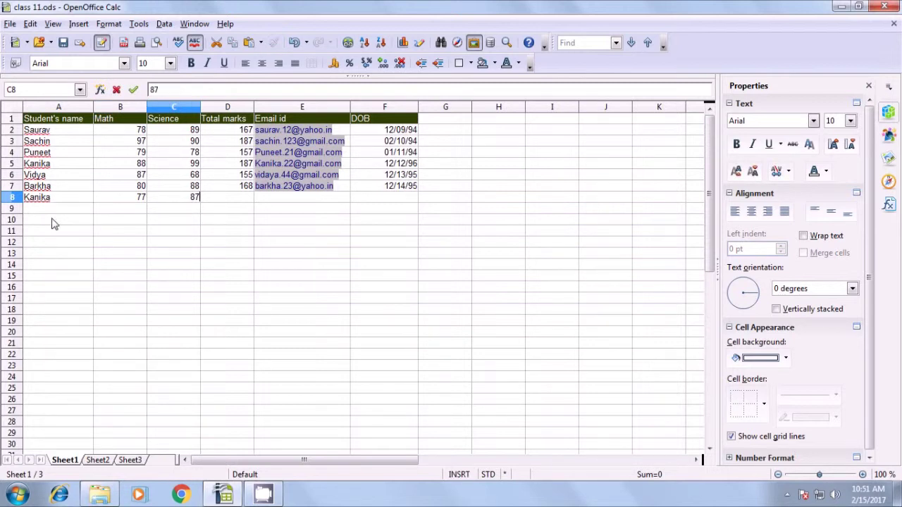
click(227, 200)
click(247, 188)
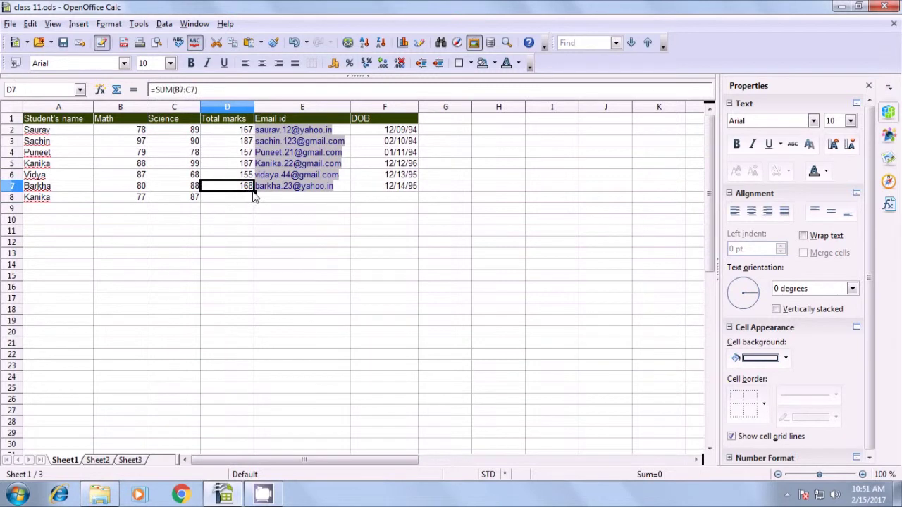
drag(253, 191, 255, 213)
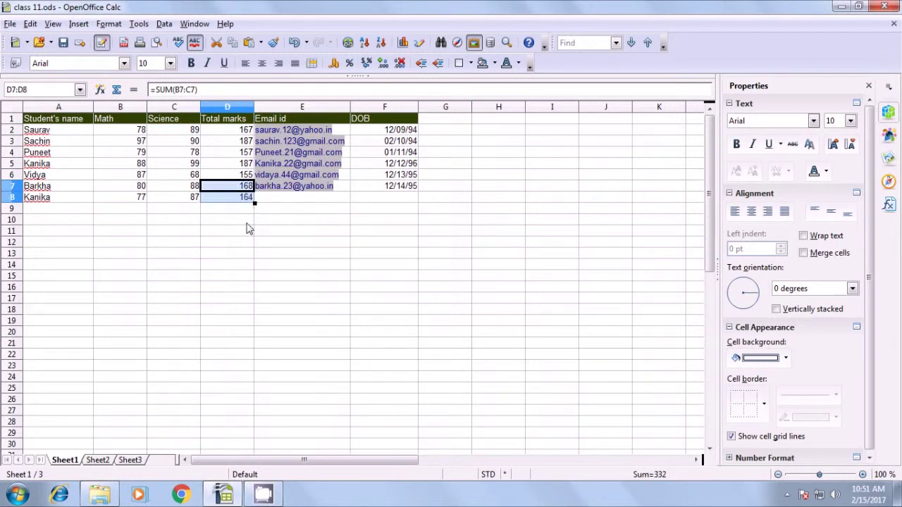
click(247, 221)
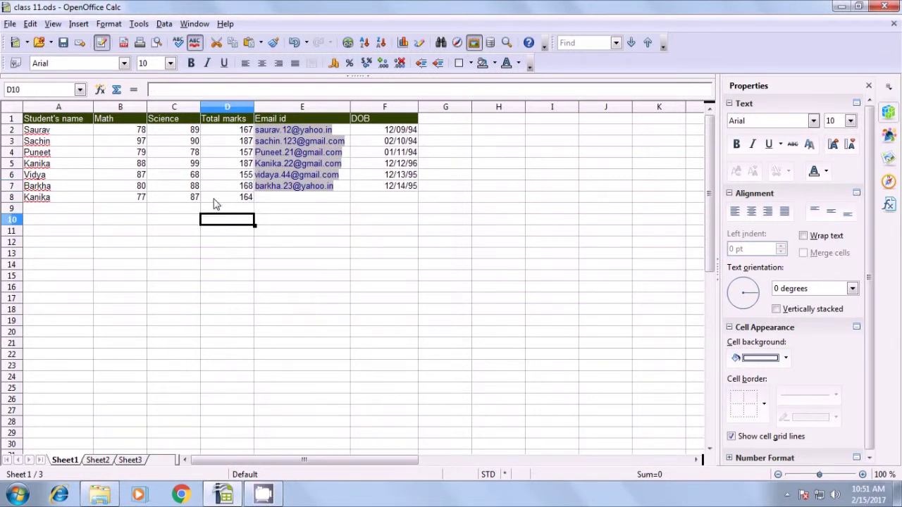
- Enter the student's e-mail in E8 and date of birth 2/23/1993 in F8
click(275, 199)
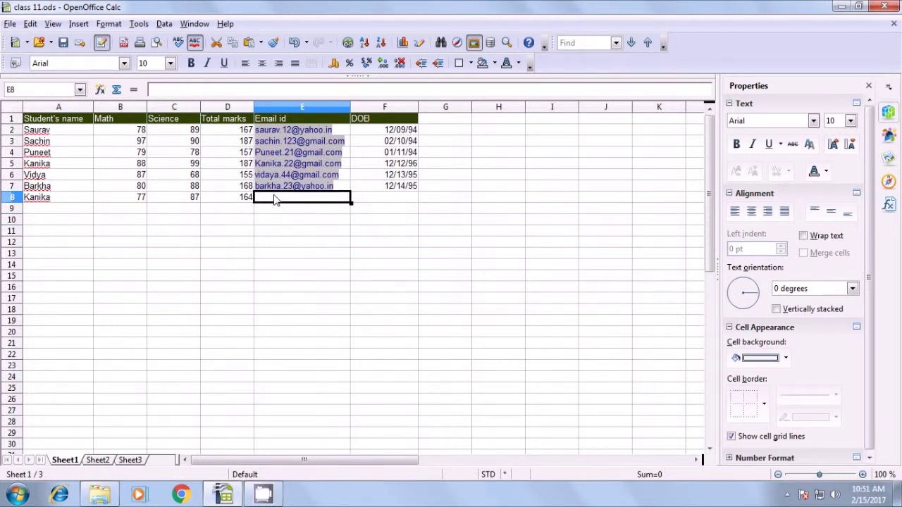
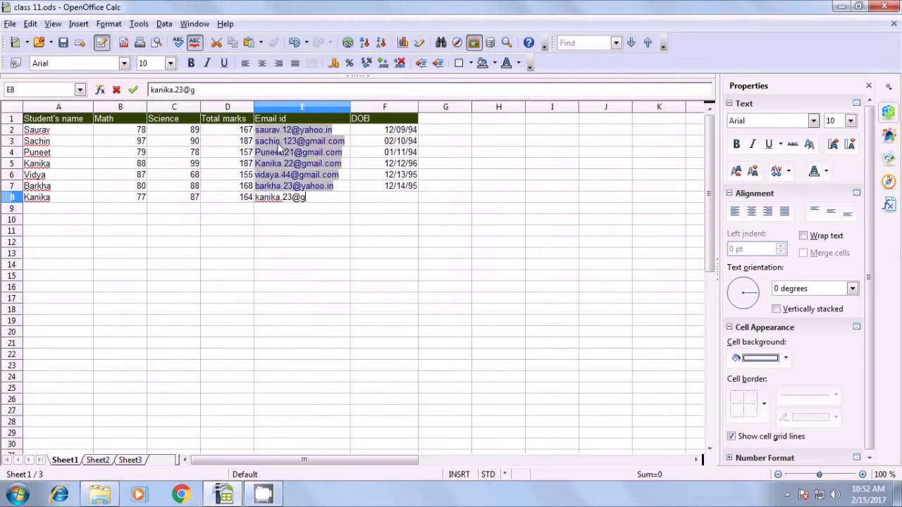
key(Tab)
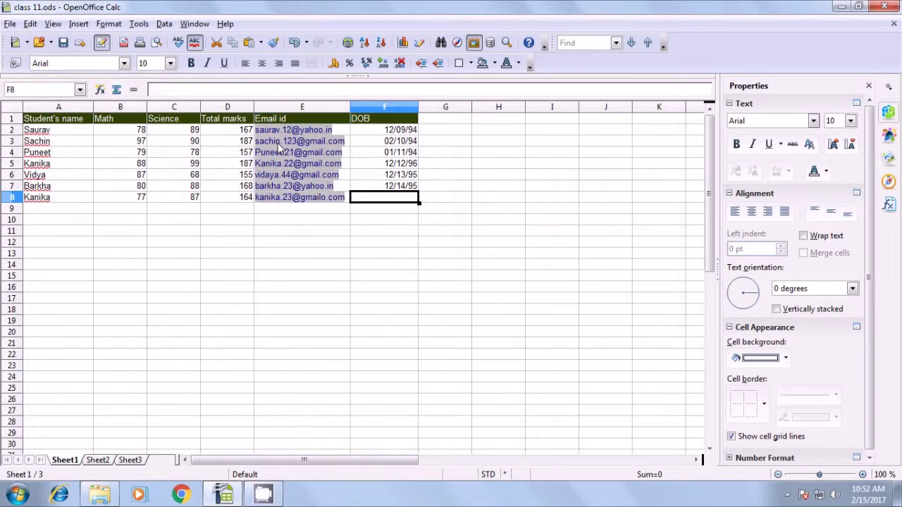
text(23)
key(BackSpace)
text(/)
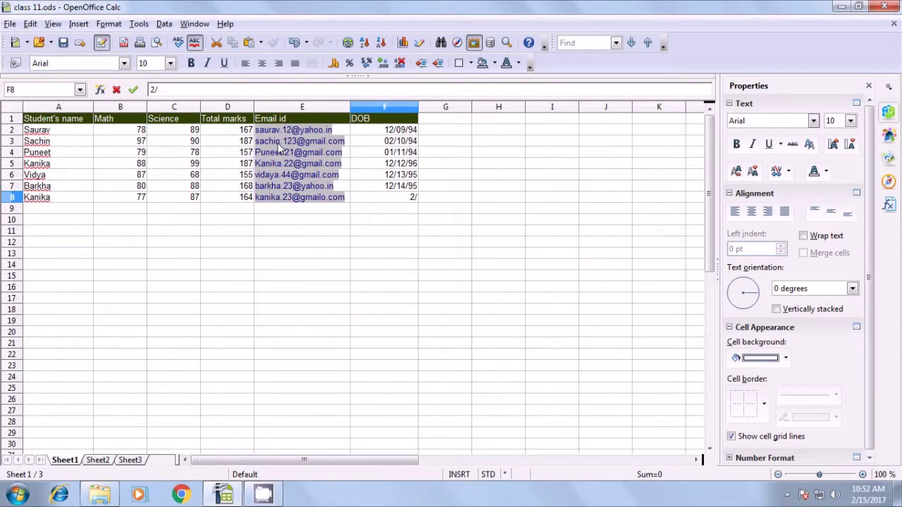
text(23/1993)
key(Return)
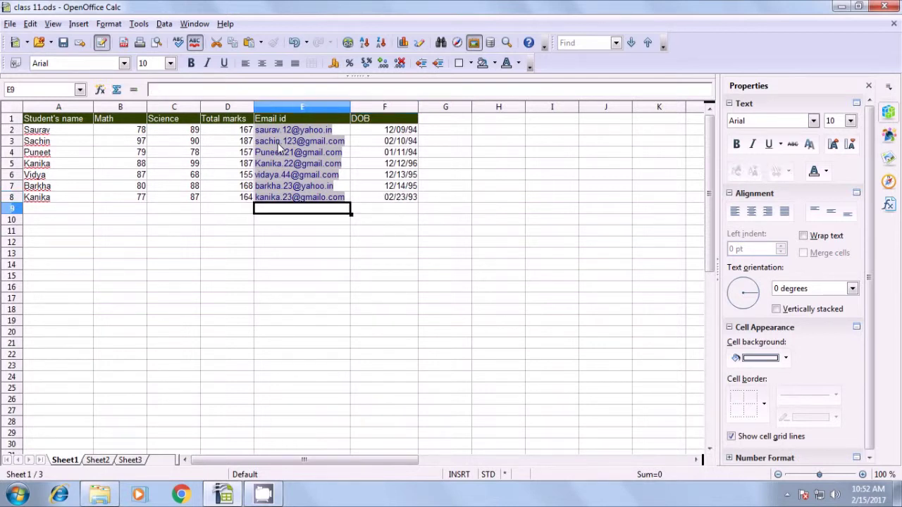
- Enter the repeated student's name in A12 using AutoInput, then select B13
click(46, 166)
click(45, 198)
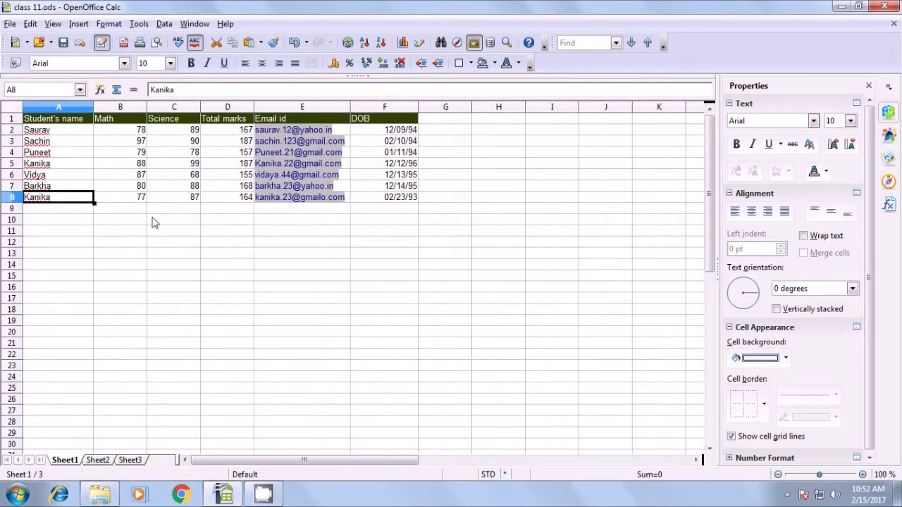
click(67, 243)
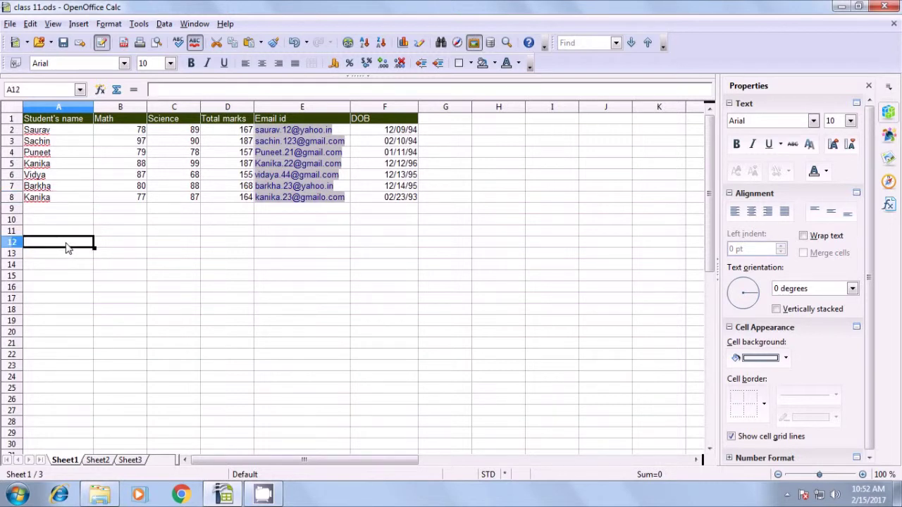
text(Kanika)
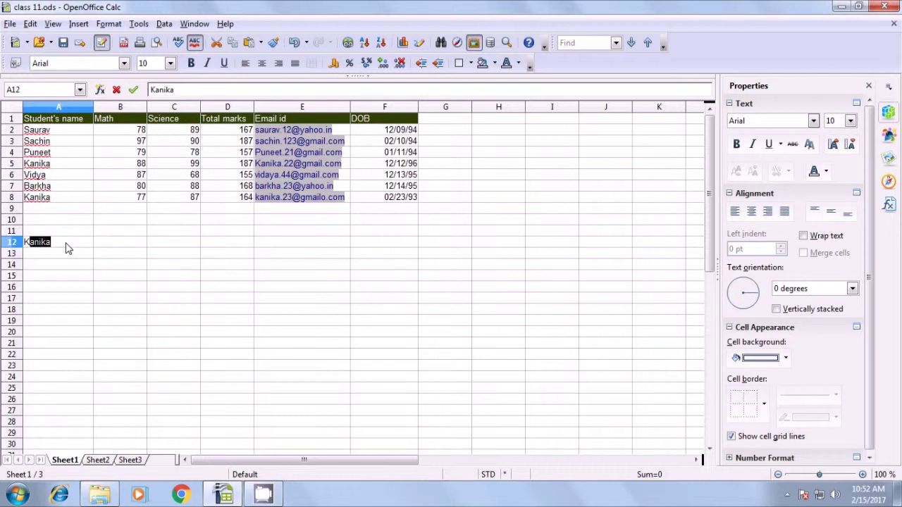
key(Return)
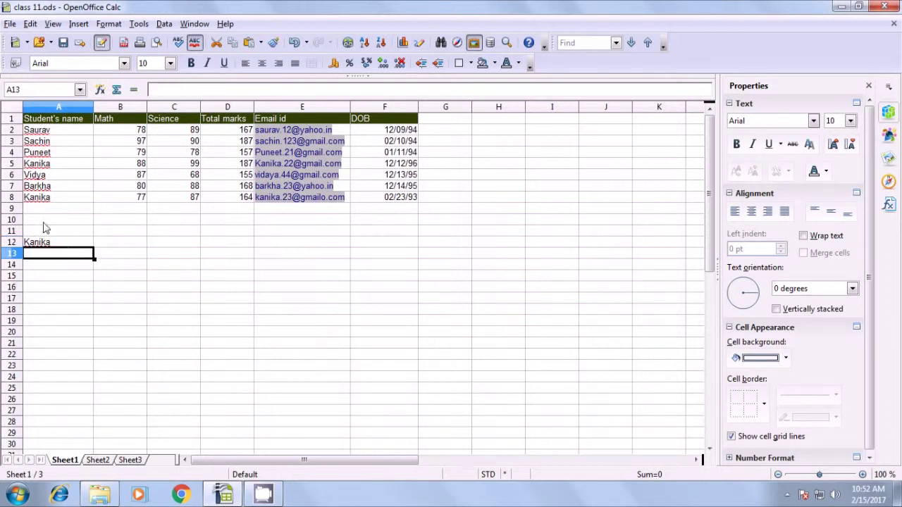
click(42, 243)
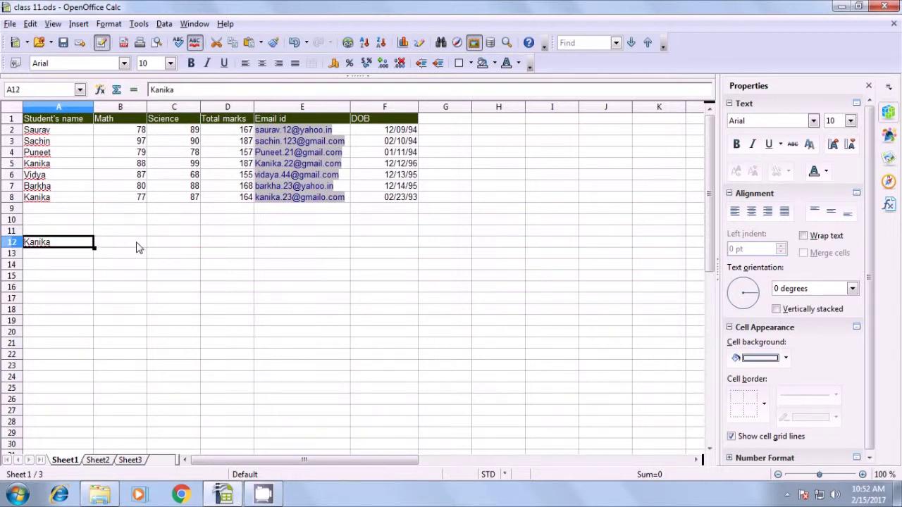
click(136, 246)
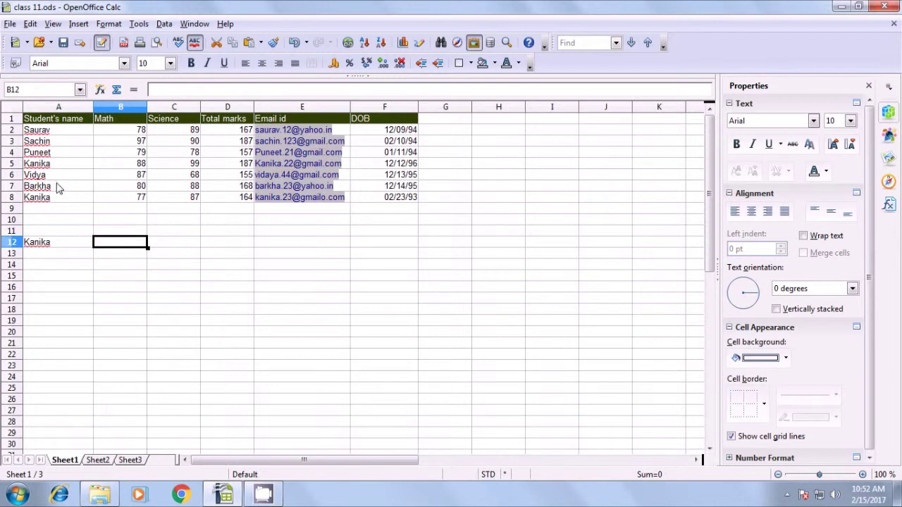
click(44, 166)
click(44, 199)
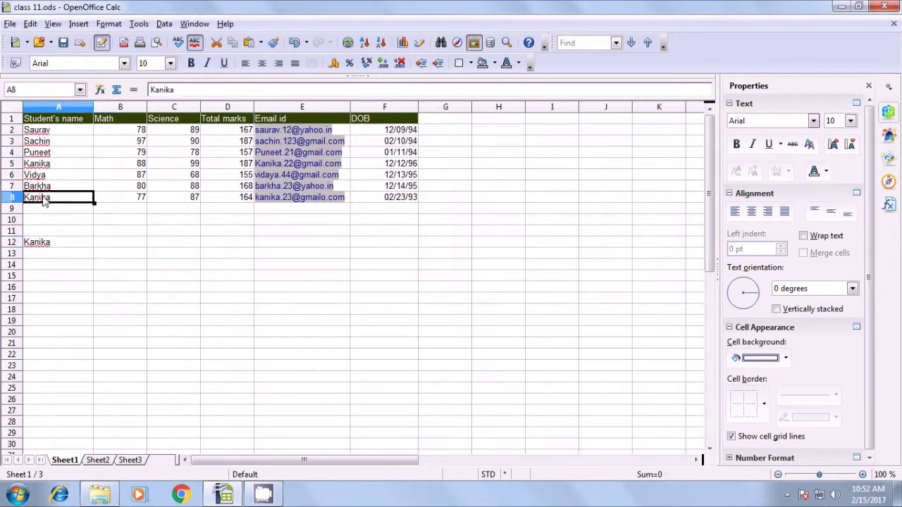
click(120, 257)
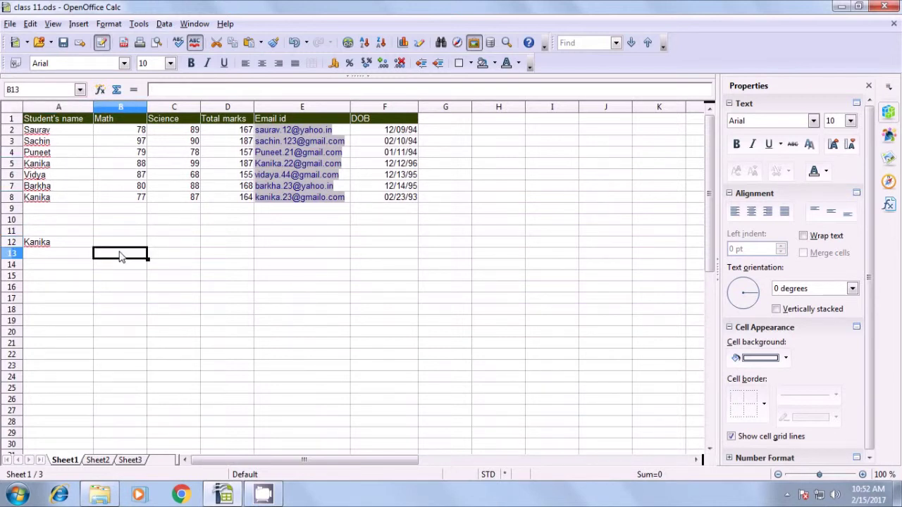
- Enter =SUMIF(A2:A8;A12;D2:D8) in B13, returning 351
text(=)
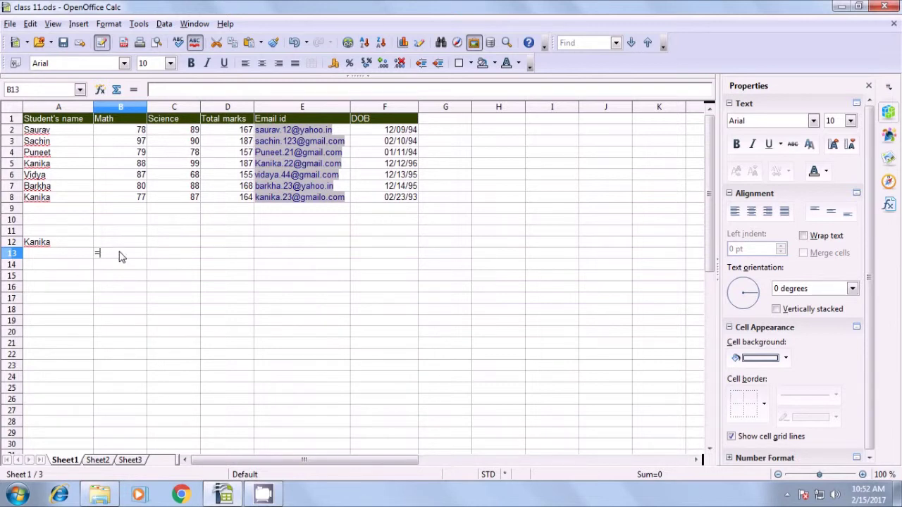
text(sum)
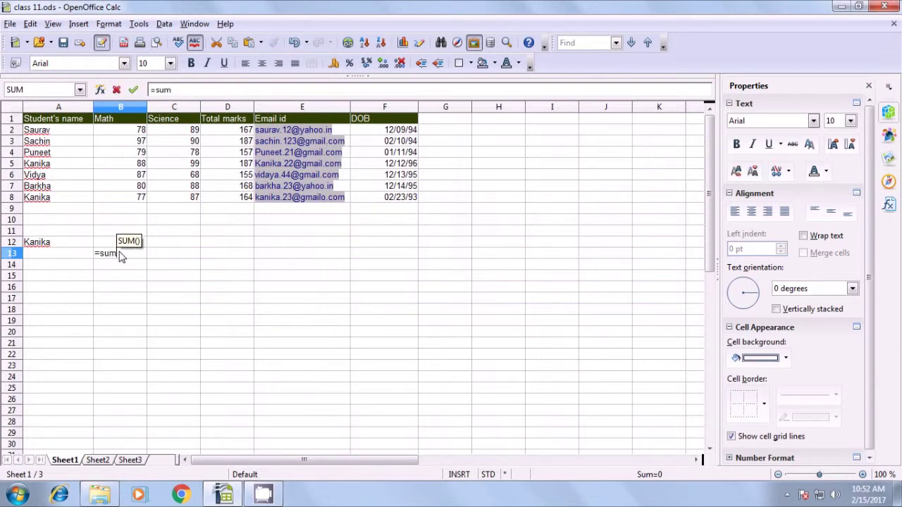
text(())
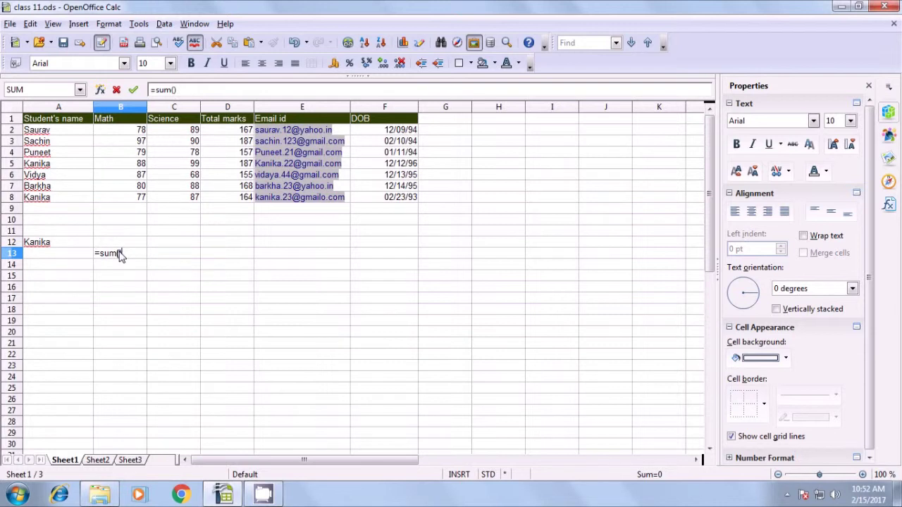
key(BackSpace)
key(BackSpace)
text(if()
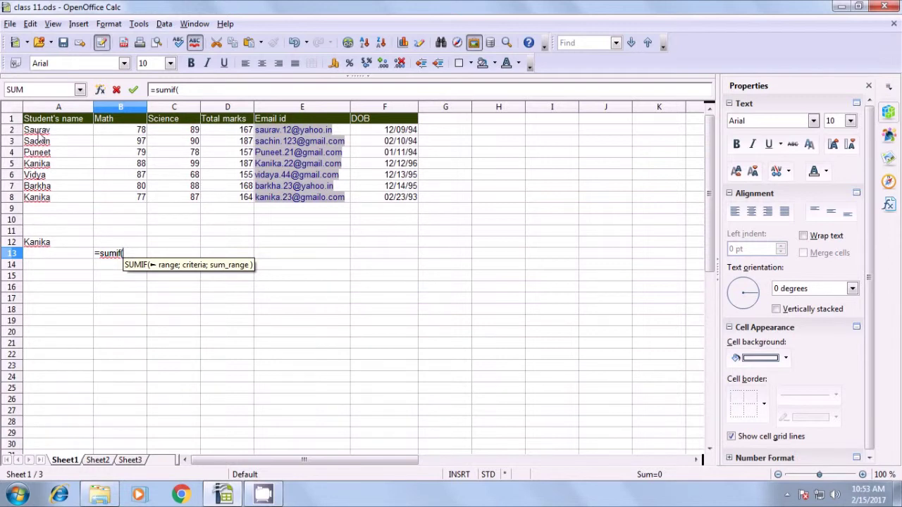
drag(41, 132, 43, 202)
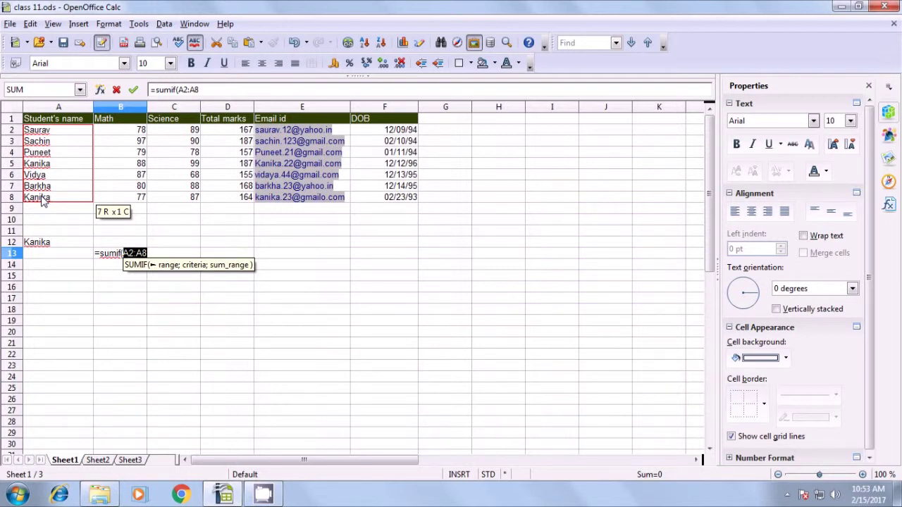
text(;)
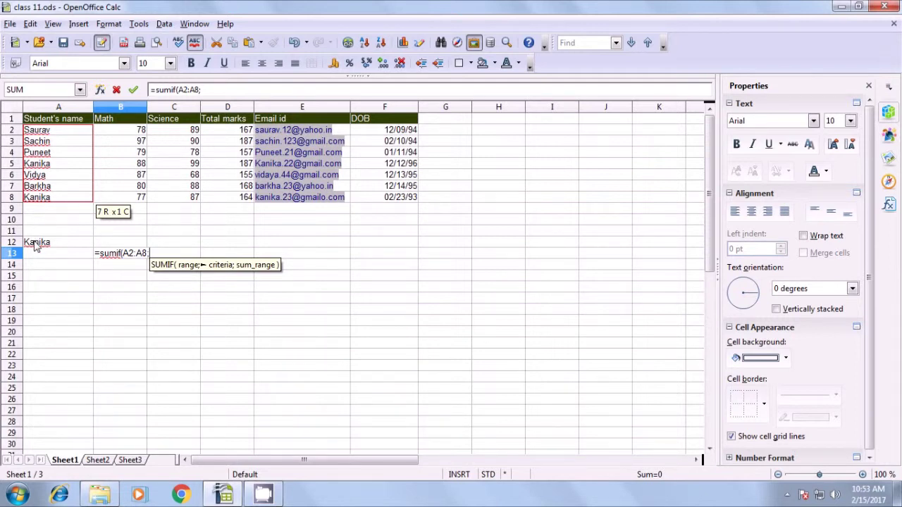
click(37, 244)
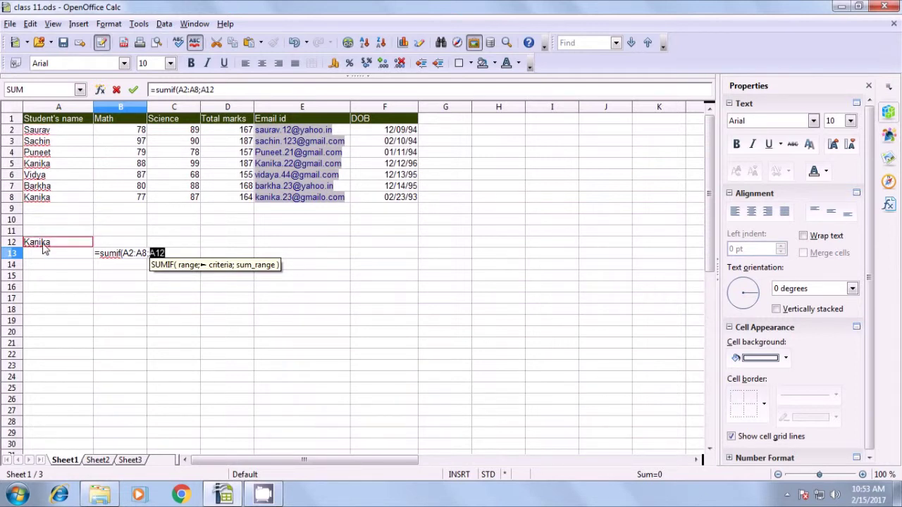
text(;)
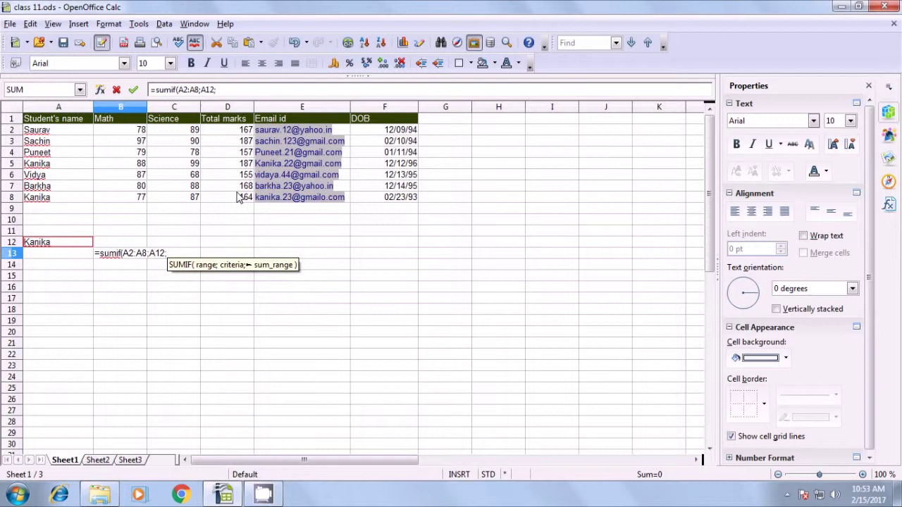
drag(232, 134, 240, 200)
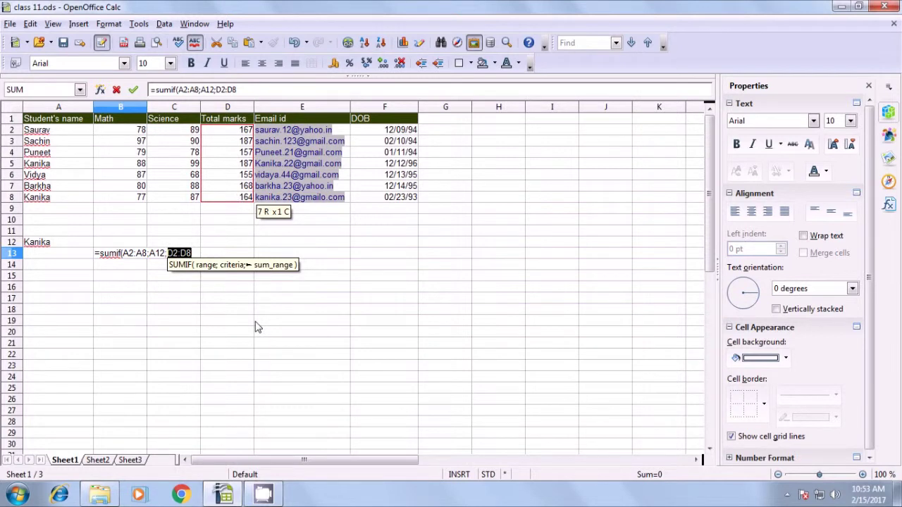
text())
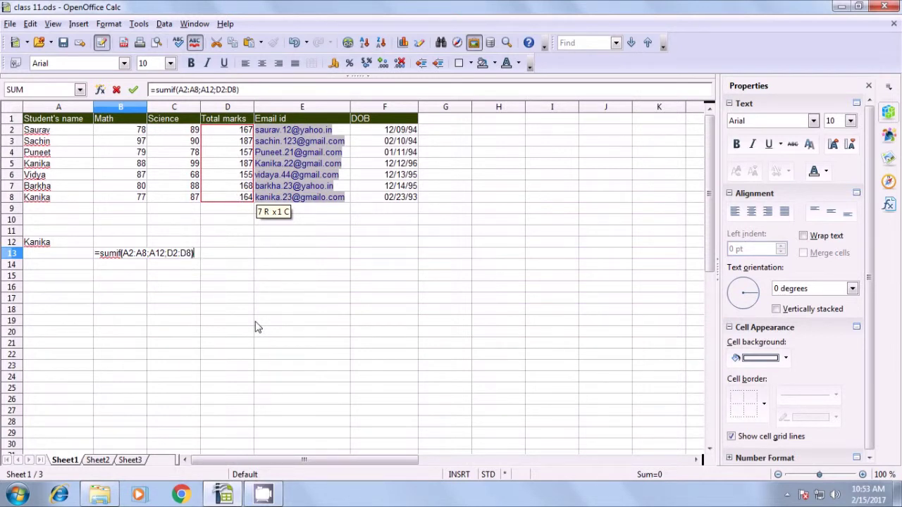
key(Return)
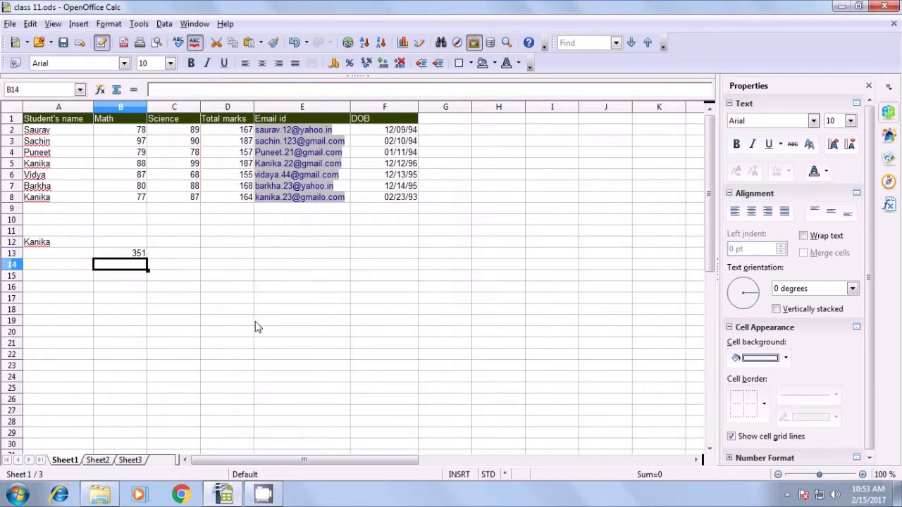
click(130, 254)
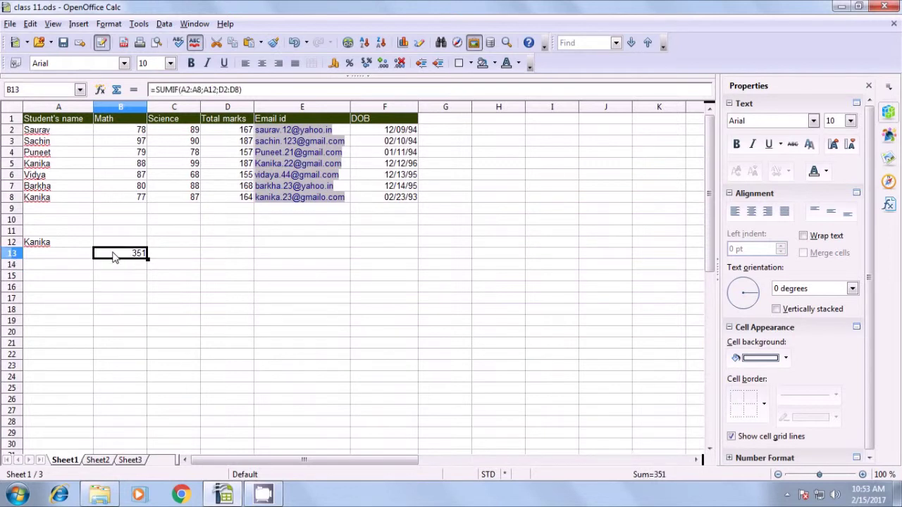
- Clear A12 and retype the student's name in A13, keeping B13 at 351
click(39, 245)
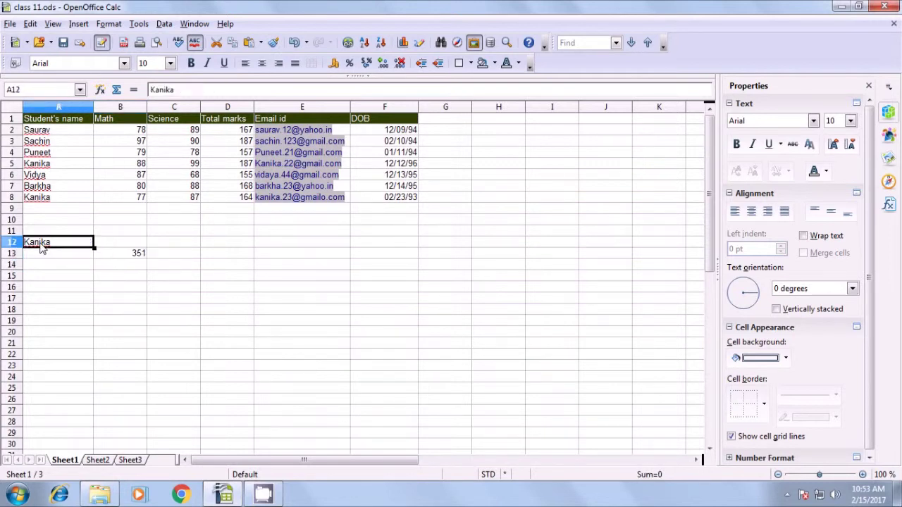
key(Delete)
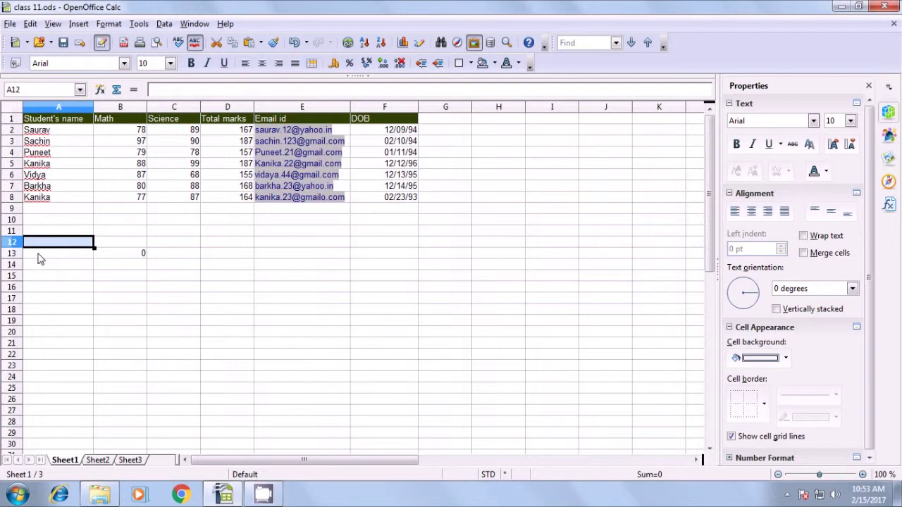
click(41, 258)
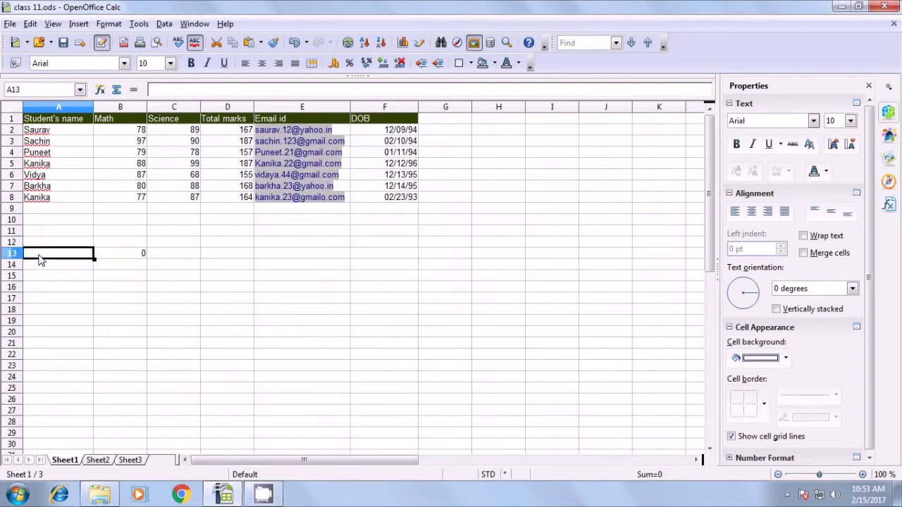
text(Kanika)
click(45, 276)
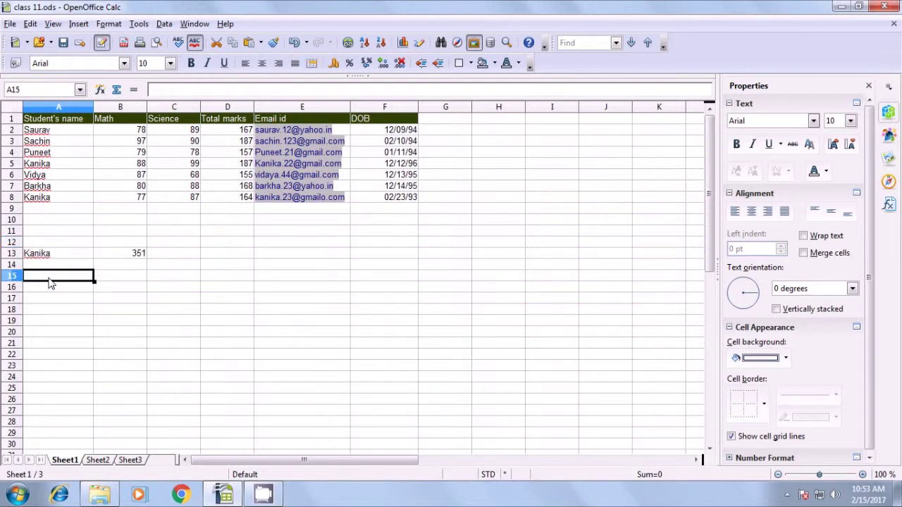
click(60, 254)
click(121, 255)
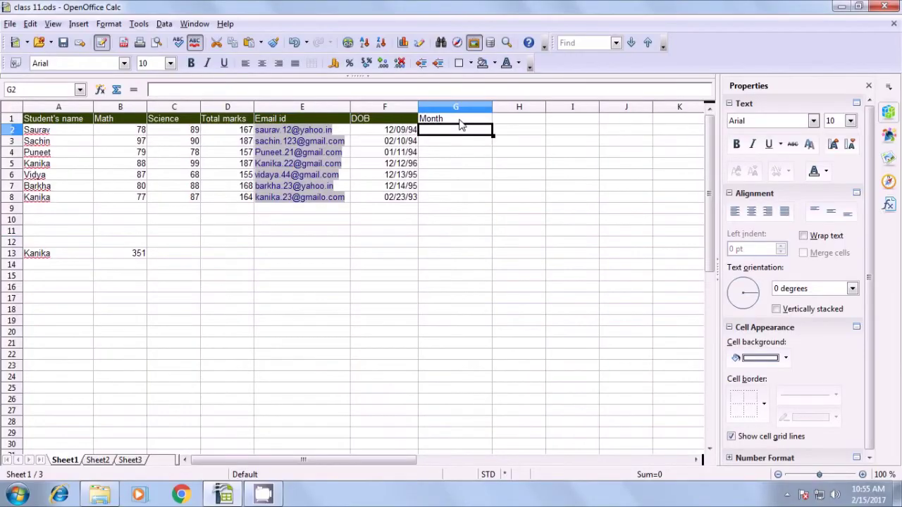
click(394, 132)
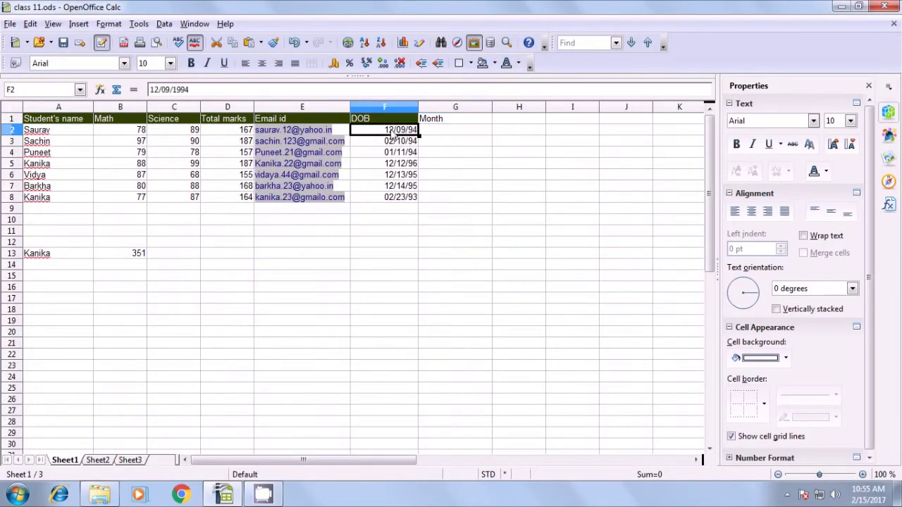
- Enter =text(F2;"mmmm") in G2 to show the birth month December
click(446, 134)
text(=)
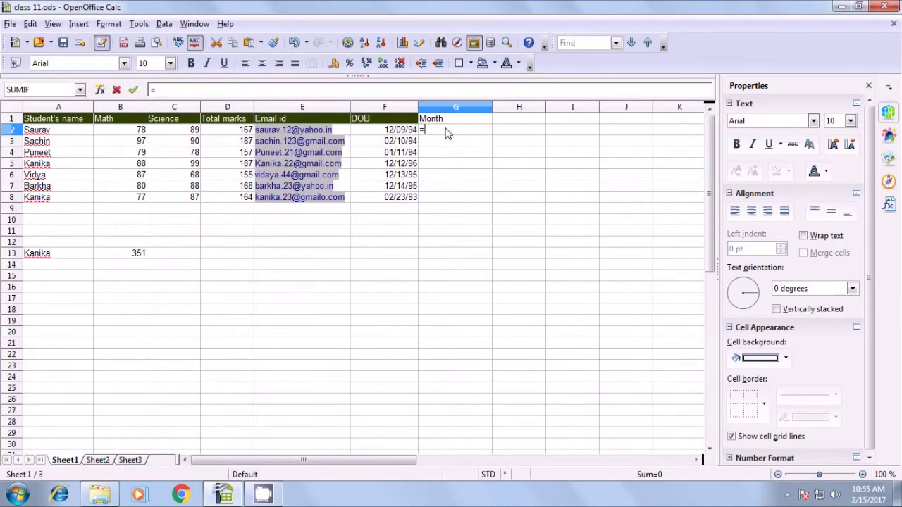
text(text)
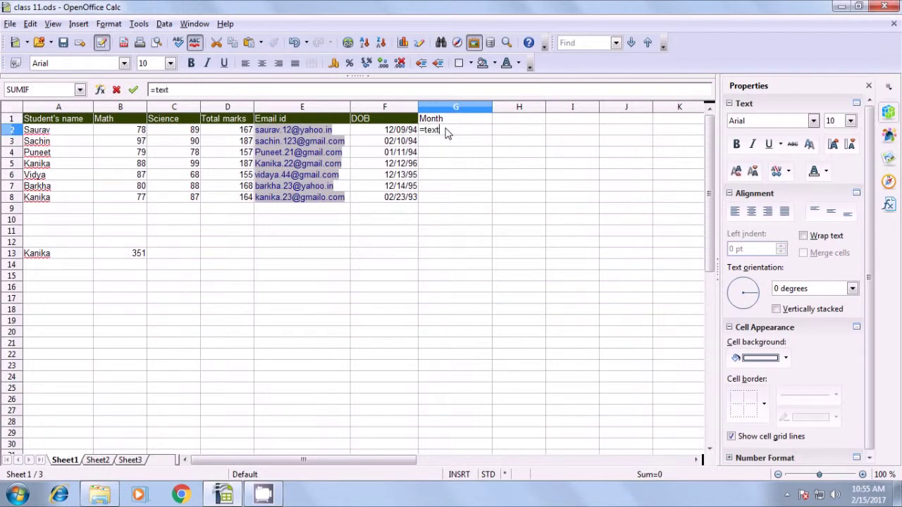
text(()
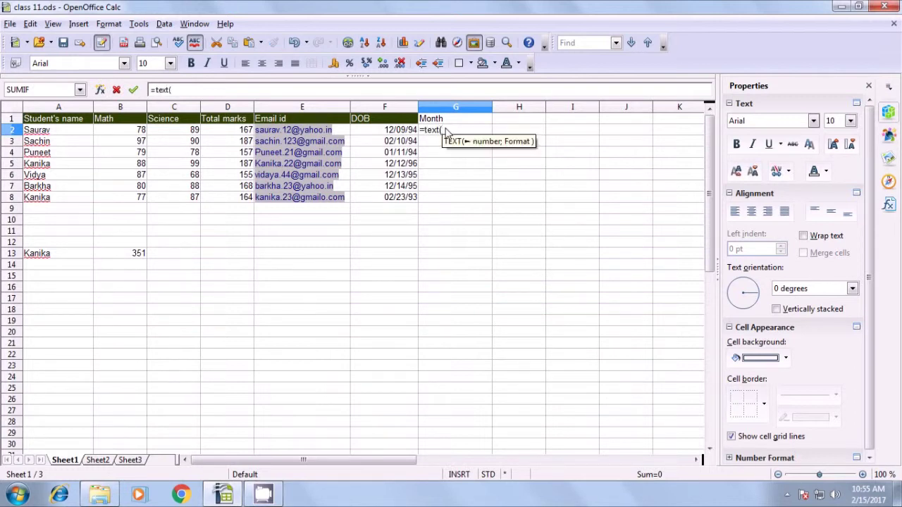
click(399, 134)
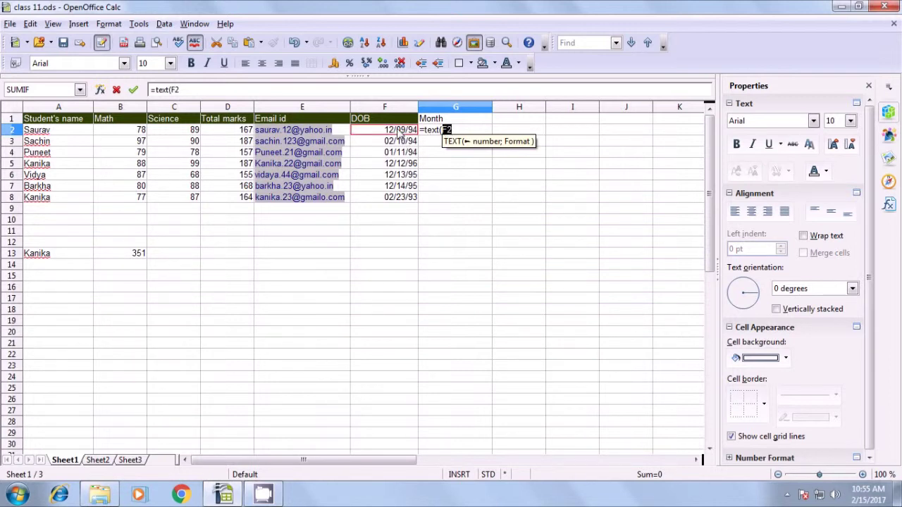
text(;)
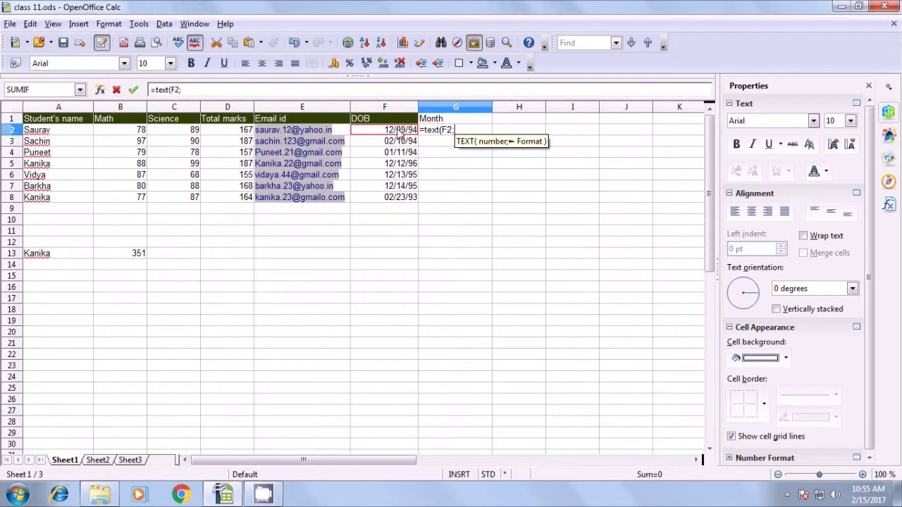
text(")
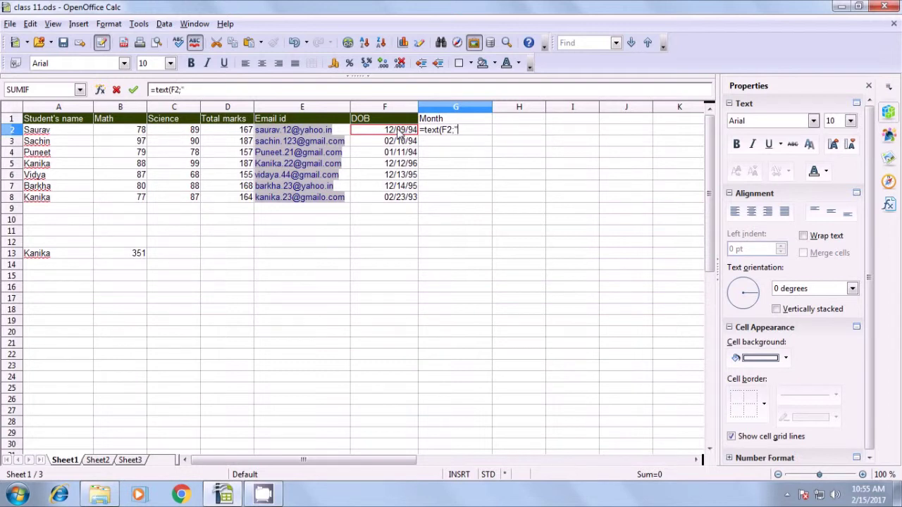
text(mmmm")
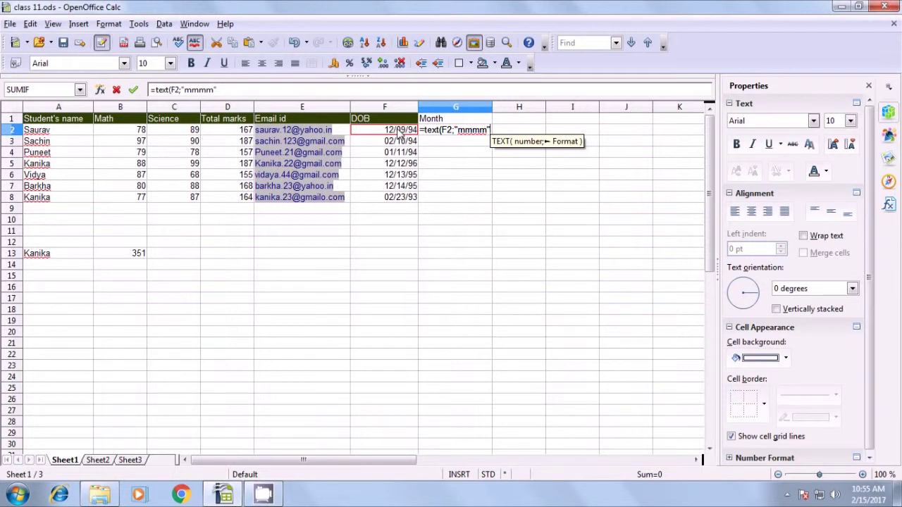
text())
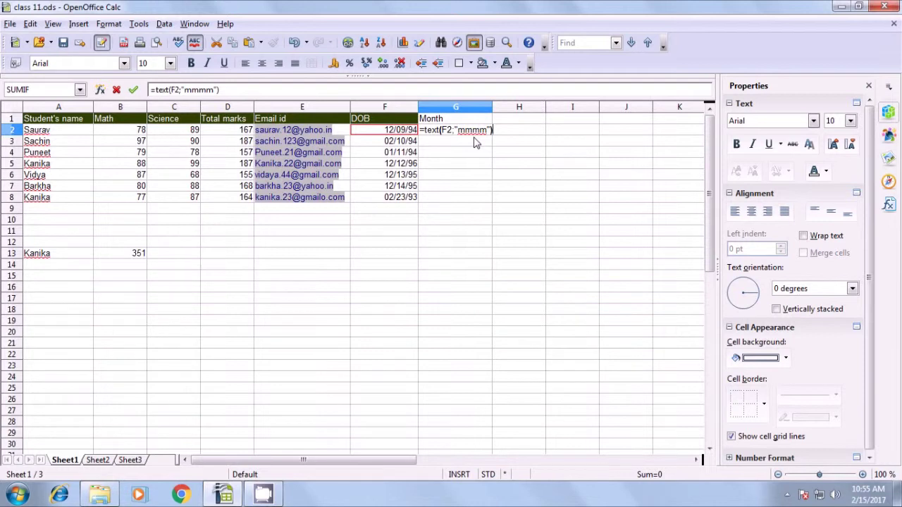
key(Return)
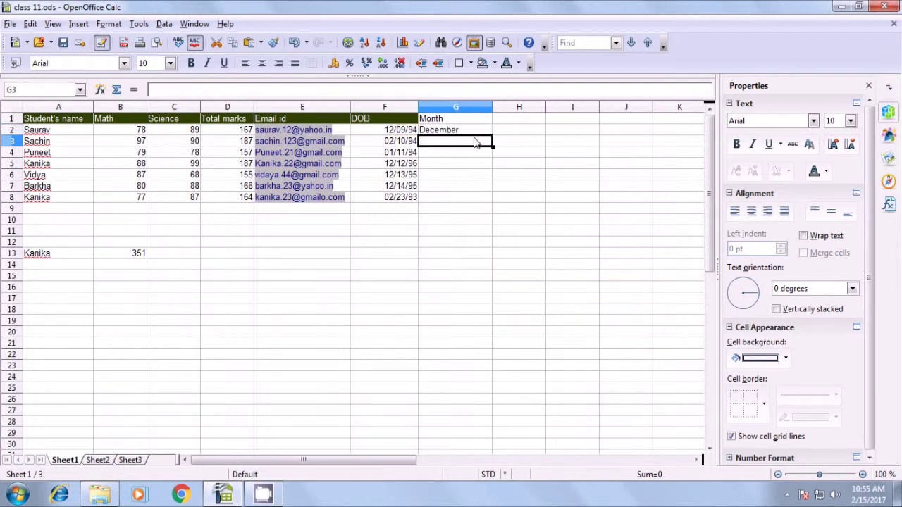
- Fill the month formula from G2 down to G8
click(435, 133)
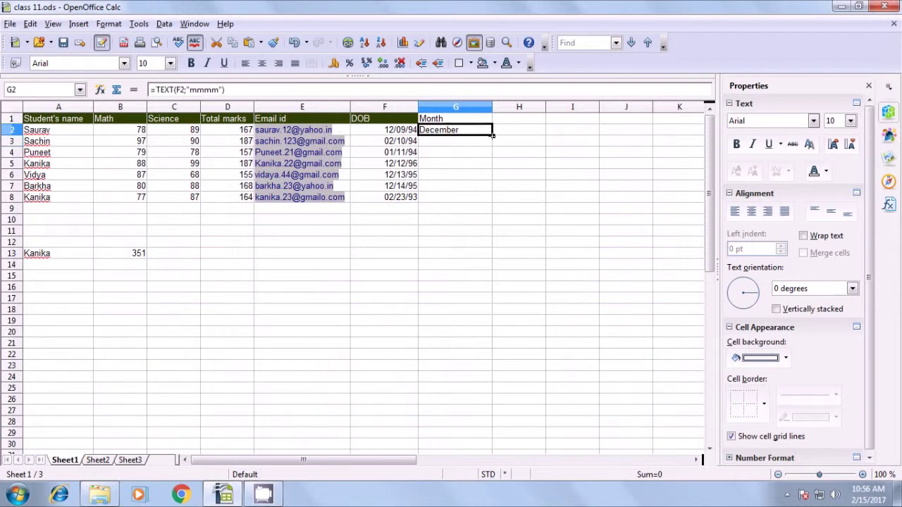
drag(493, 134, 491, 202)
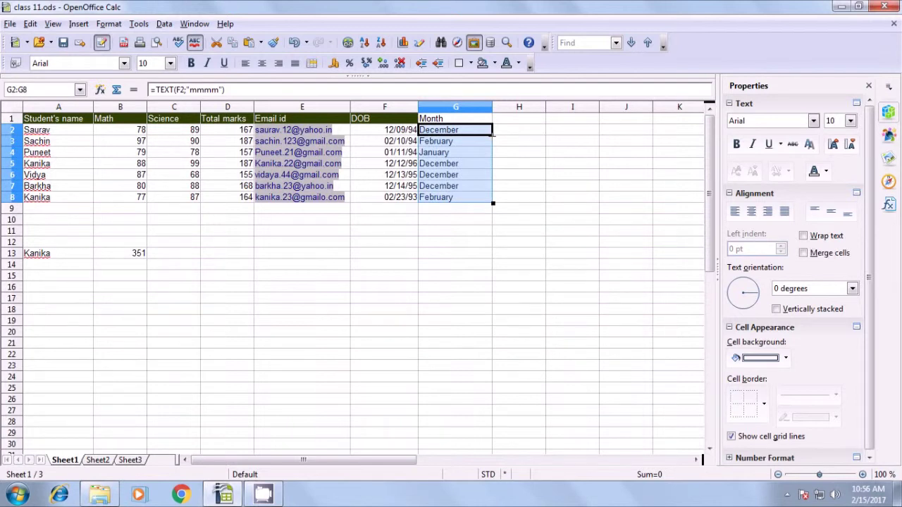
click(451, 220)
- Check the copied month formulas in G3 through G8
click(441, 141)
click(440, 152)
click(438, 163)
click(438, 174)
click(440, 186)
click(439, 197)
click(439, 223)
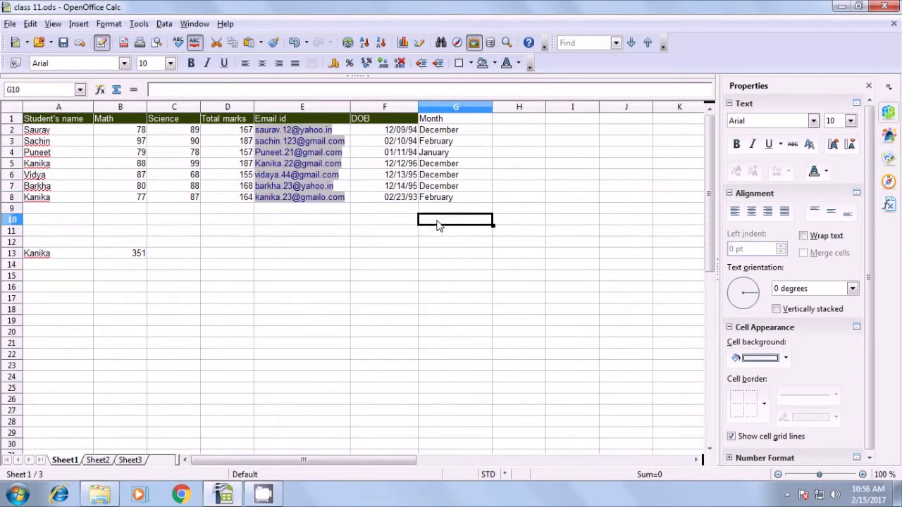
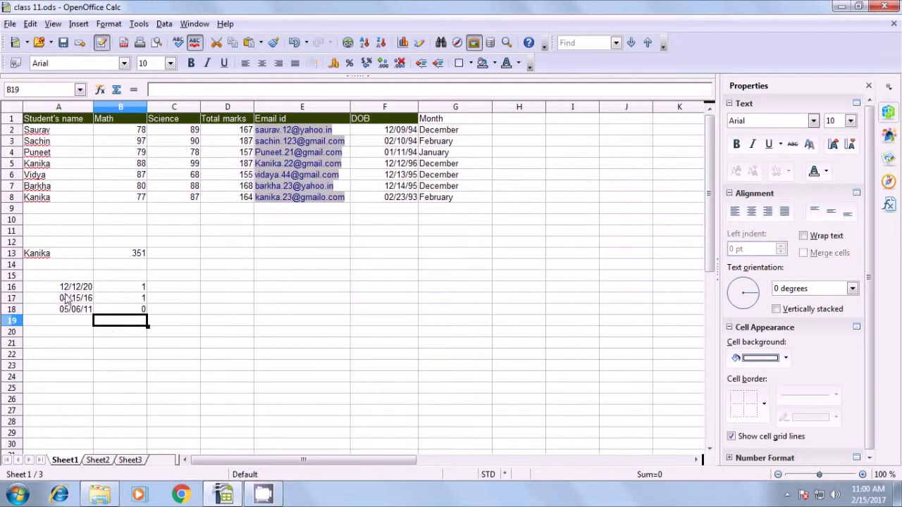
click(129, 300)
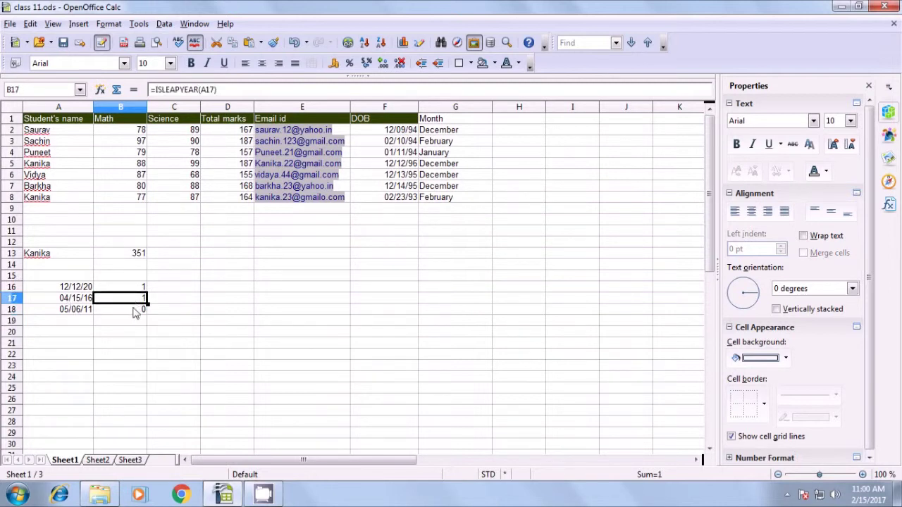
click(133, 311)
click(128, 302)
click(84, 289)
click(84, 299)
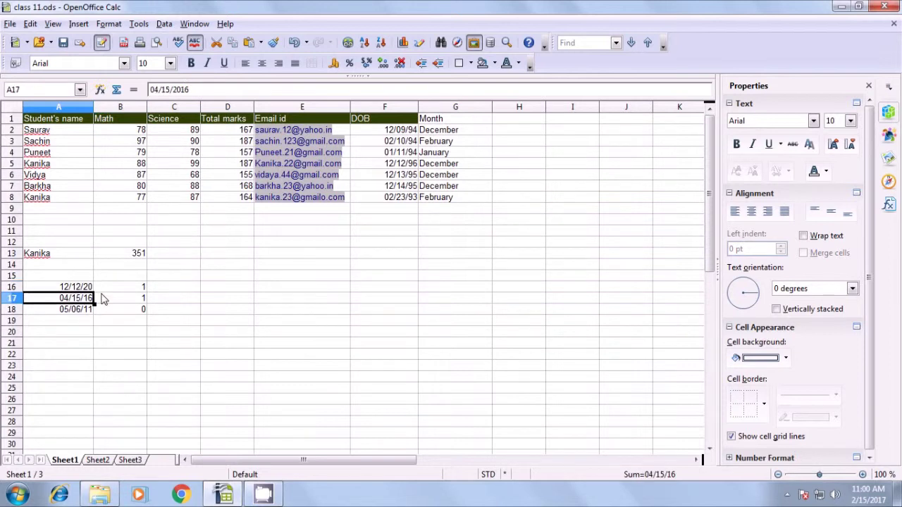
click(118, 288)
click(122, 300)
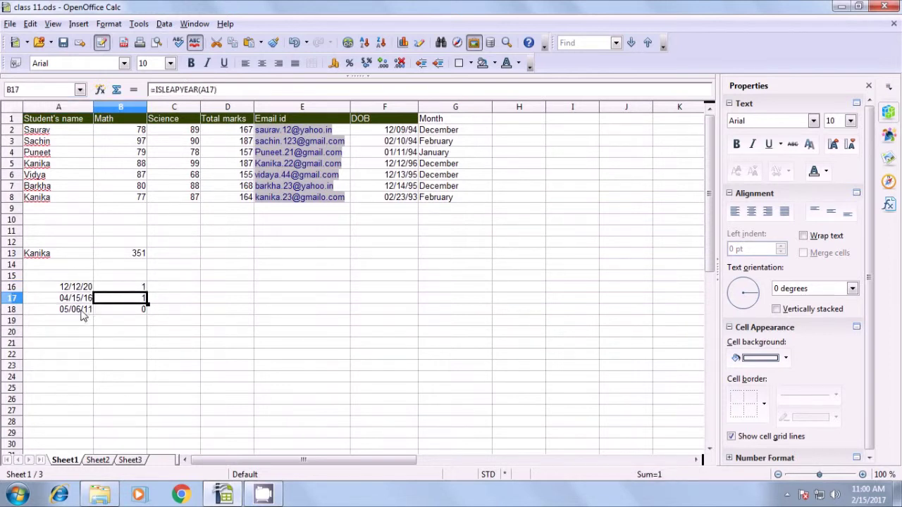
click(84, 312)
click(134, 311)
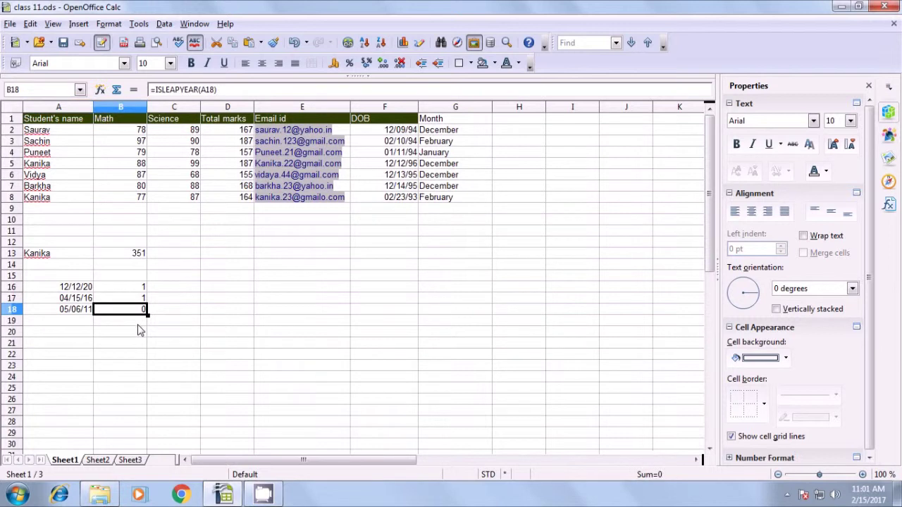
click(139, 329)
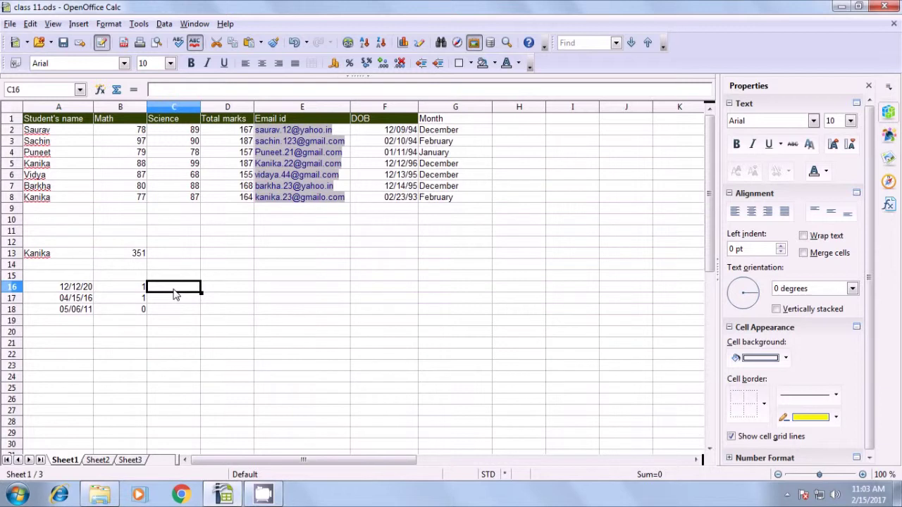
- Enter 'days in month' in C16 and widen column C to fit it
text(days)
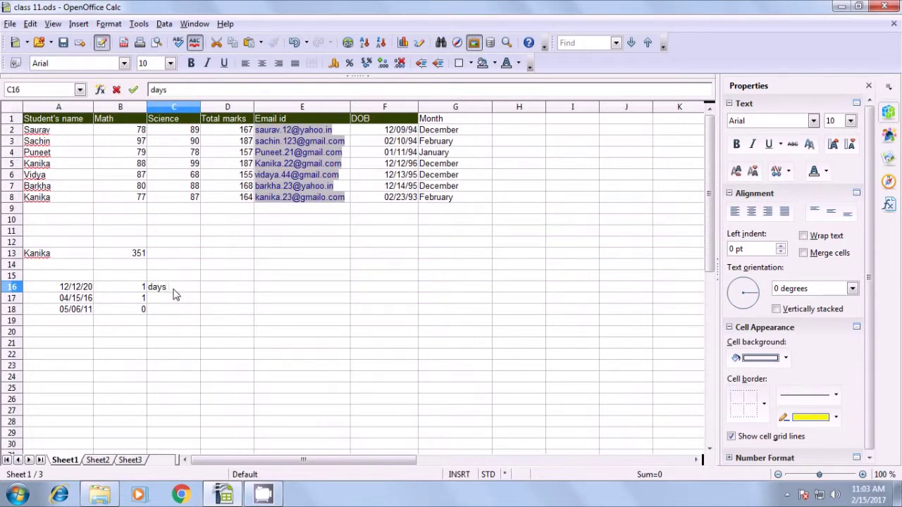
text( in month)
key(Tab)
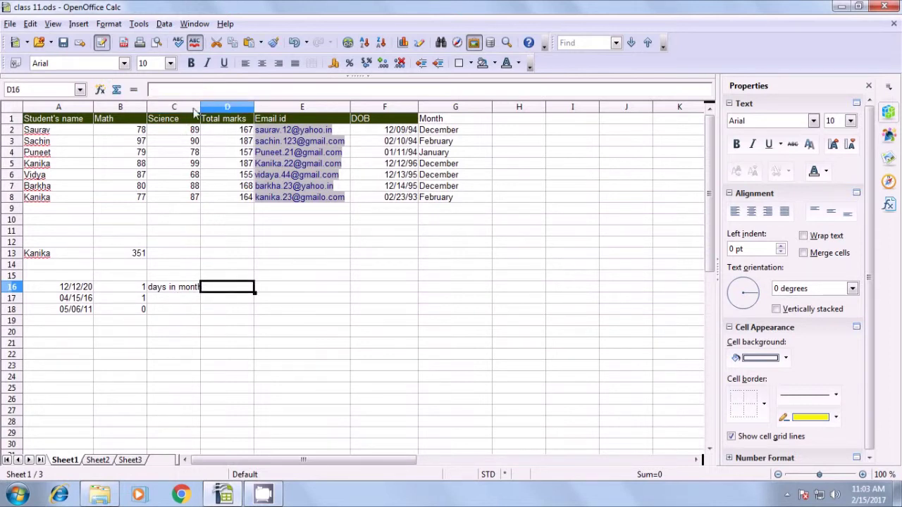
drag(203, 105, 211, 106)
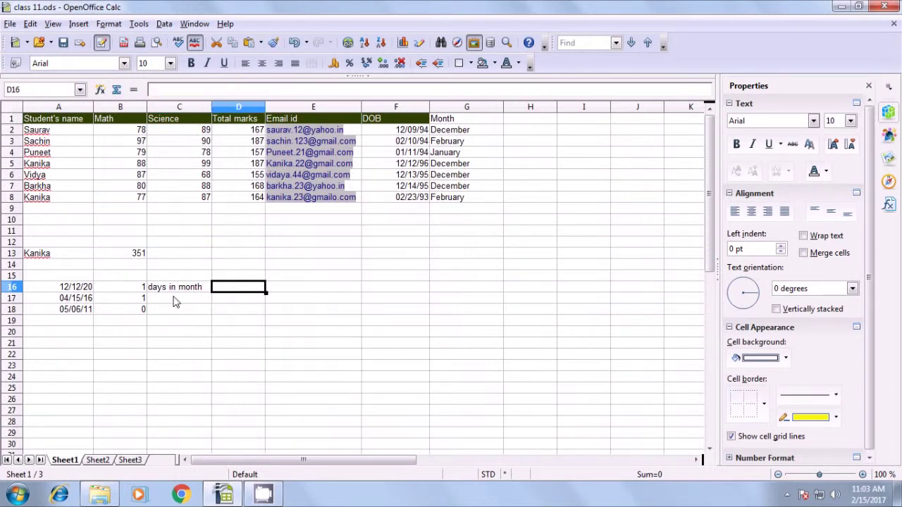
click(203, 290)
click(233, 290)
- Enter the label 'days in year' in D16
text(daysb)
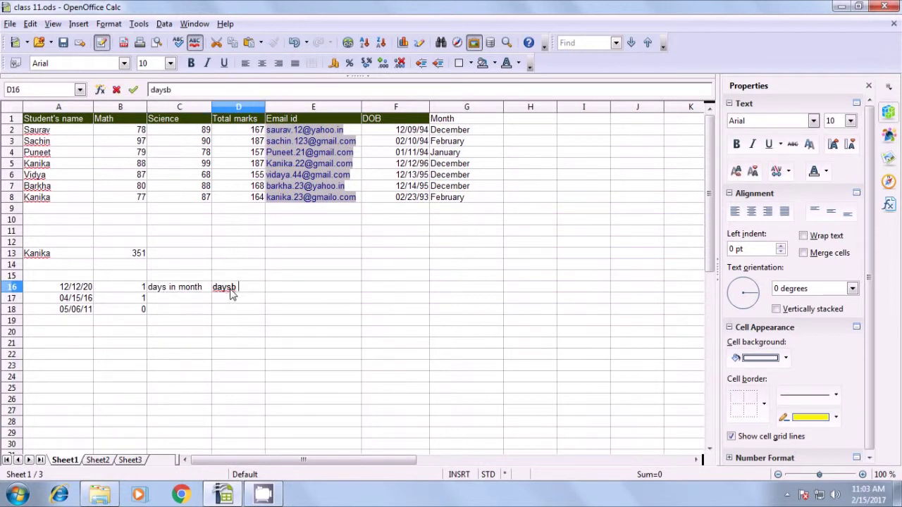
key(BackSpace)
text(in year)
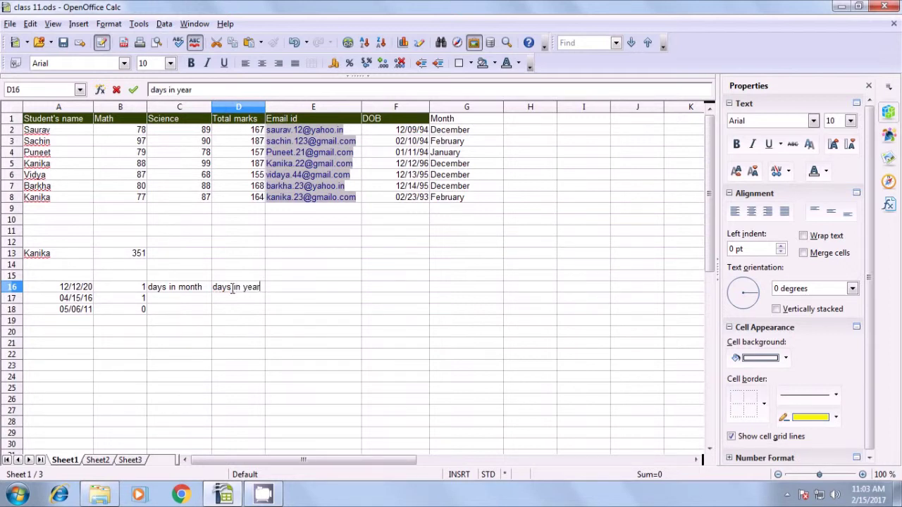
click(204, 323)
- Move both labels from C16:D16 up into C15:D15
click(179, 289)
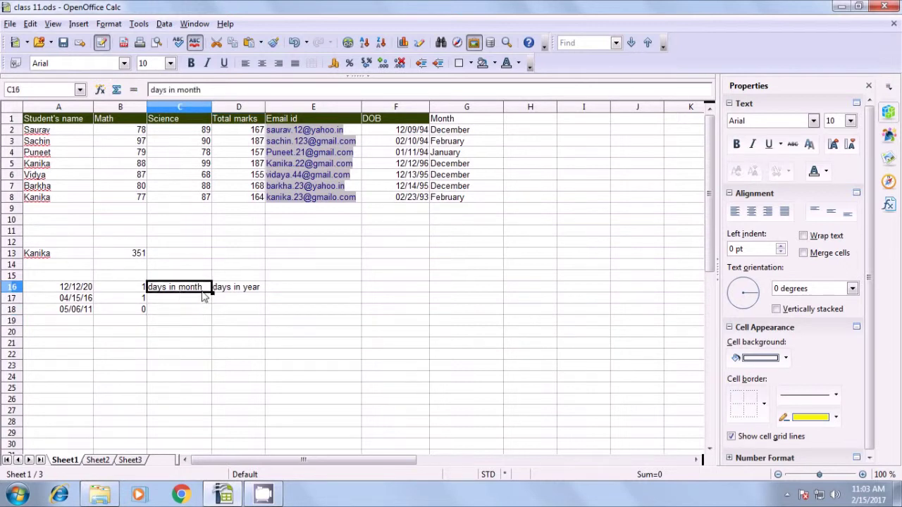
click(244, 289)
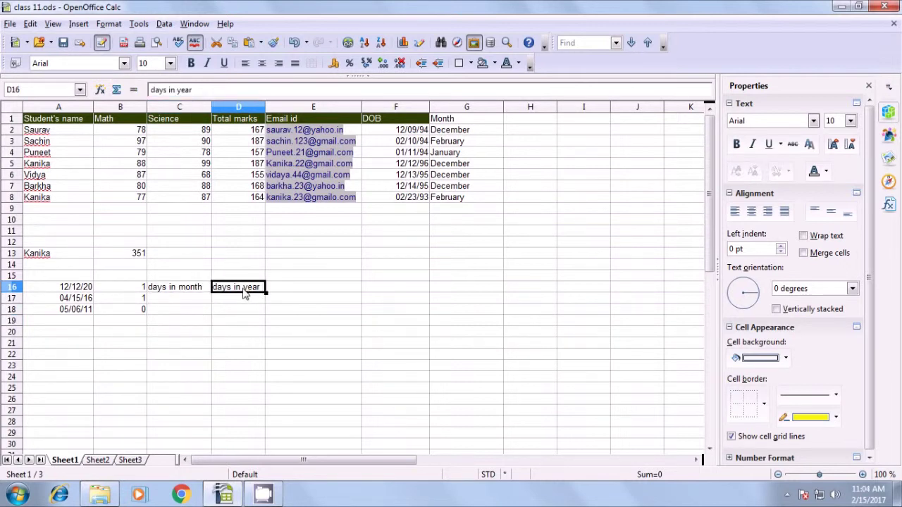
click(178, 298)
click(176, 290)
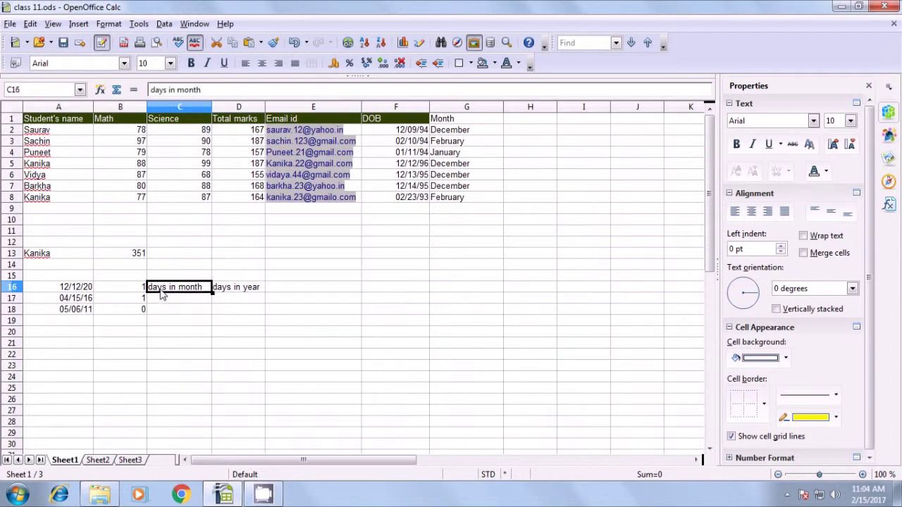
click(66, 290)
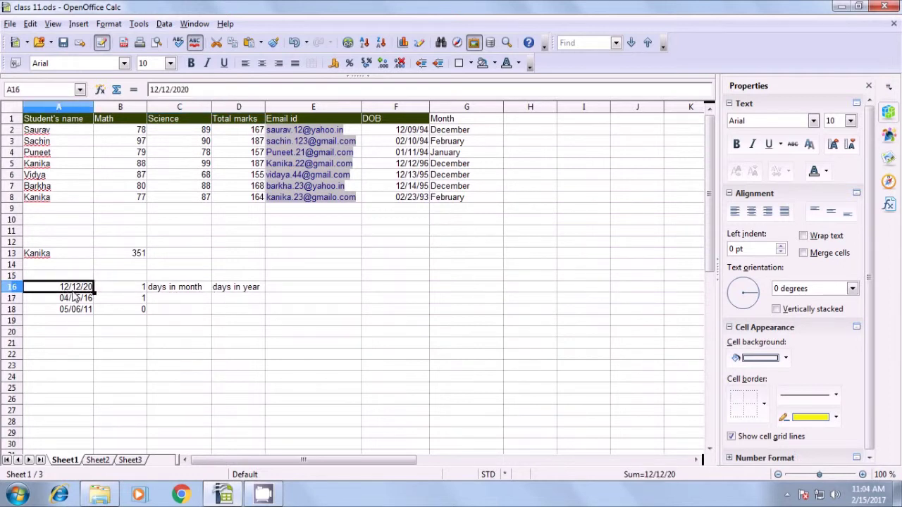
click(177, 292)
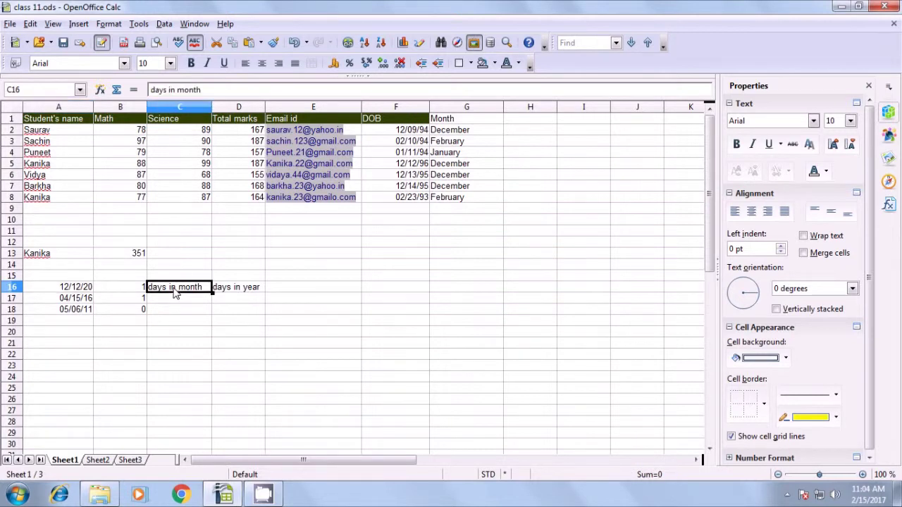
key(shift+Right)
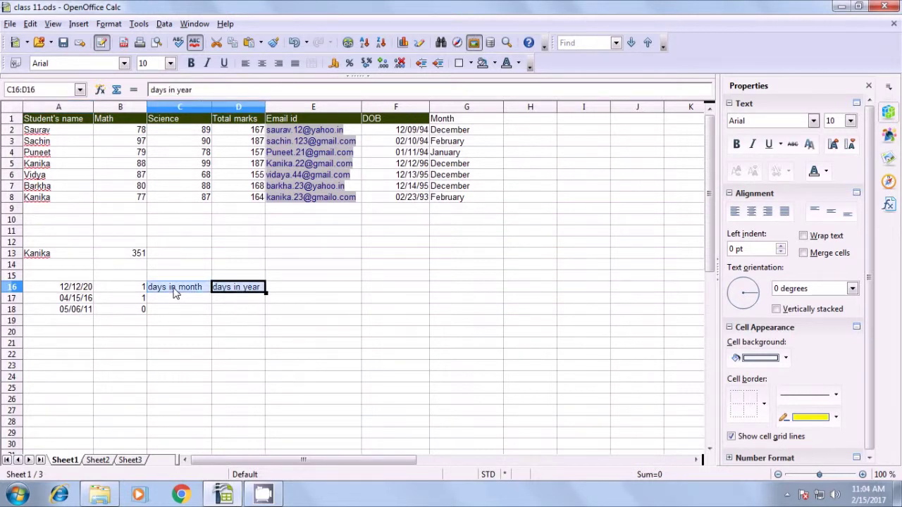
key(Delete)
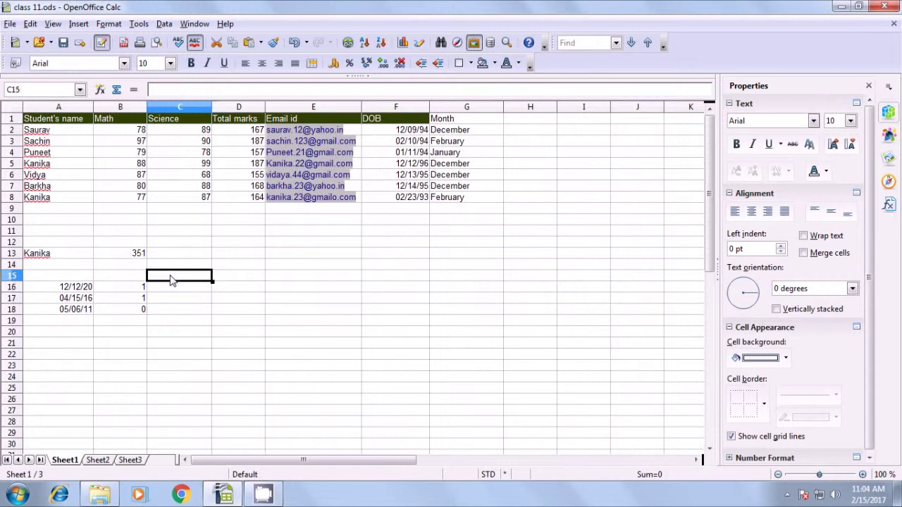
key(ctrl+z)
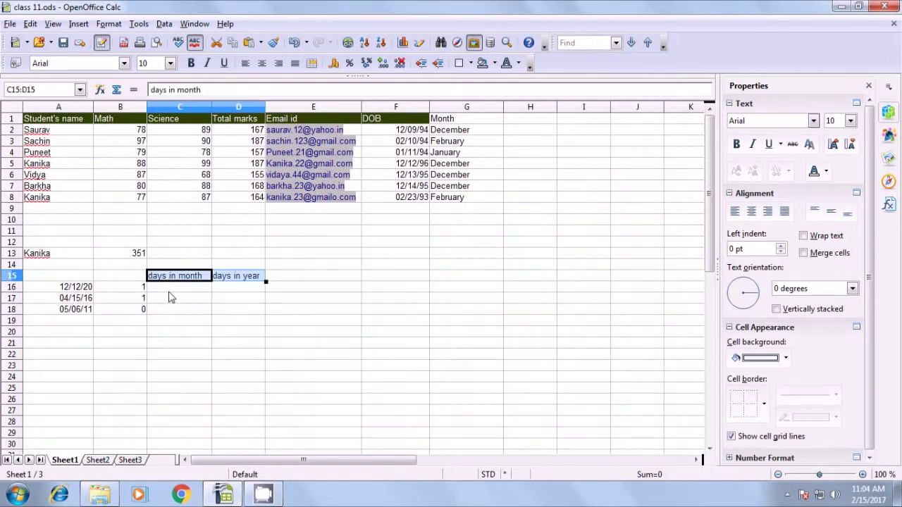
click(169, 291)
click(83, 289)
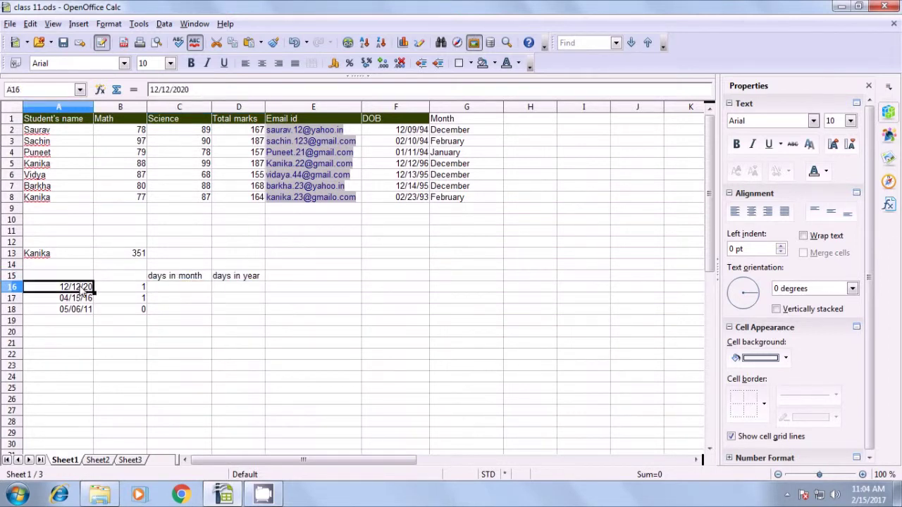
click(196, 292)
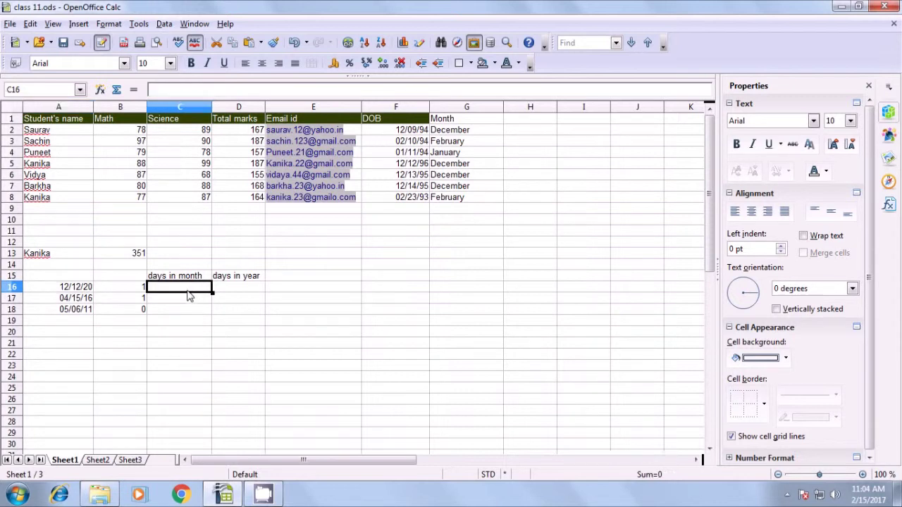
- Enter =DAYSINMONTH(A16) in C16 to get the days in the first date's month
text(=)
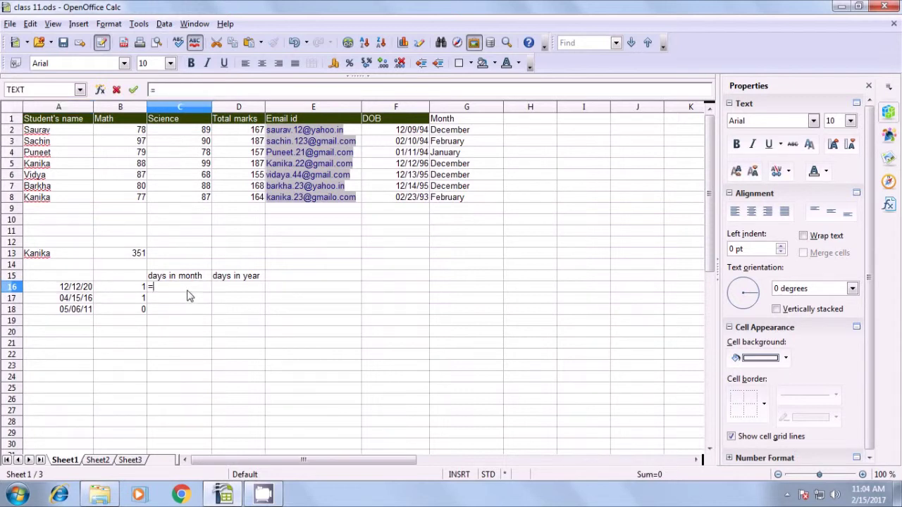
text(daysinmont)
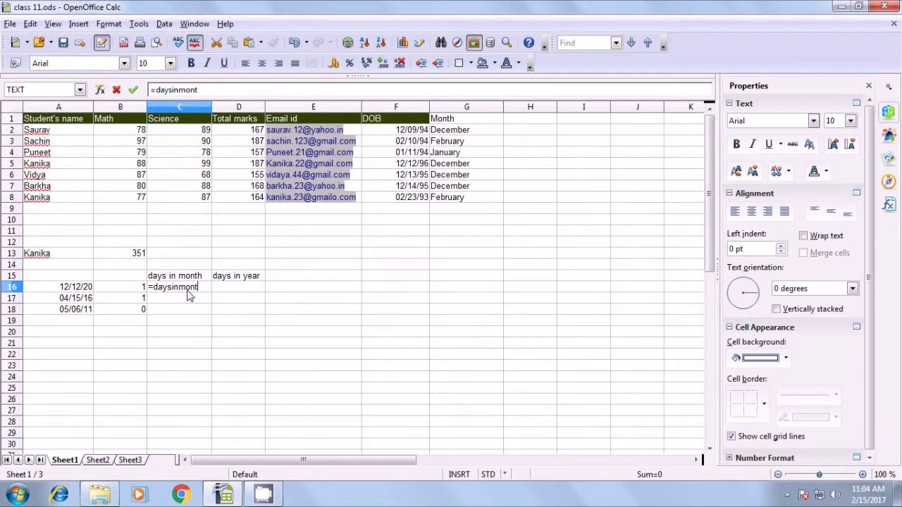
text(h()
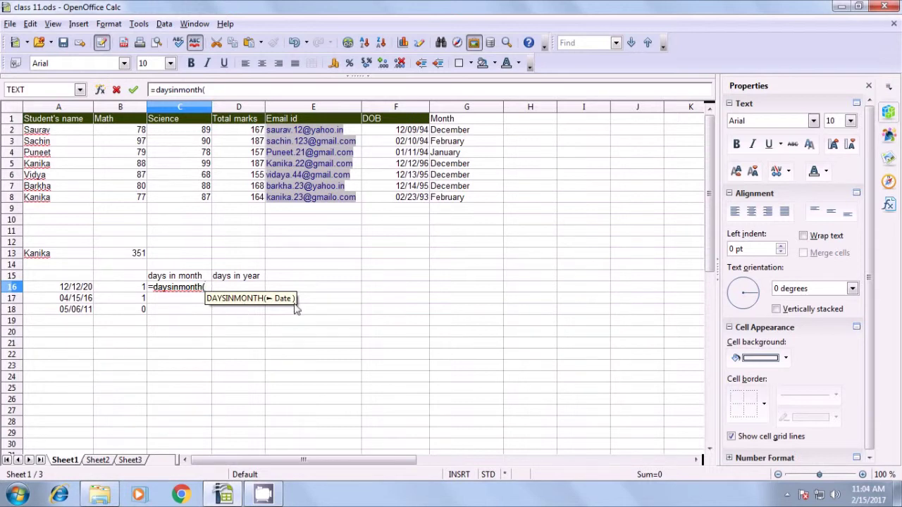
click(72, 290)
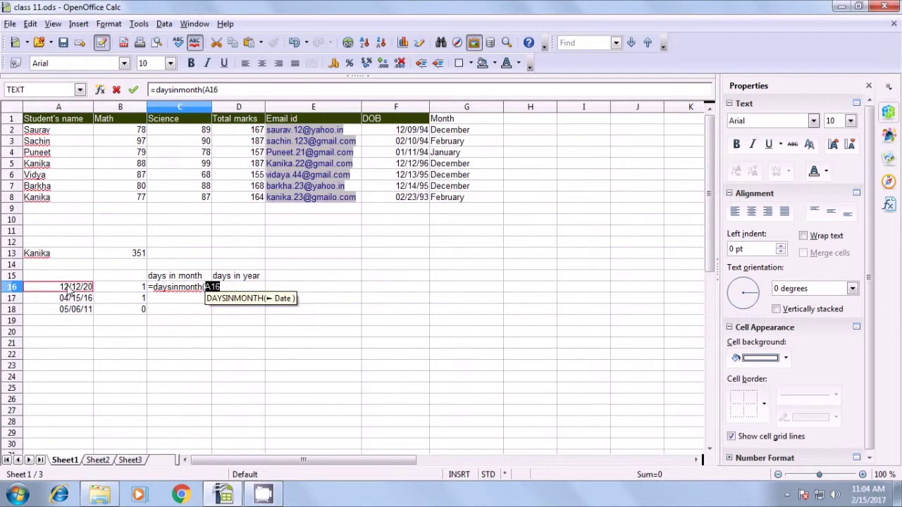
text())
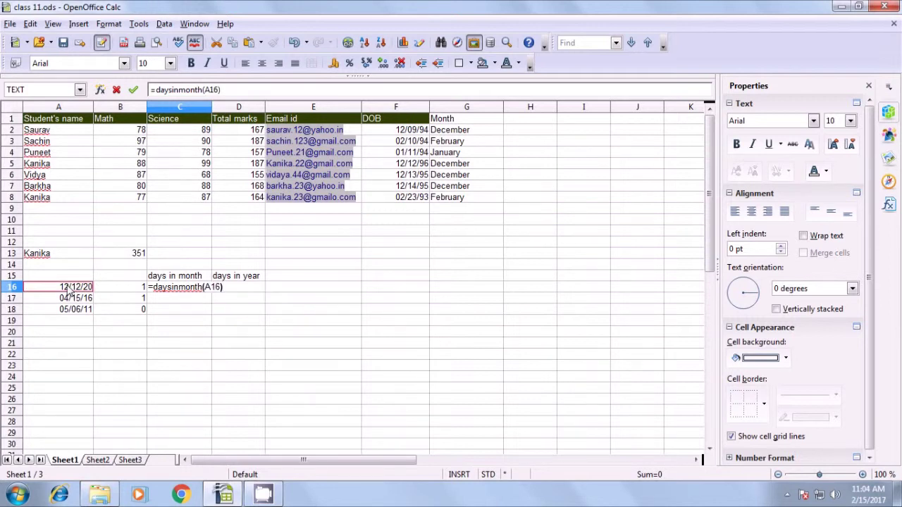
key(Return)
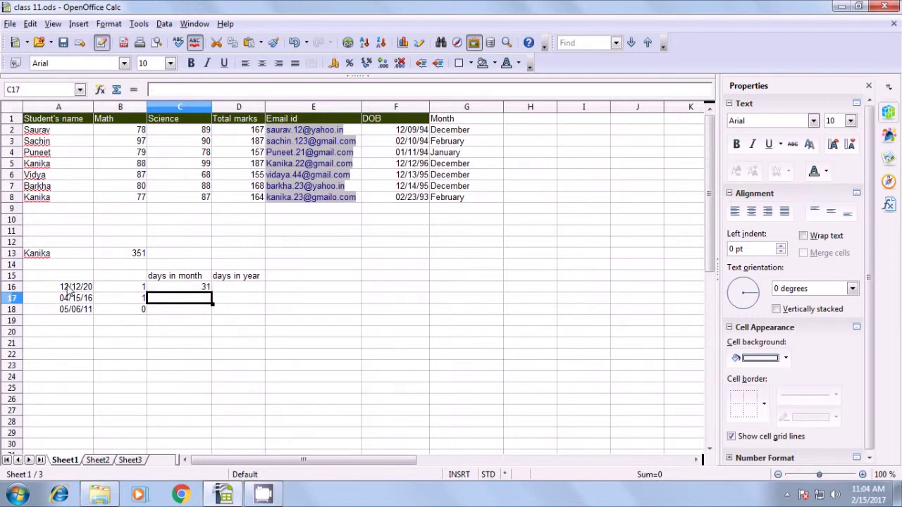
click(68, 291)
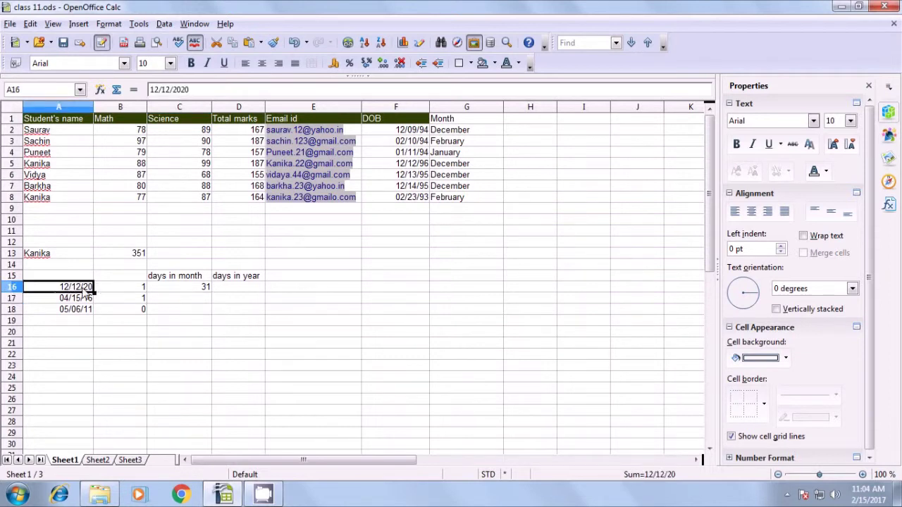
click(198, 288)
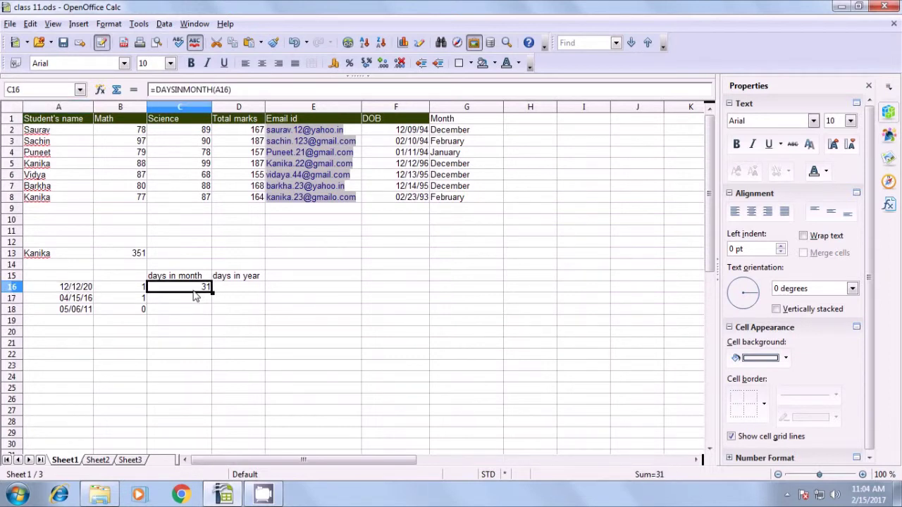
- Fill the DAYSINMONTH formula down to C18, giving 31, 30 and 31
drag(211, 292, 210, 312)
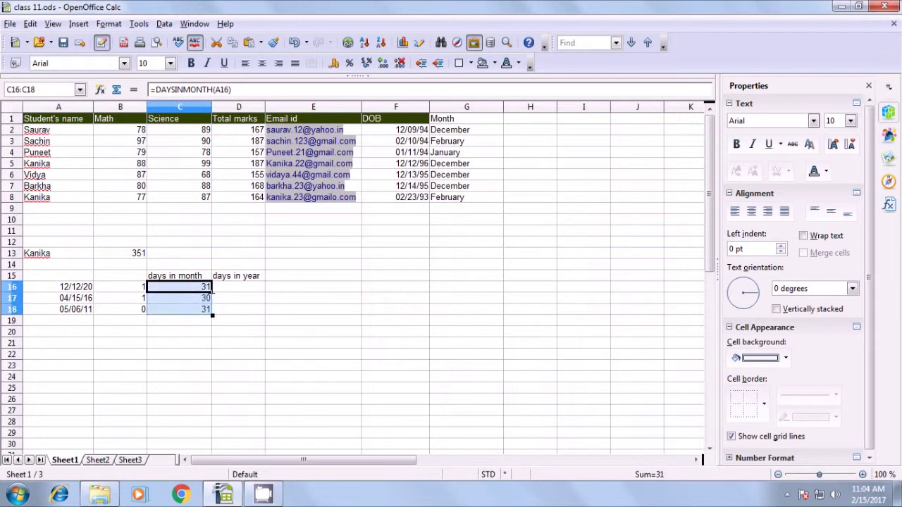
click(192, 323)
click(194, 299)
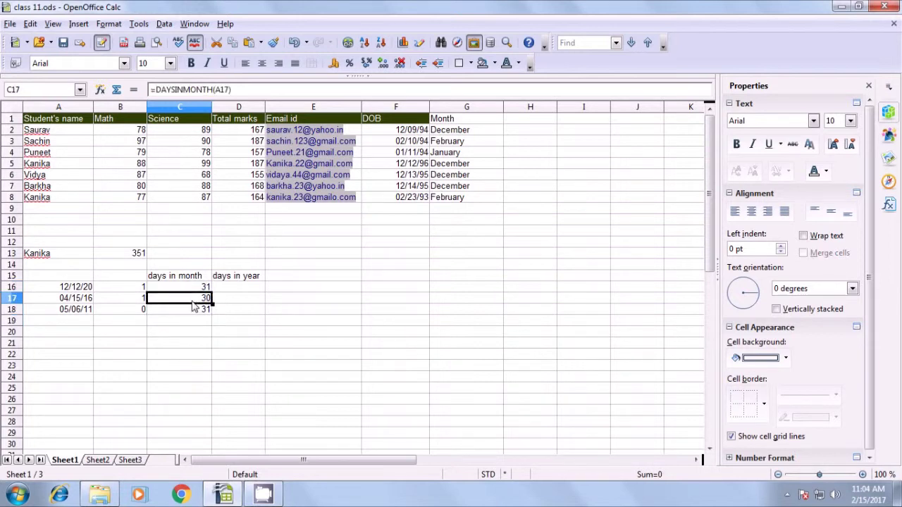
click(71, 298)
click(192, 298)
click(193, 312)
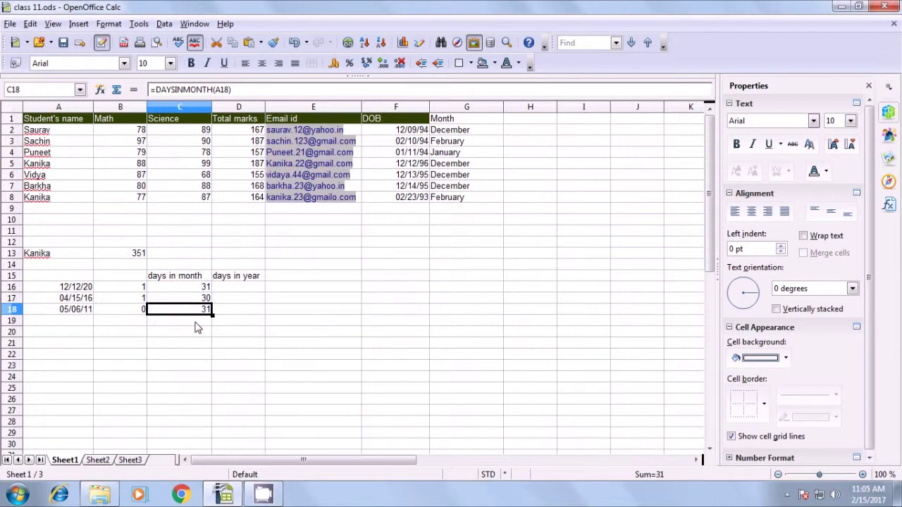
- Enter =DAYSINYEAR(A16) in D16 to get the days in the first date's year
click(236, 288)
text(=daysinye)
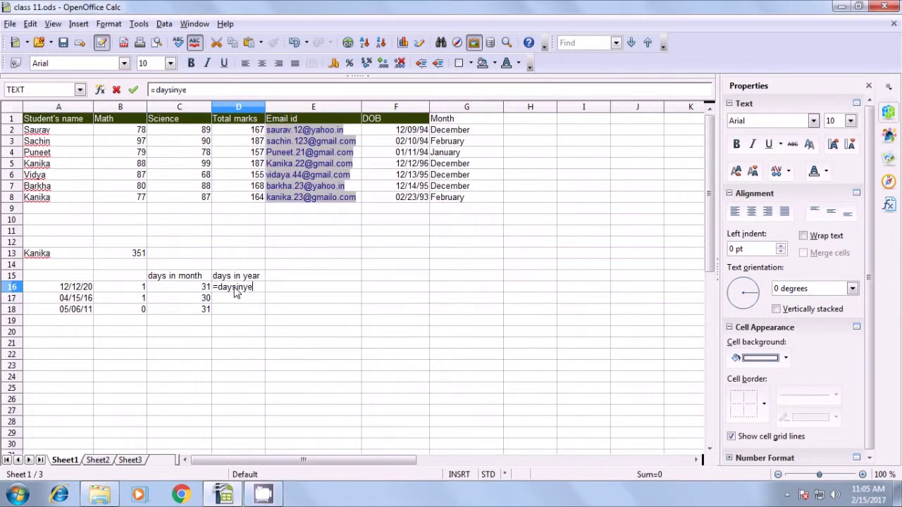
text(ar()
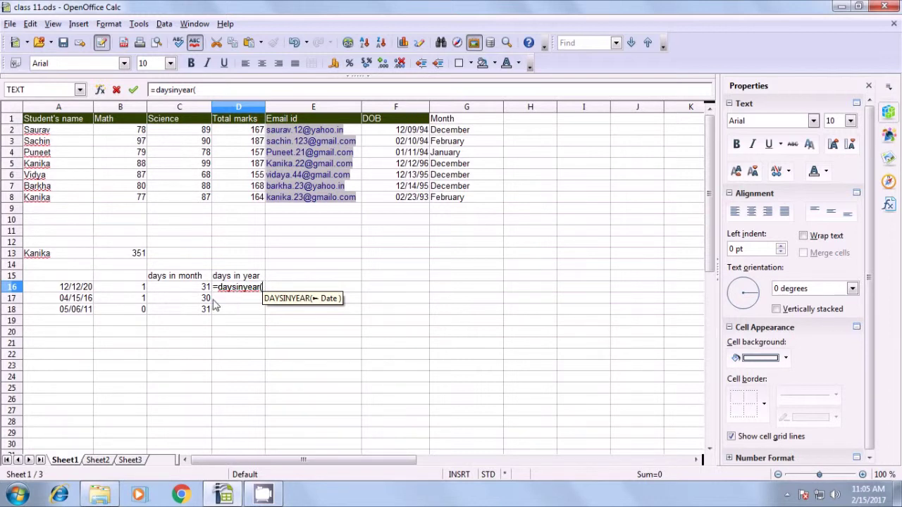
click(76, 291)
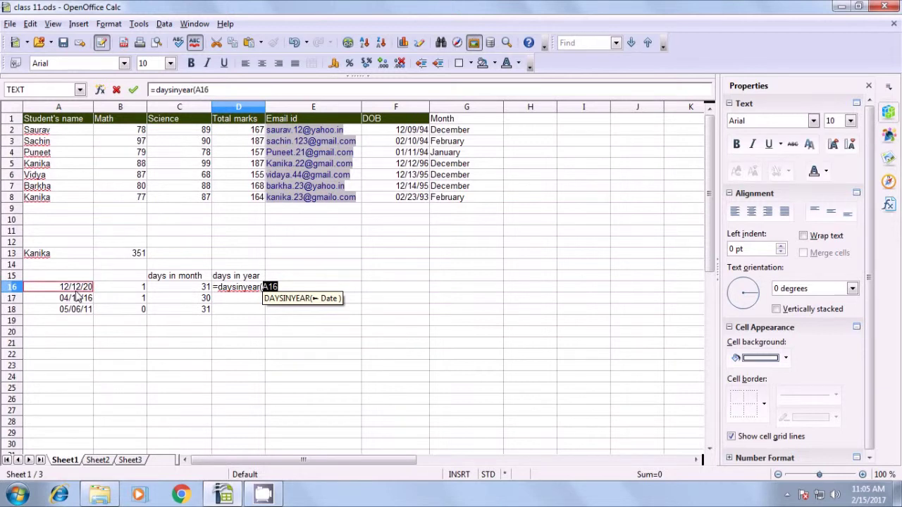
text())
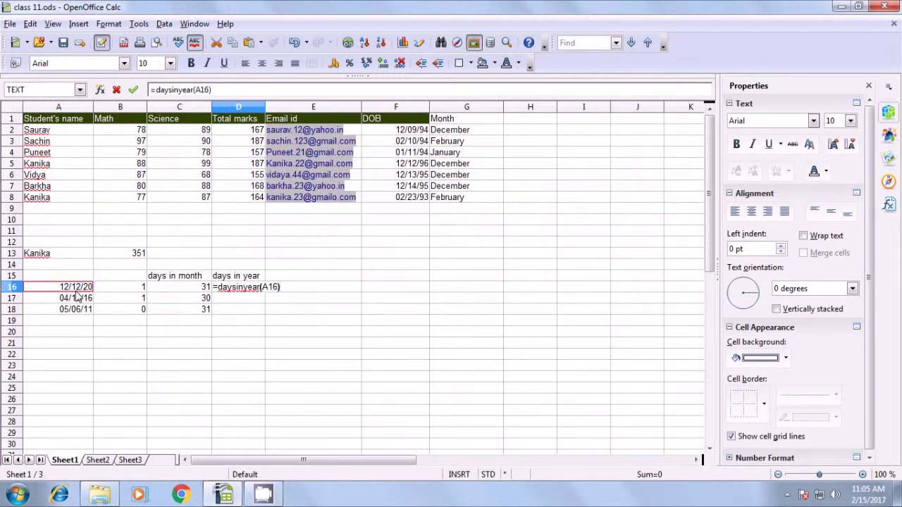
key(Return)
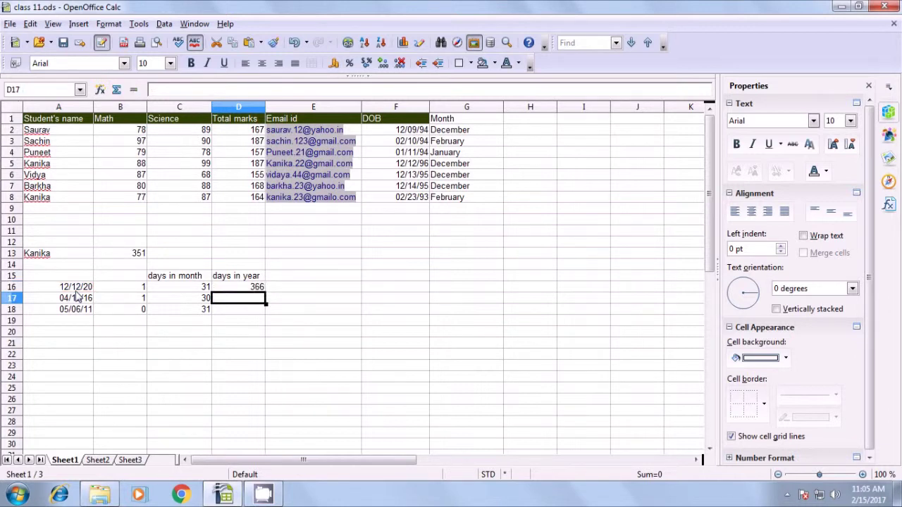
click(76, 290)
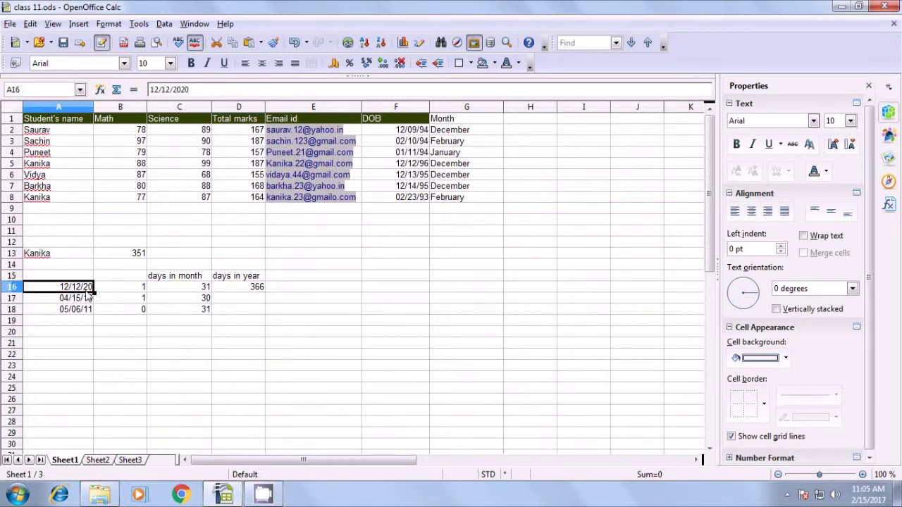
click(247, 290)
- Fill the DAYSINYEAR formula down to D18, giving 366, 366 and 365
drag(265, 292, 253, 315)
click(246, 319)
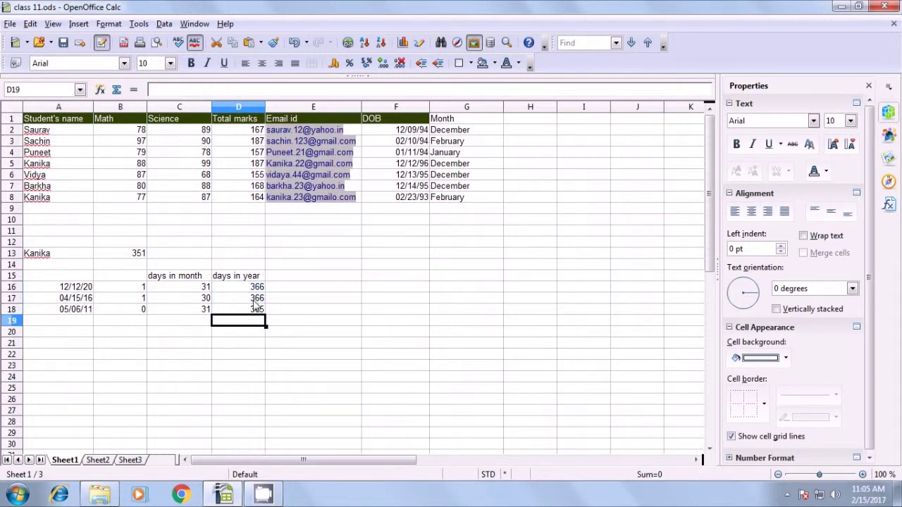
click(254, 300)
click(86, 301)
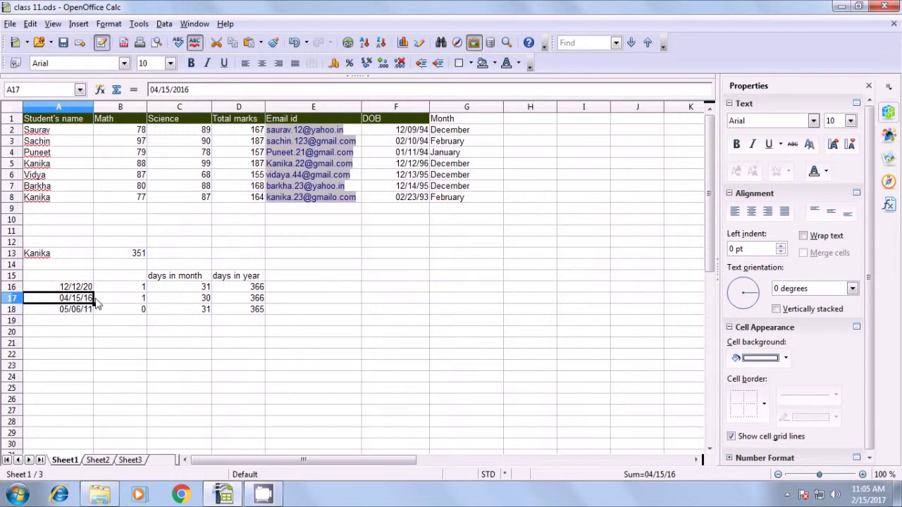
click(243, 303)
click(247, 312)
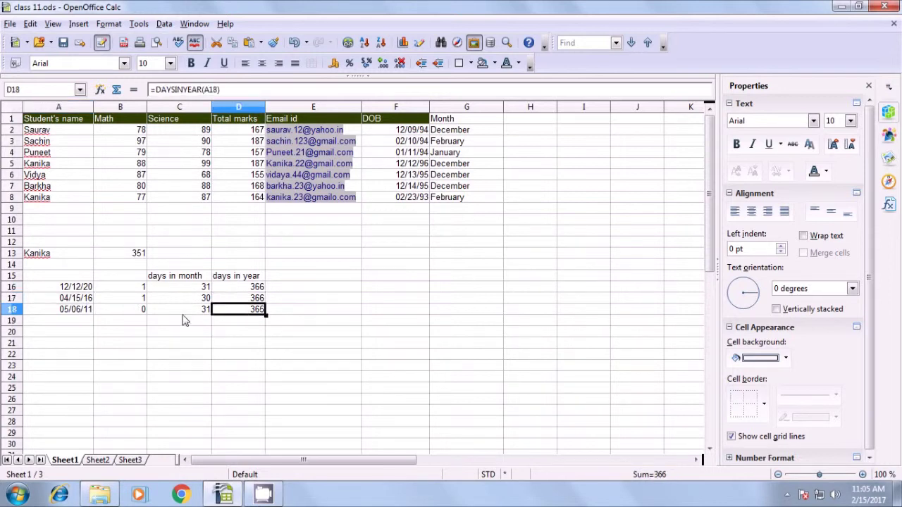
click(243, 345)
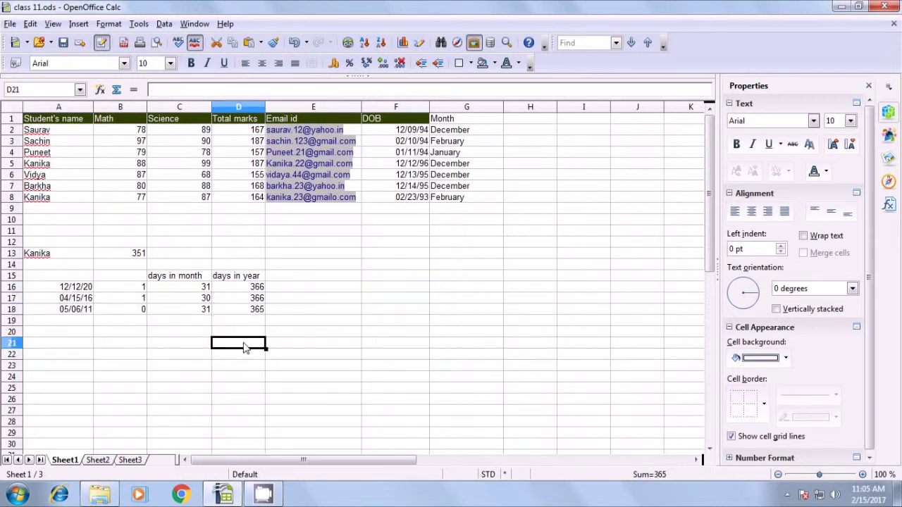
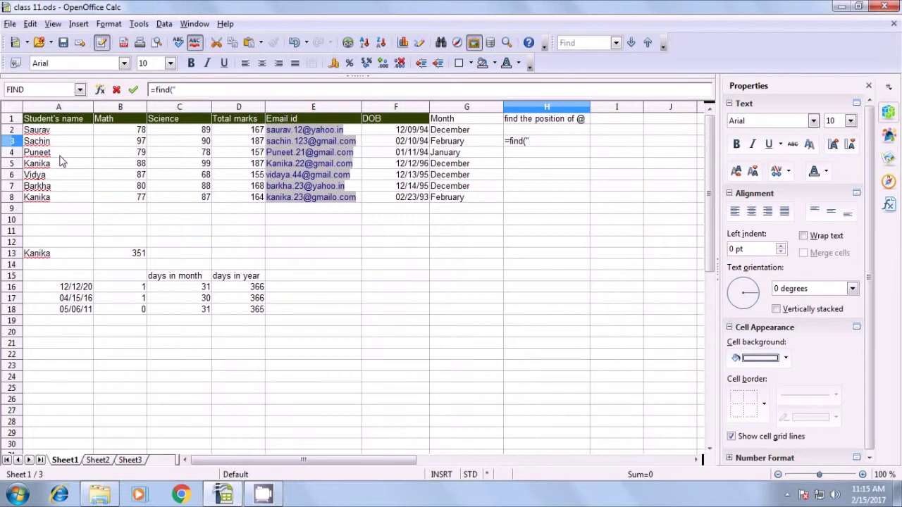
text(n";)
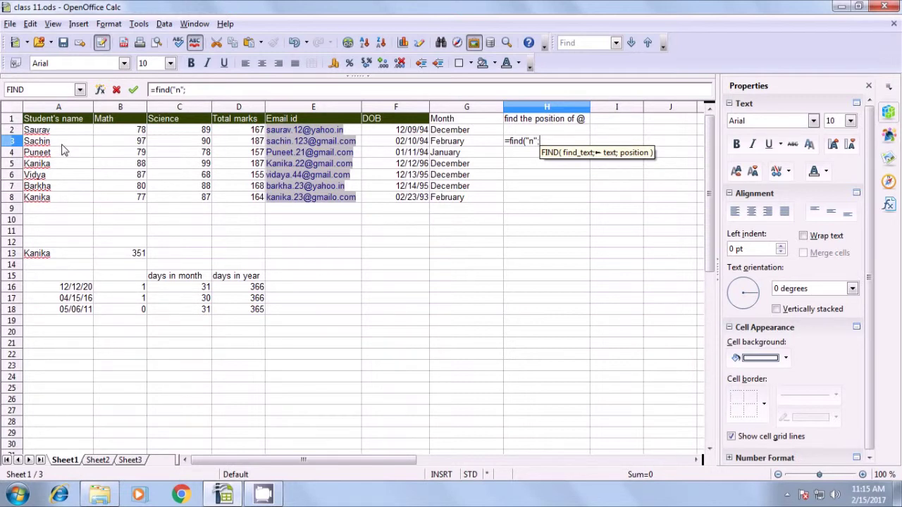
click(64, 143)
text())
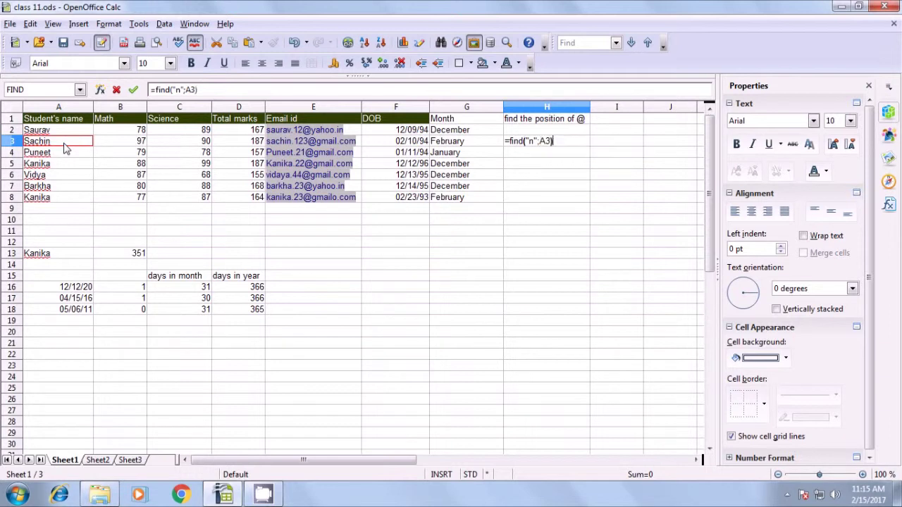
key(Return)
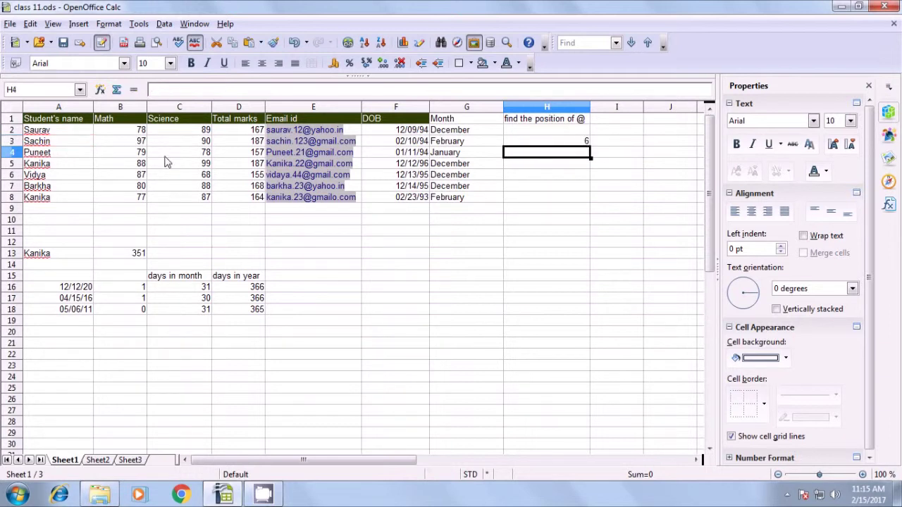
click(562, 143)
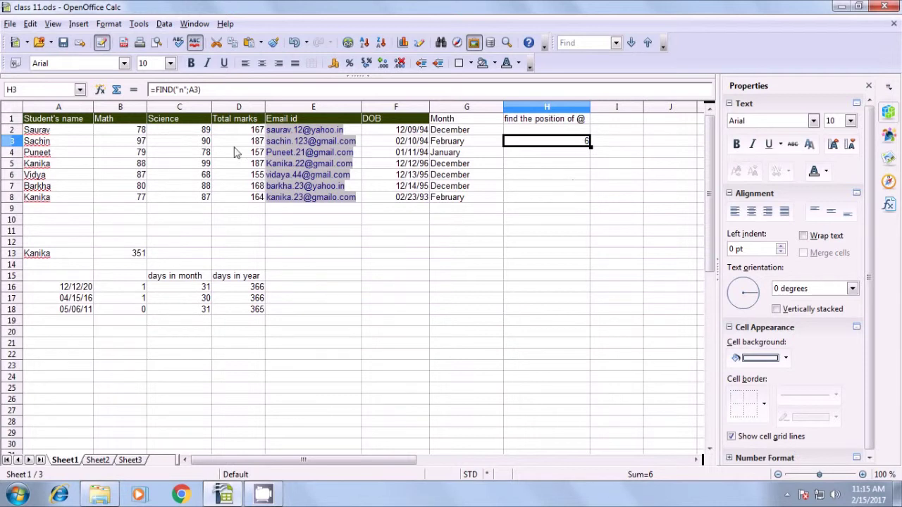
key(F2)
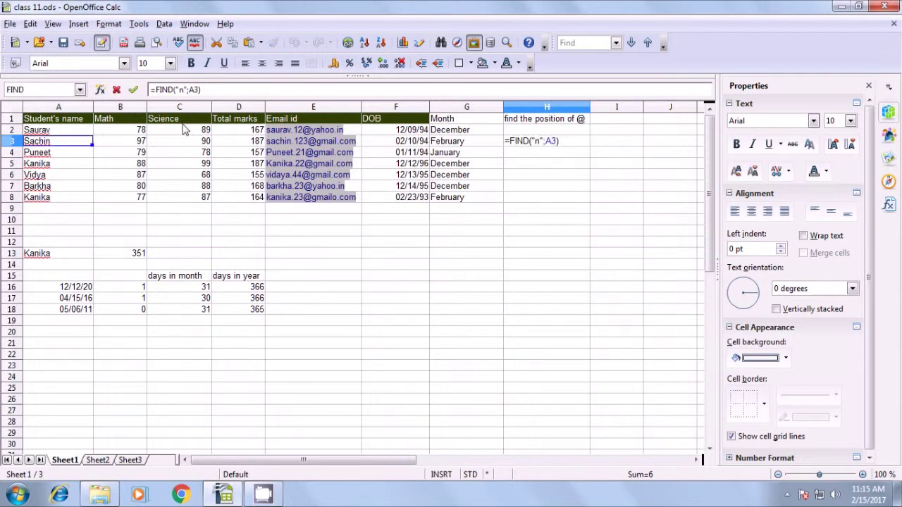
key(BackSpace)
key(BackSpace)
key(BackSpace)
key(BackSpace)
key(BackSpace)
key(BackSpace)
key(BackSpace)
key(BackSpace)
key(BackSpace)
key(BackSpace)
key(BackSpace)
key(BackSpace)
text(search(")
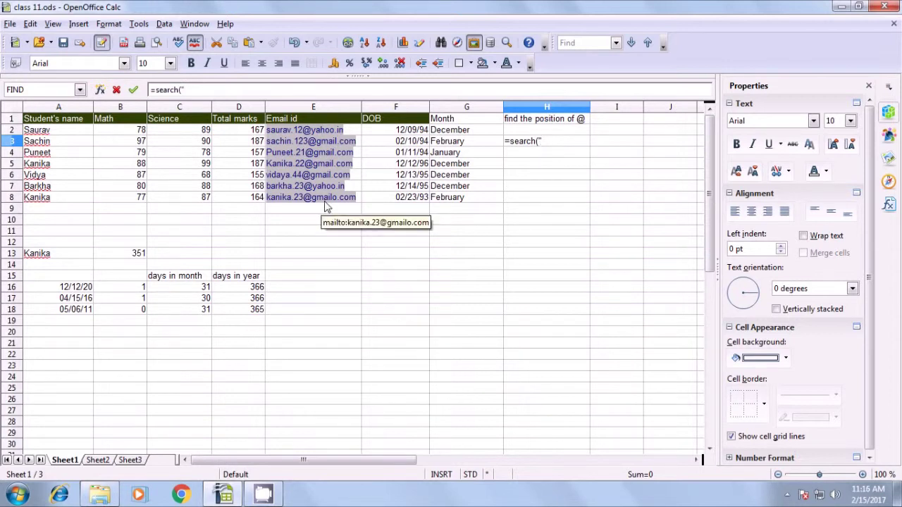
text(N)
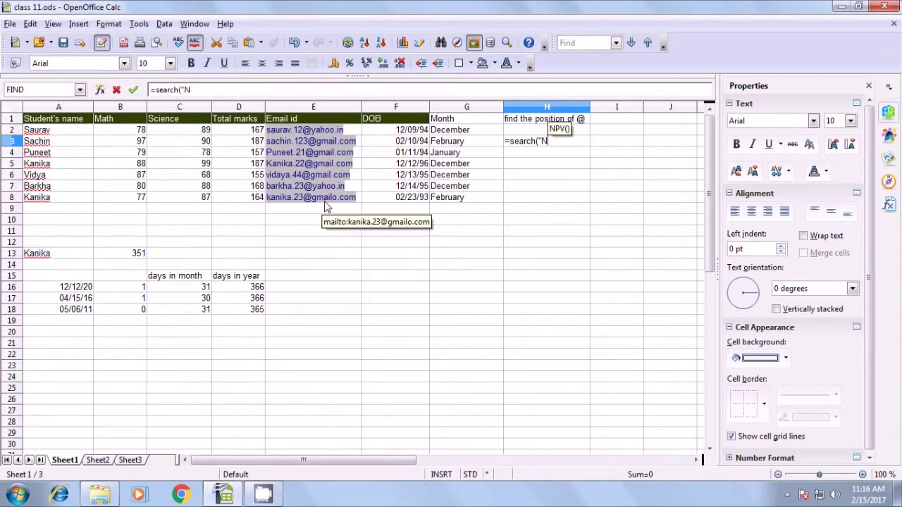
text(")
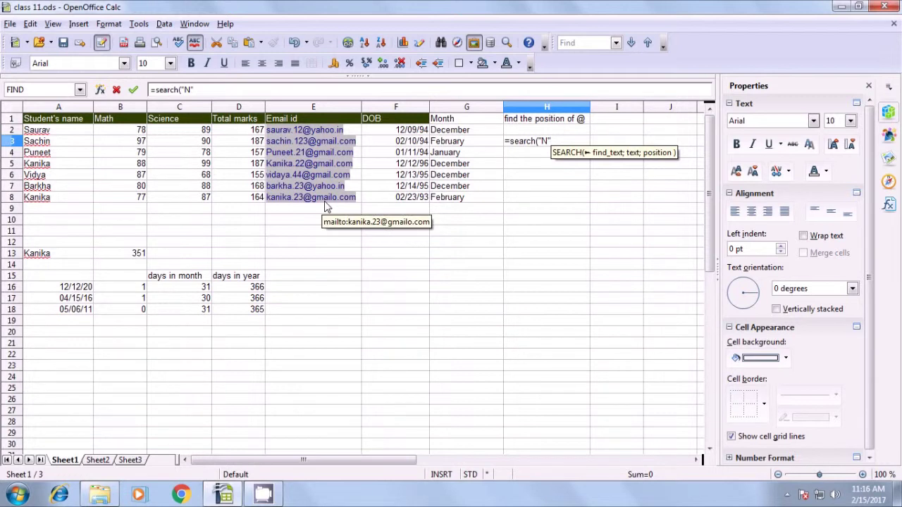
text(;)
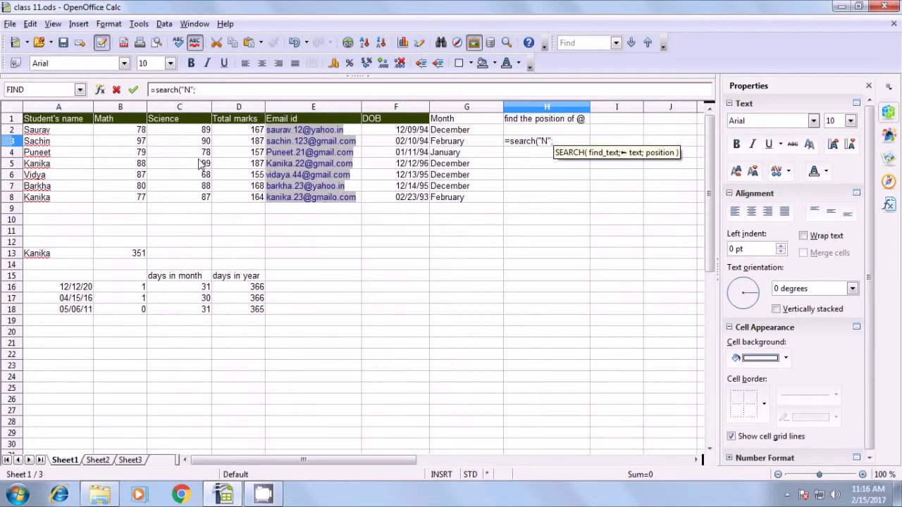
click(78, 143)
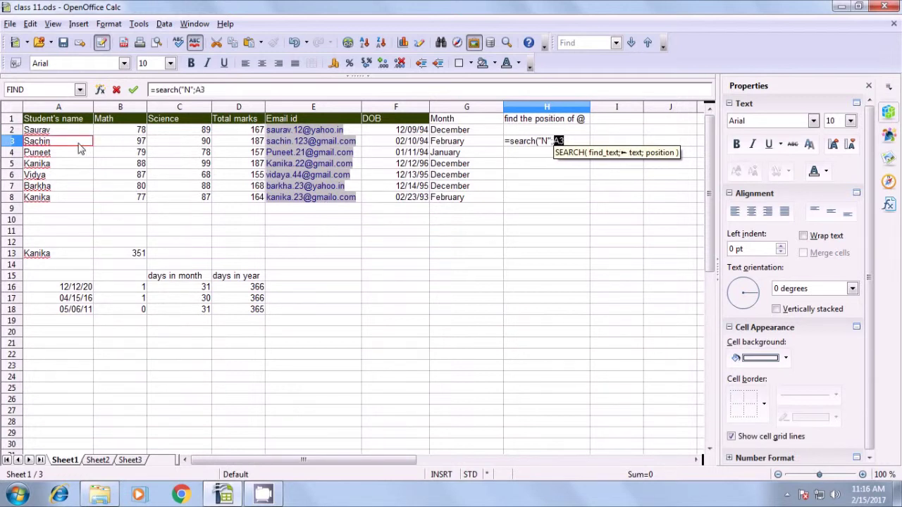
text())
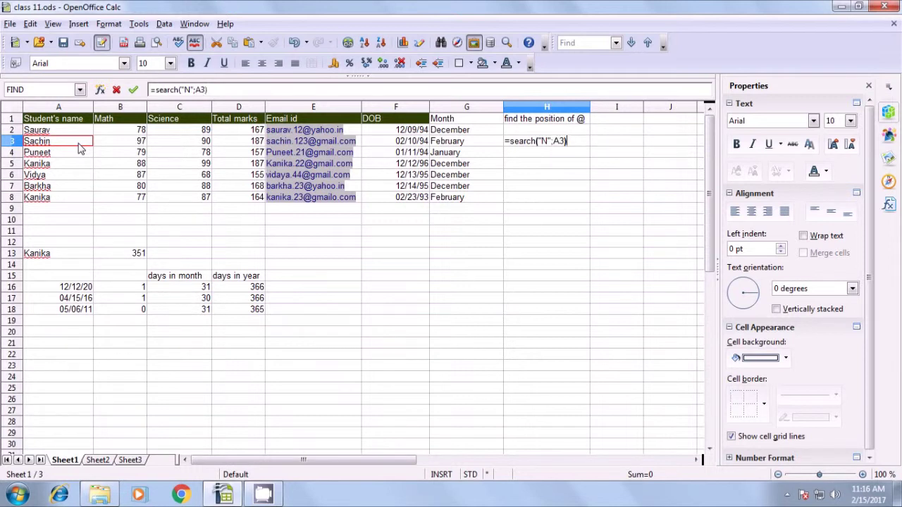
key(Return)
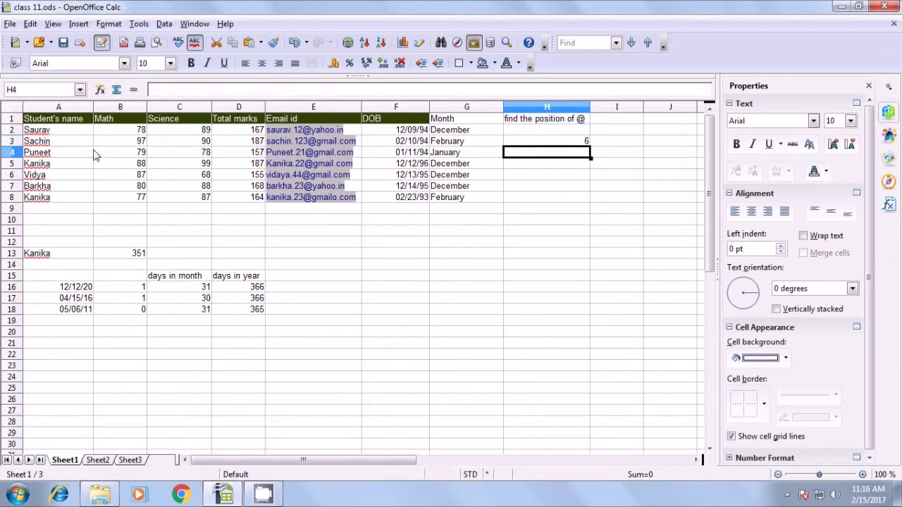
click(583, 143)
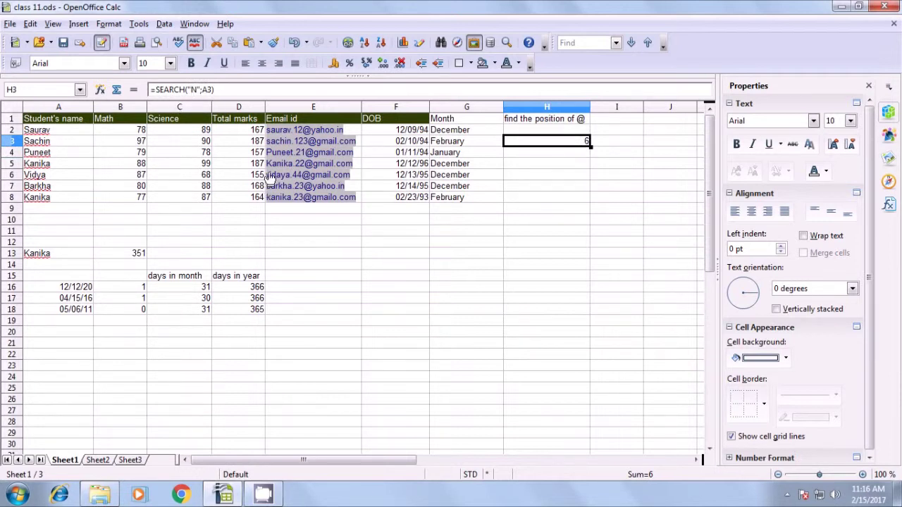
key(Delete)
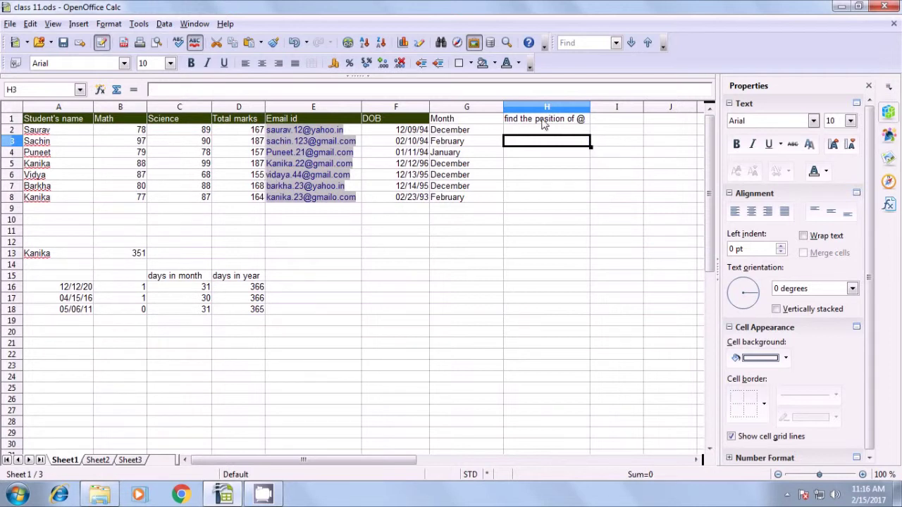
click(541, 123)
- Enter =FIND("@";E2) in H2 to get the @ position, 10
click(541, 132)
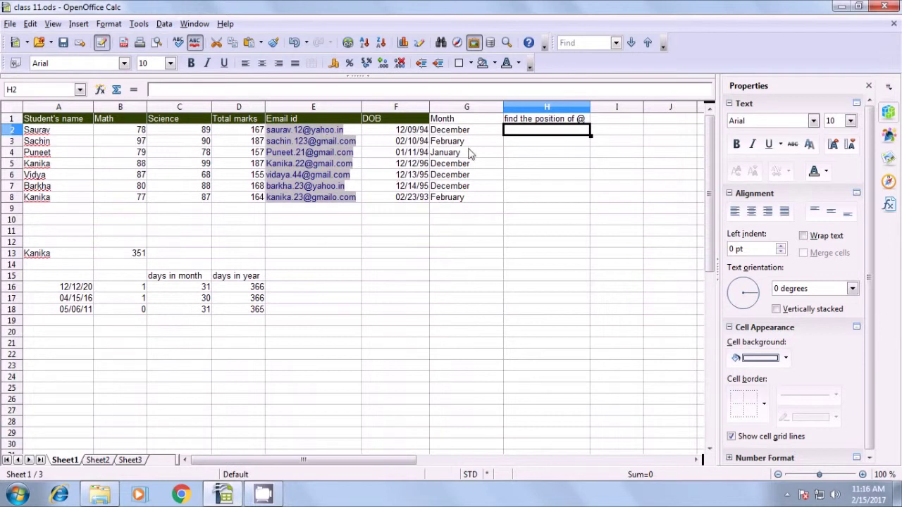
text(=)
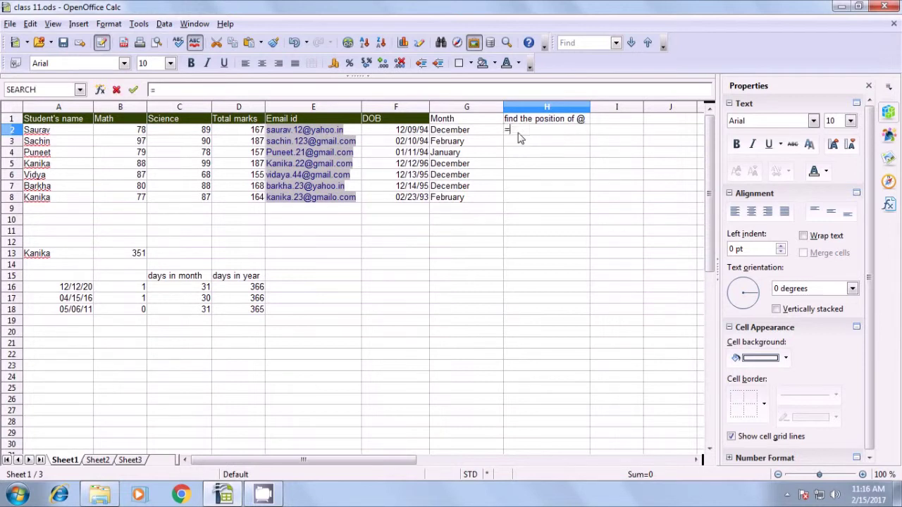
text(find)
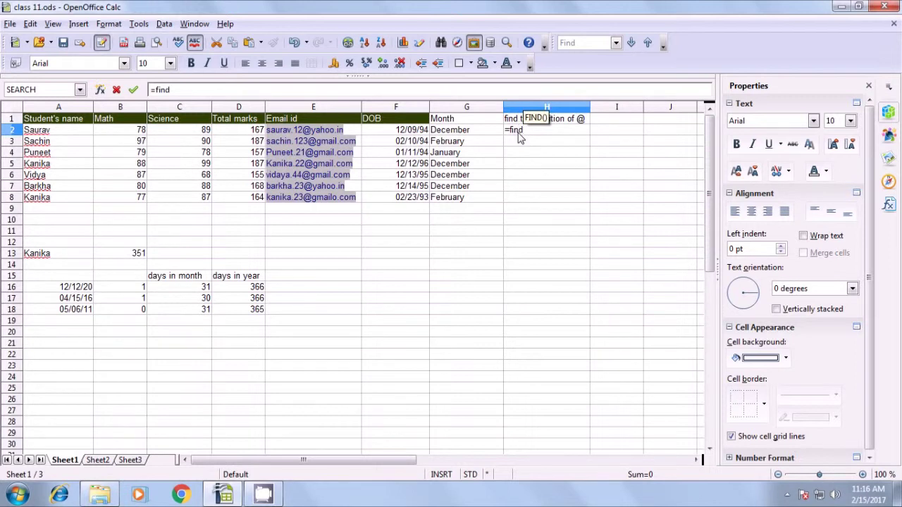
text((")
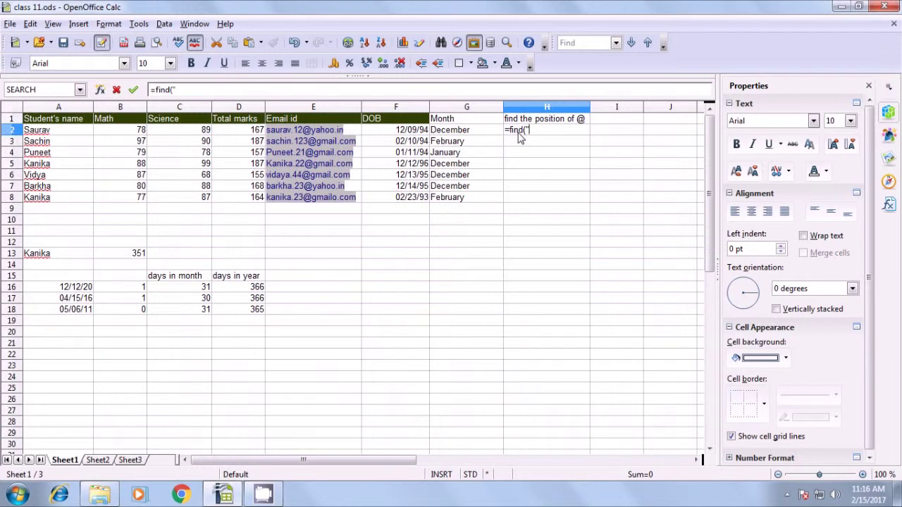
text(@";)
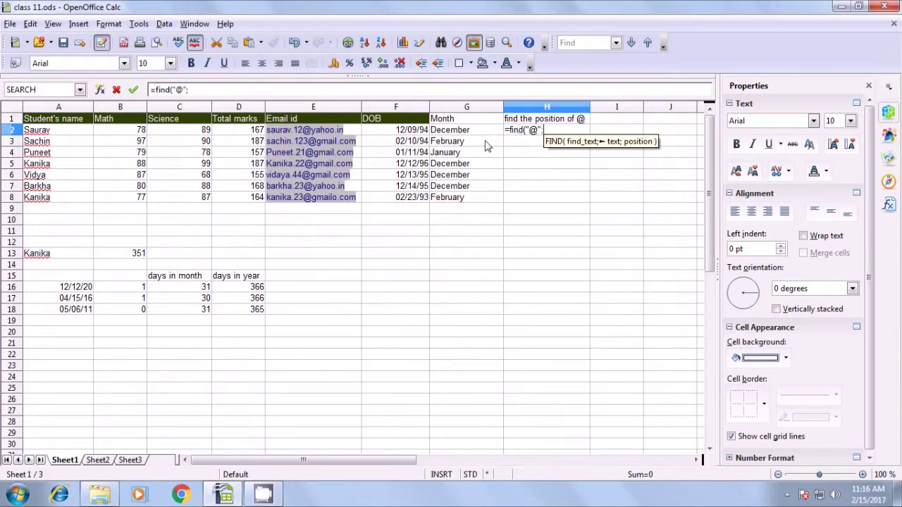
click(355, 132)
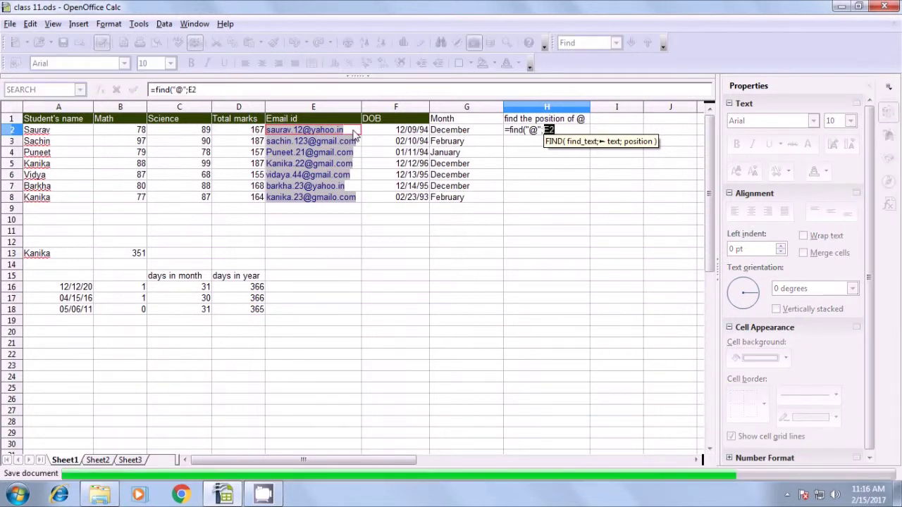
text())
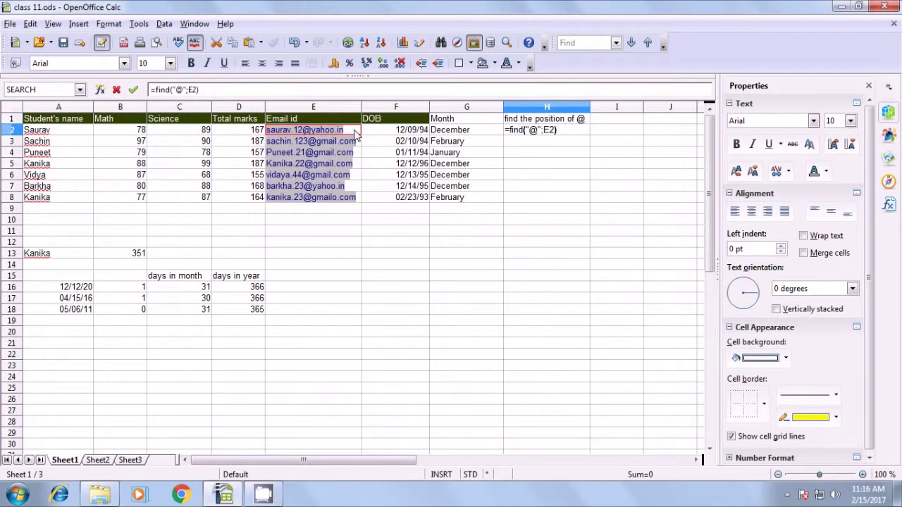
key(Return)
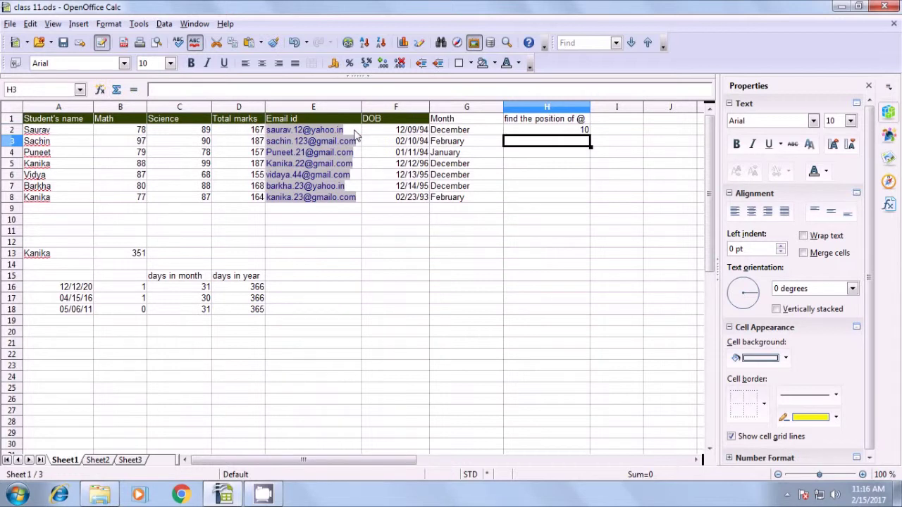
- Change H2's formula to =SEARCH("@";E2) and fill it down to H8
click(522, 131)
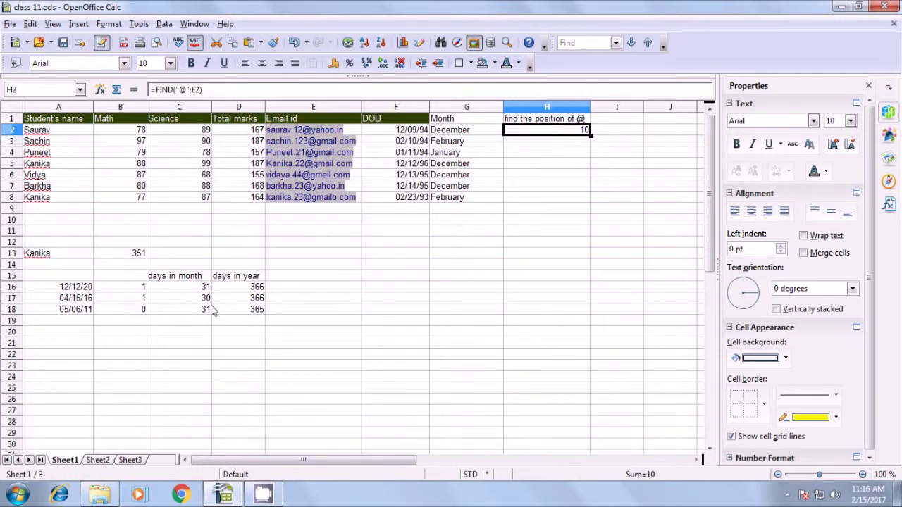
click(173, 90)
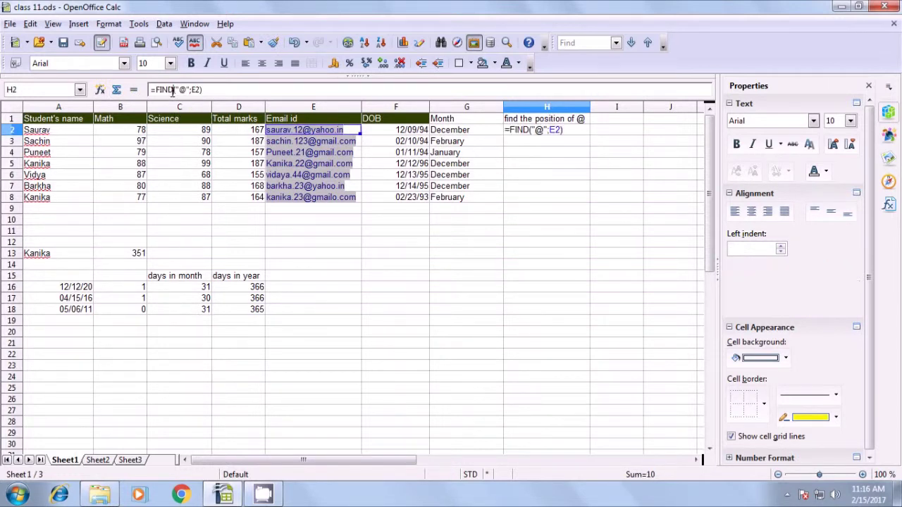
key(BackSpace)
key(BackSpace)
key(BackSpace)
key(BackSpace)
text(search)
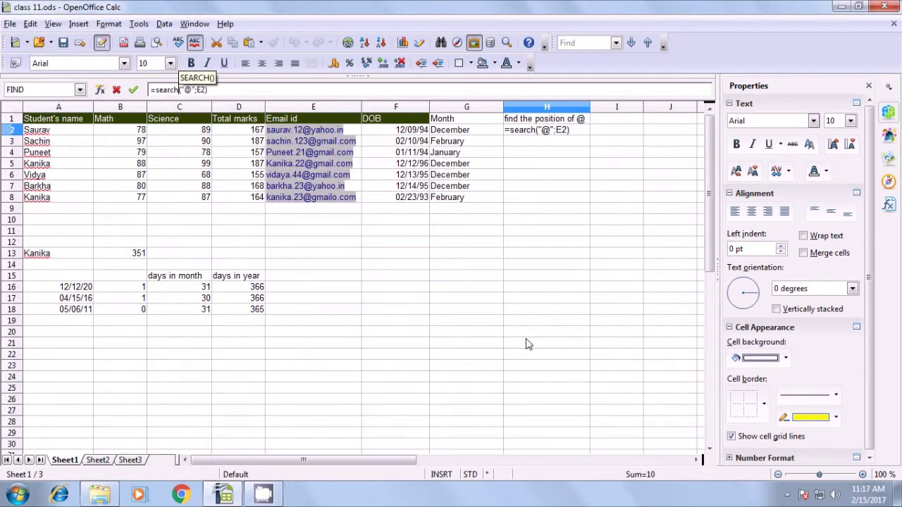
key(Right)
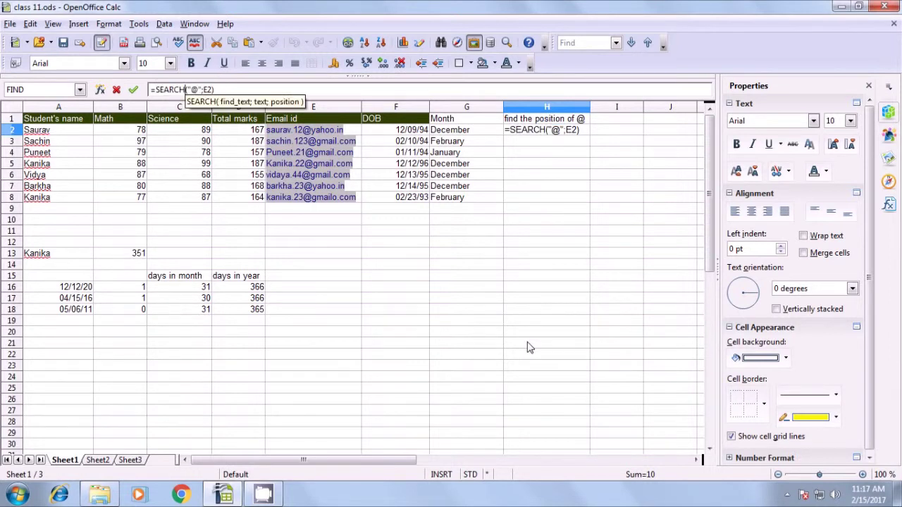
key(Return)
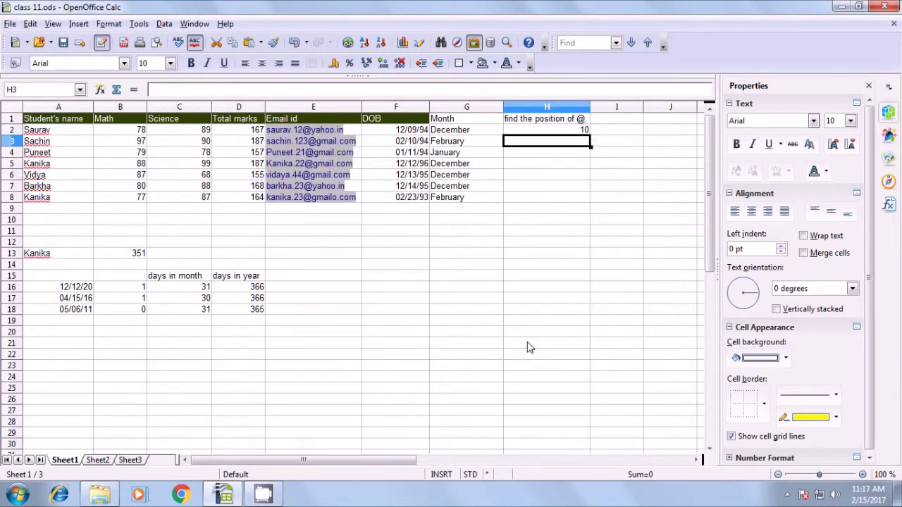
click(567, 132)
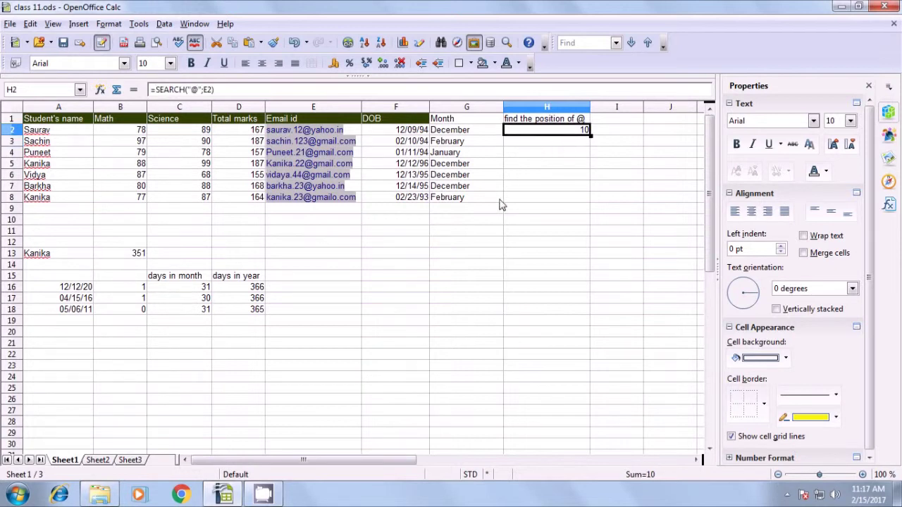
drag(589, 135, 590, 205)
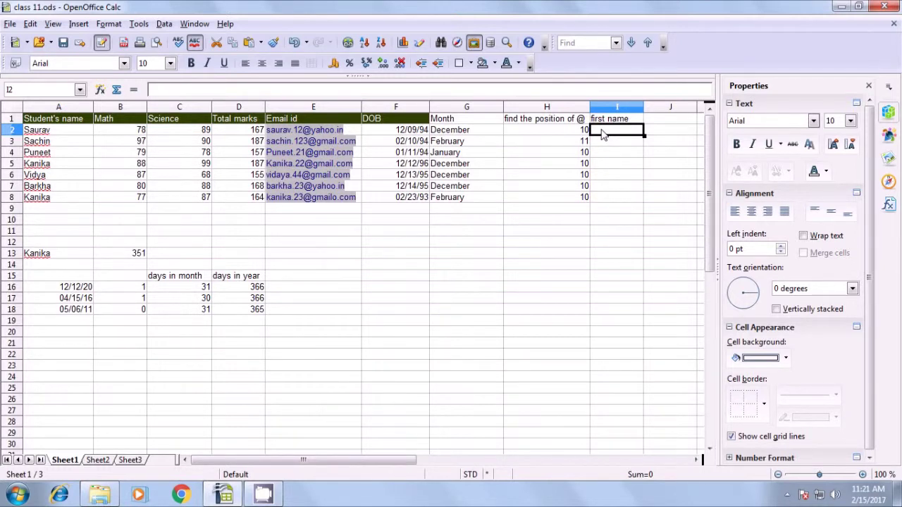
- Begin a =LEFT( formula for extracting the first name
text(=left()
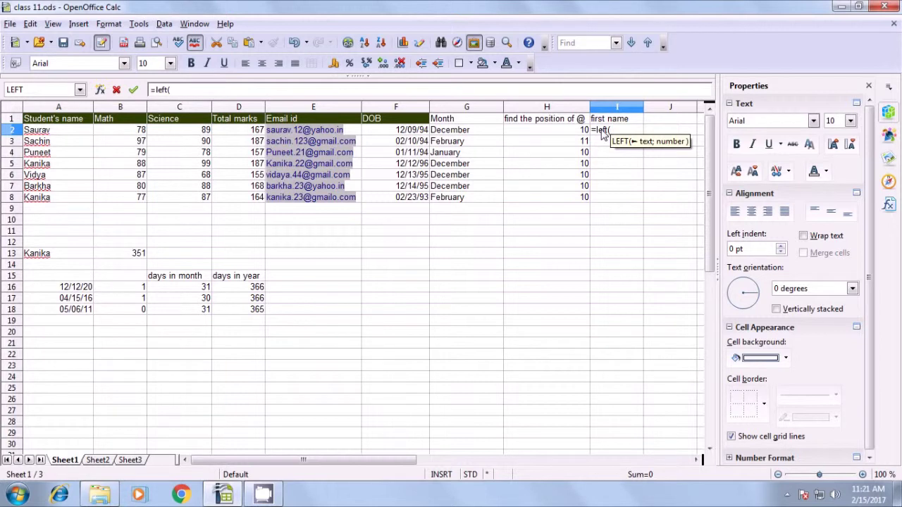
click(355, 135)
text(;)
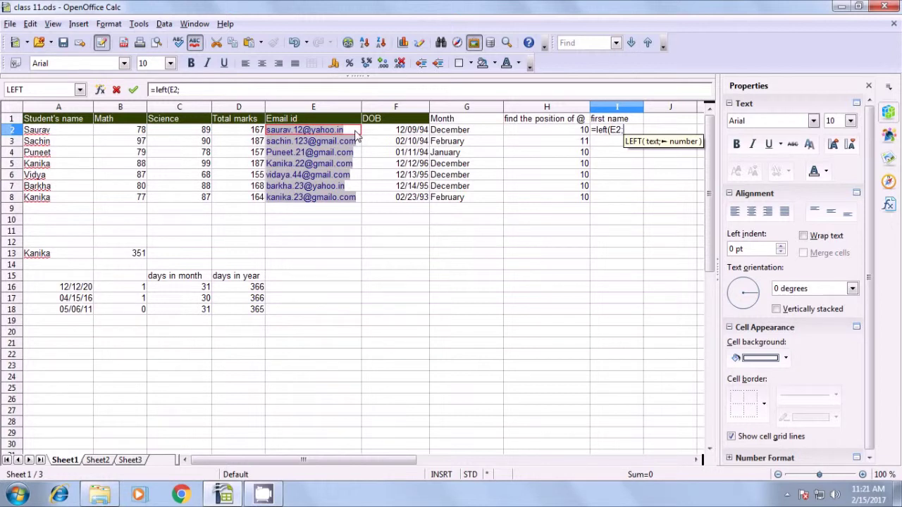
text(6)
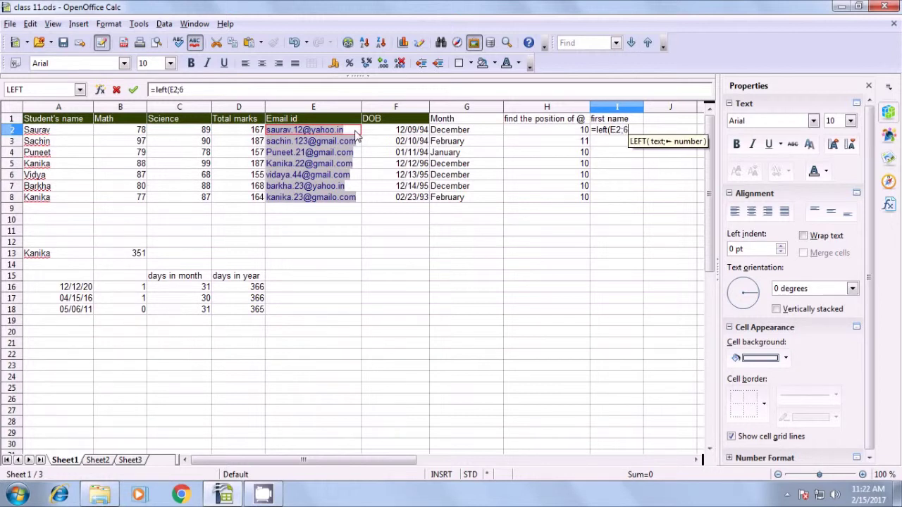
text())
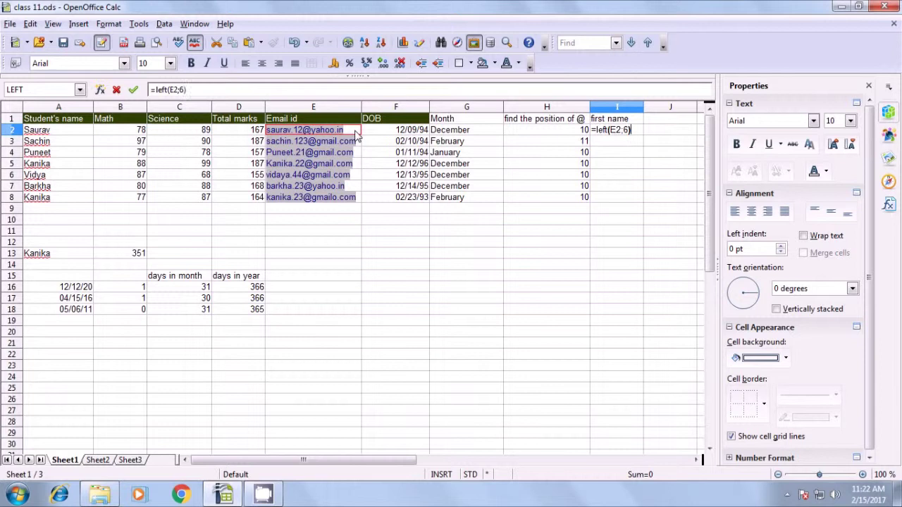
key(Return)
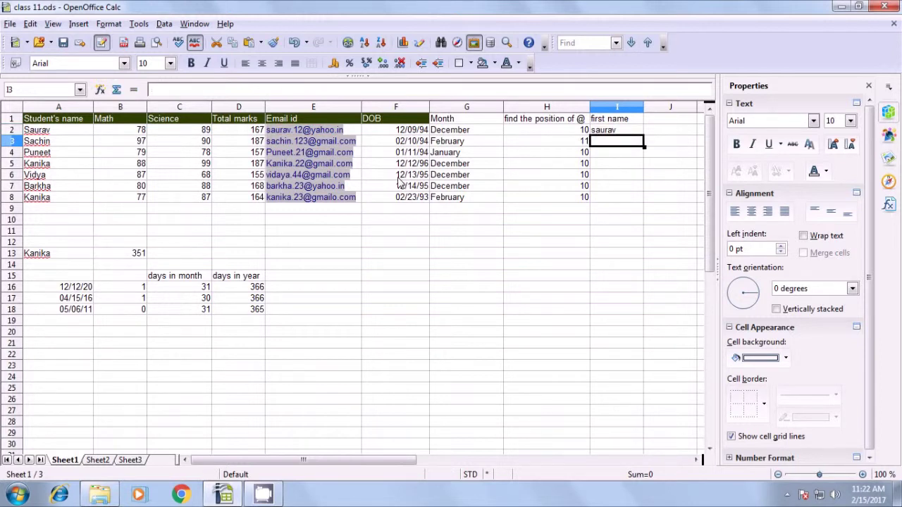
key(Up)
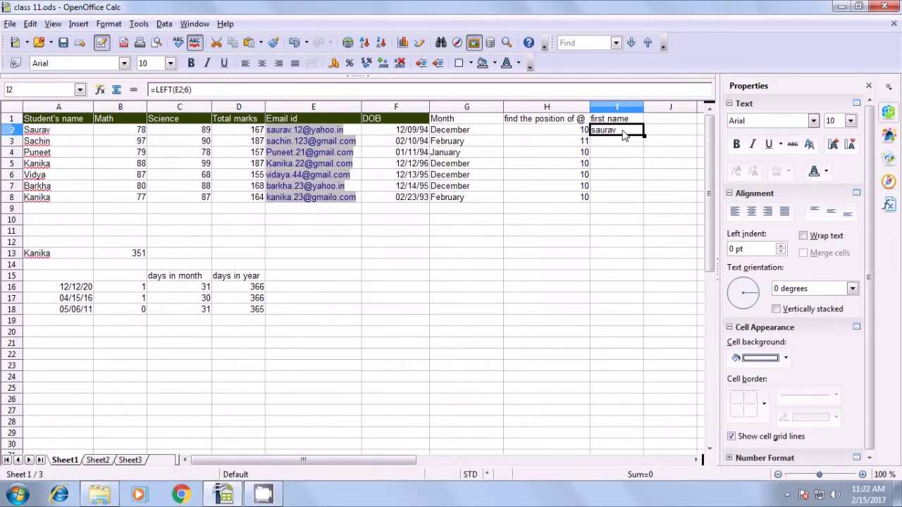
key(Delete)
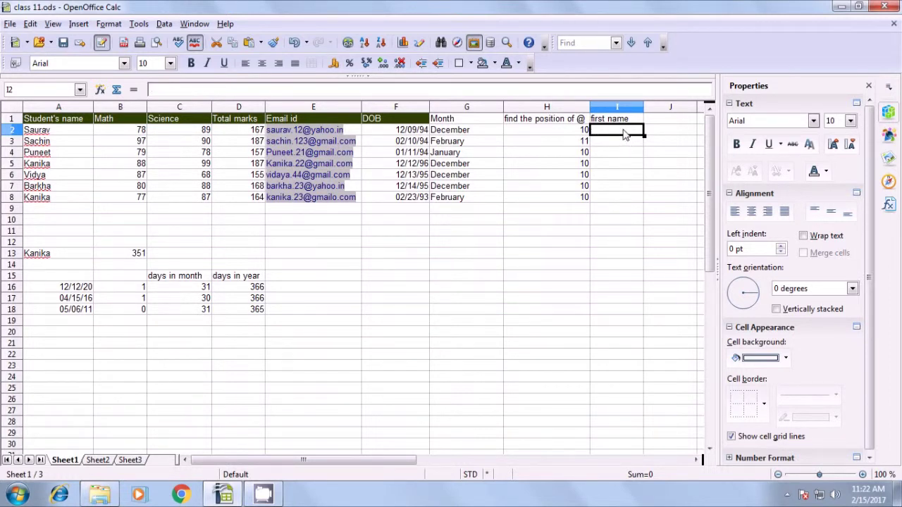
- Enter =LEFT(E2;FIND(".";E2)-1) in I2 to extract the first name
text(=)
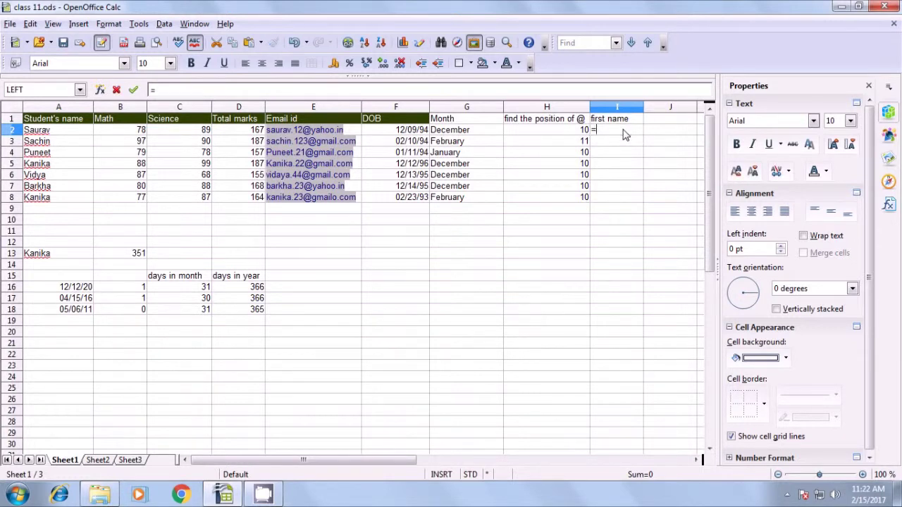
text(left)
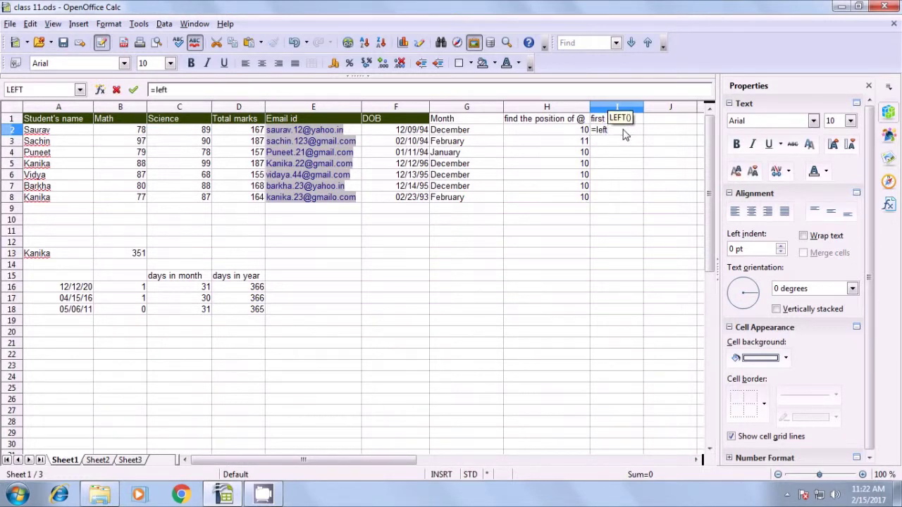
text(()
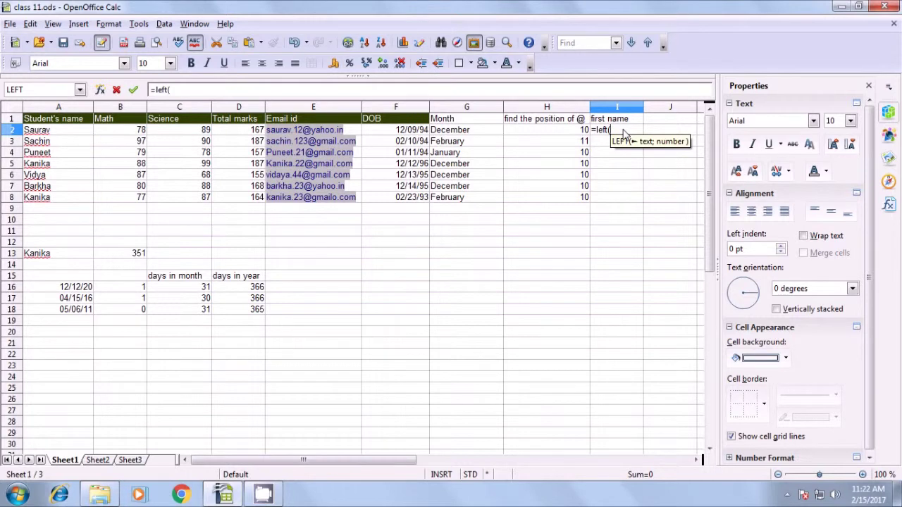
click(356, 133)
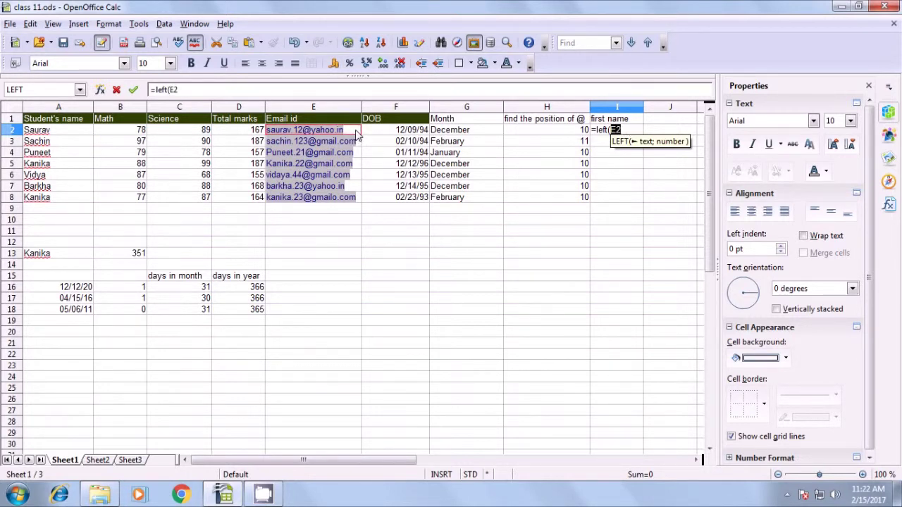
text(;find)
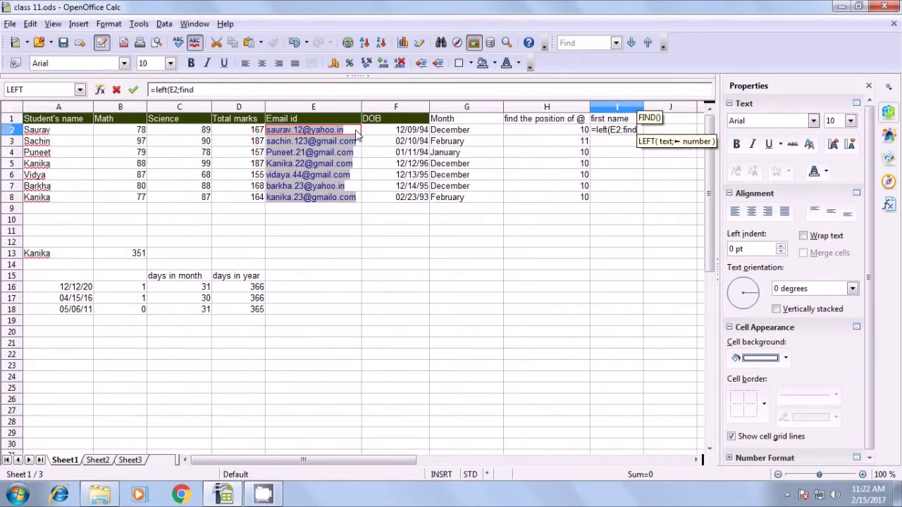
text(()
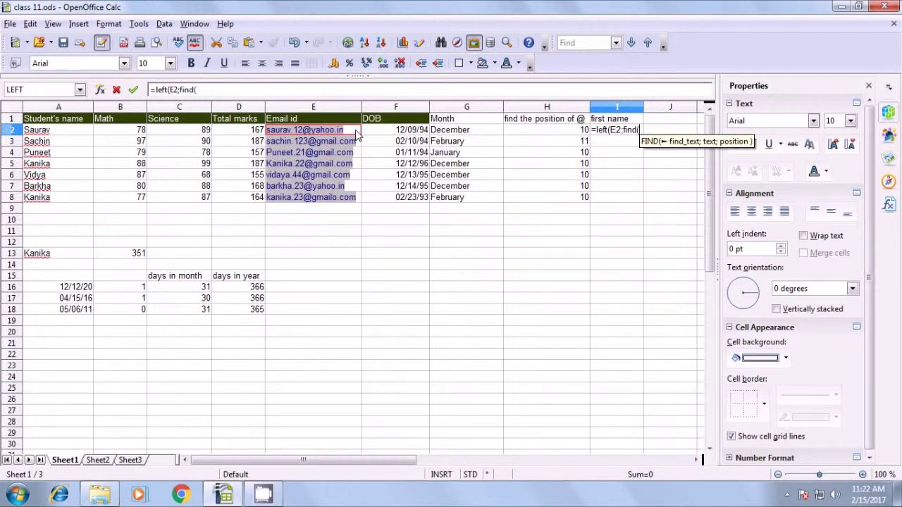
text(")
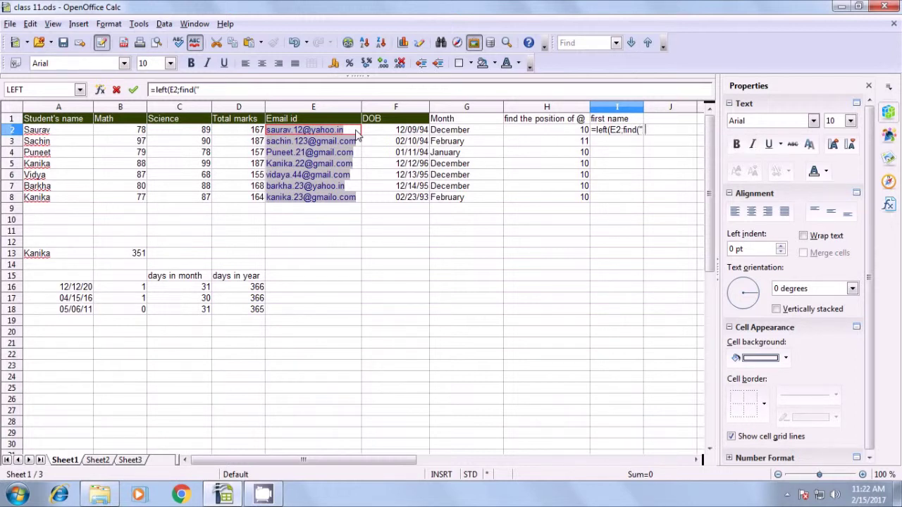
text(.";)
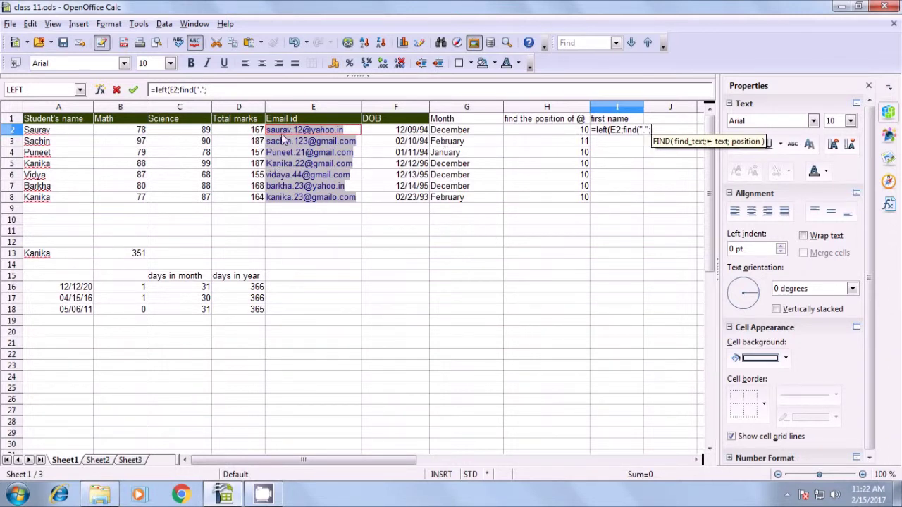
click(356, 133)
text())
text(-)
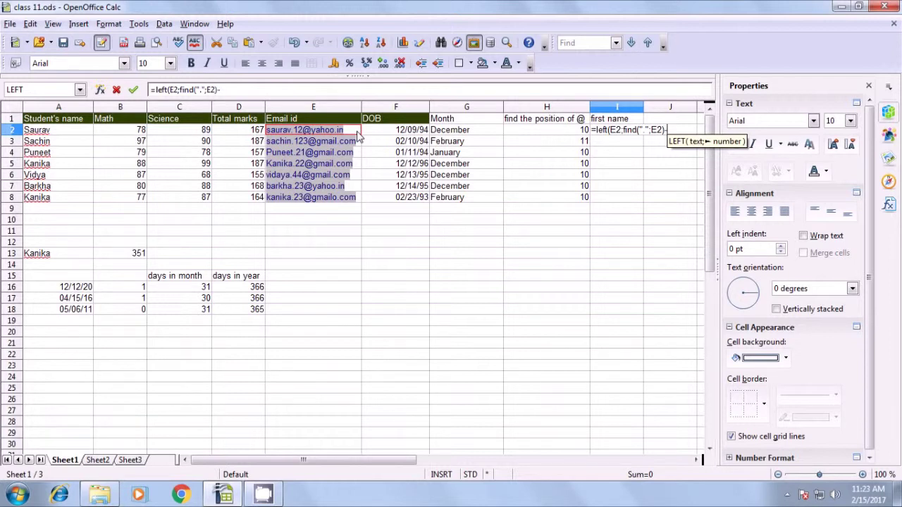
text(1)
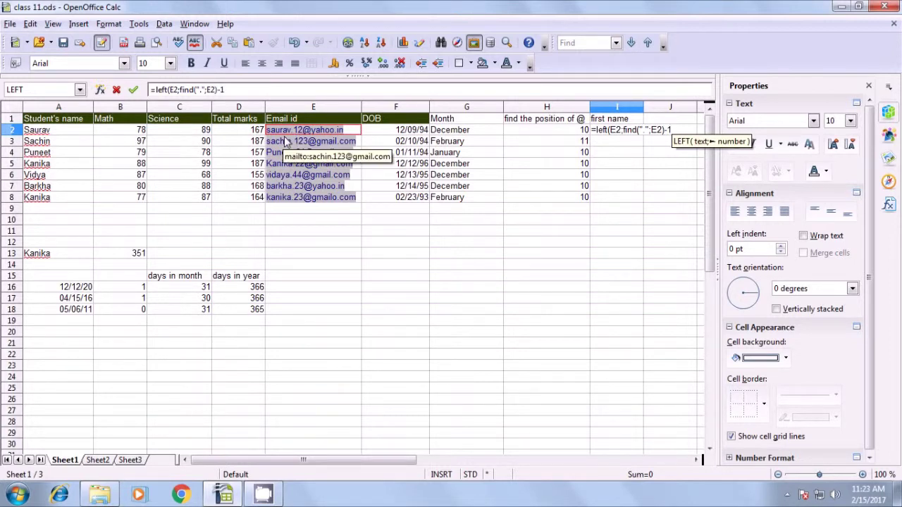
text())
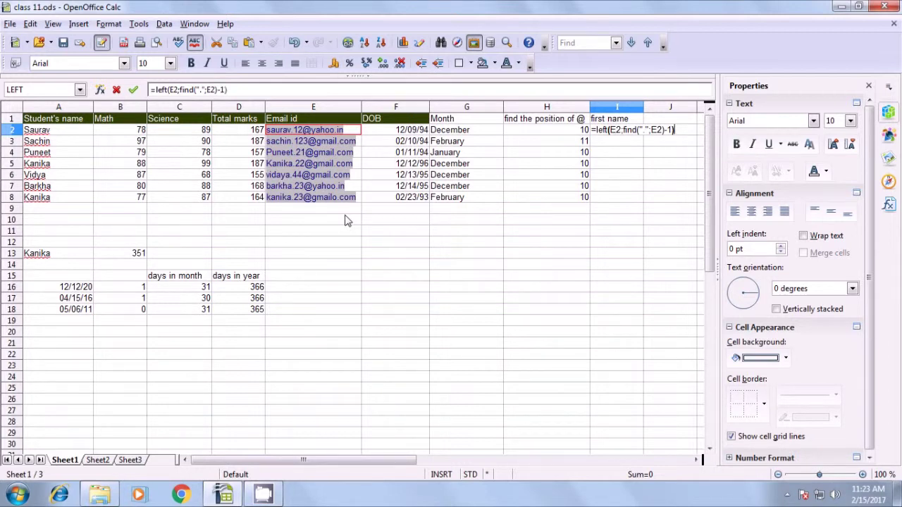
key(Return)
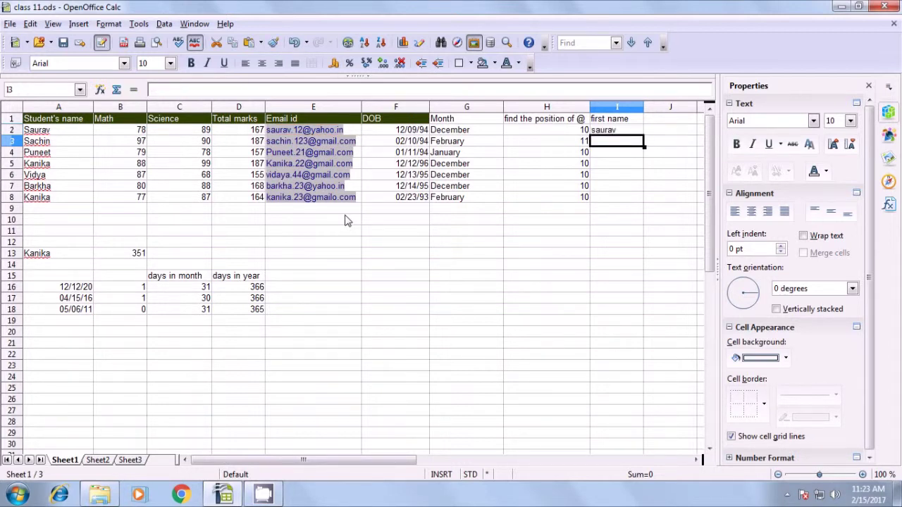
- Copy the first-name formula down to I8 and check each copied row
click(608, 134)
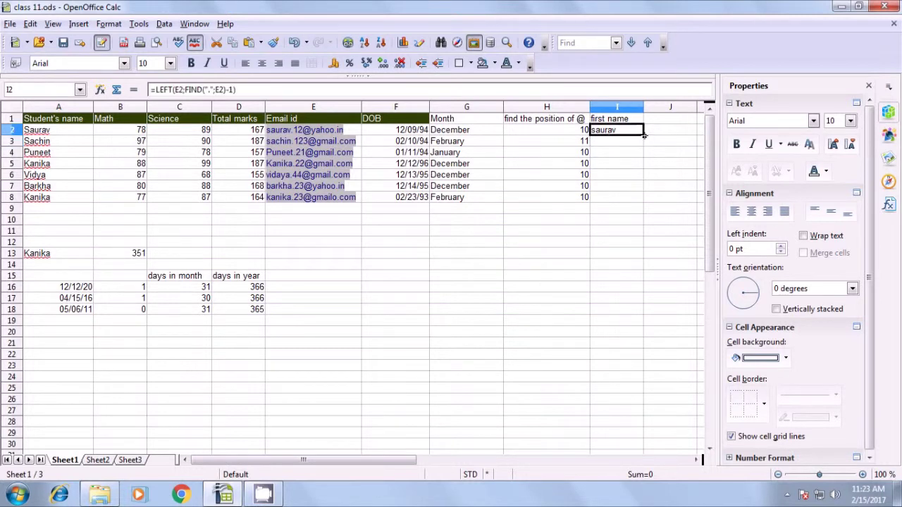
drag(643, 136, 641, 201)
click(626, 223)
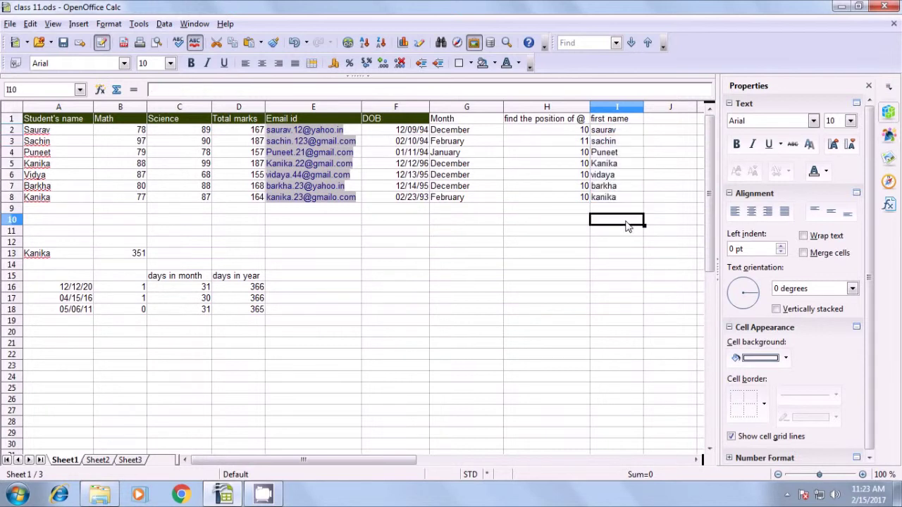
click(614, 133)
click(615, 143)
click(614, 153)
click(614, 163)
click(613, 175)
click(611, 186)
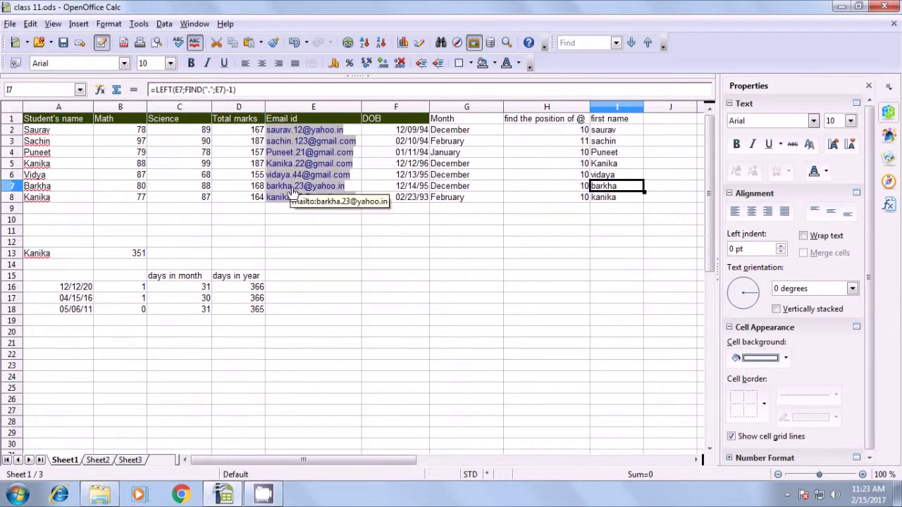
click(589, 234)
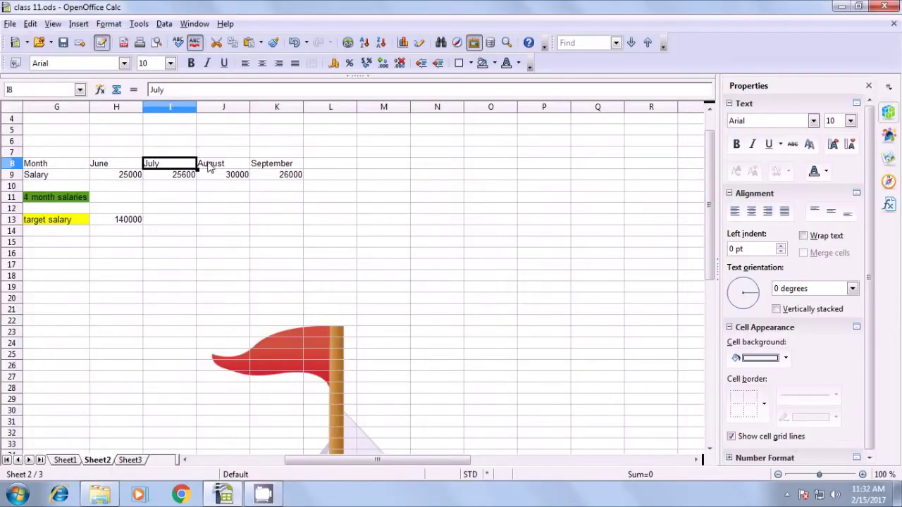
- Advance past the watch-the-video tip slide
key(Right)
key(Right)
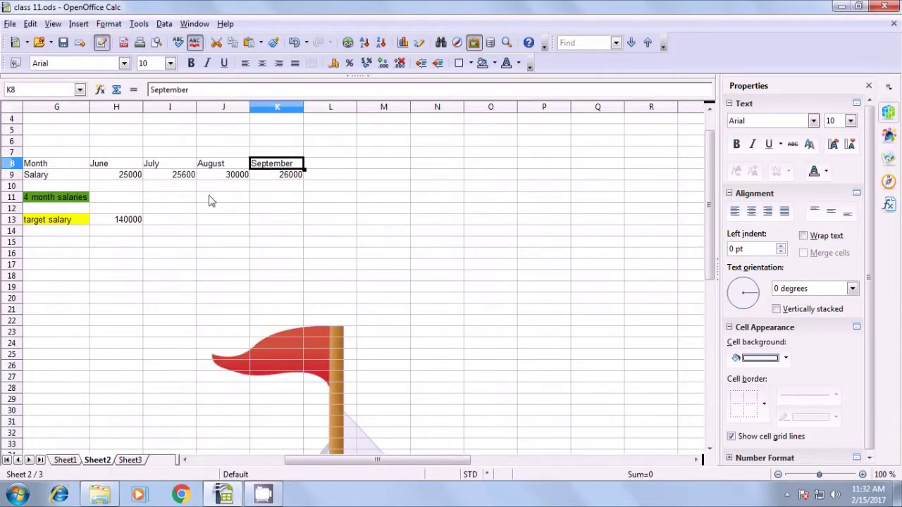
click(53, 177)
click(113, 176)
click(203, 178)
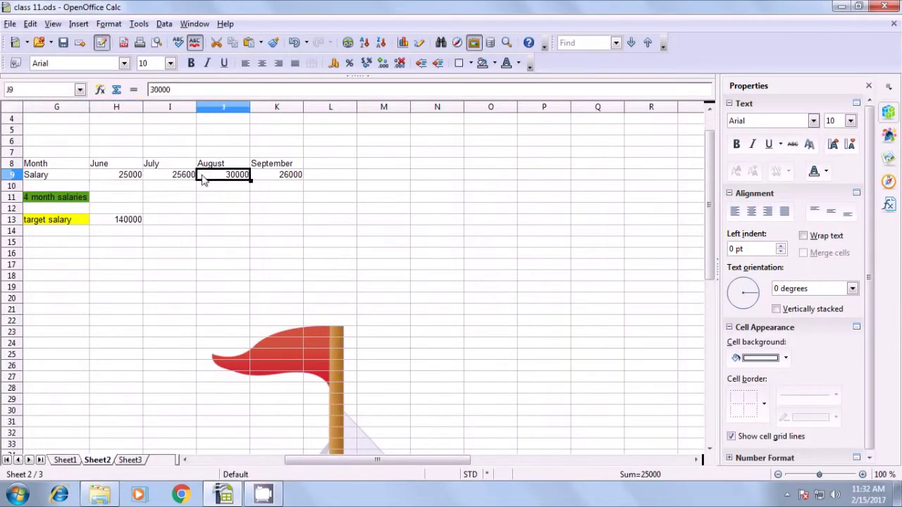
click(275, 177)
click(180, 185)
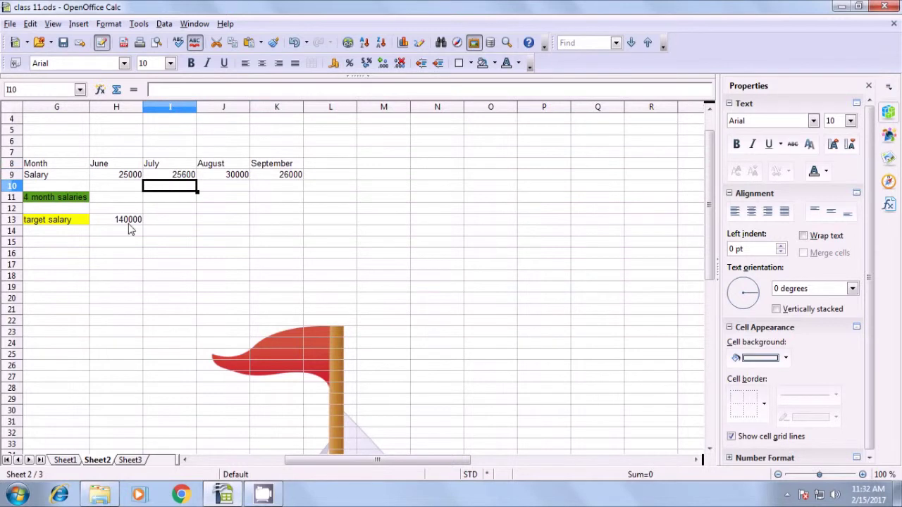
click(41, 205)
click(114, 203)
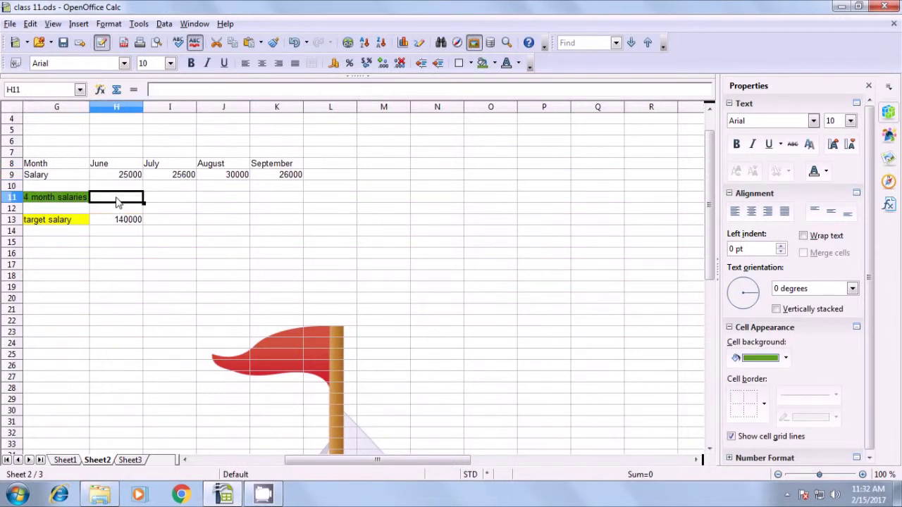
click(87, 221)
click(121, 221)
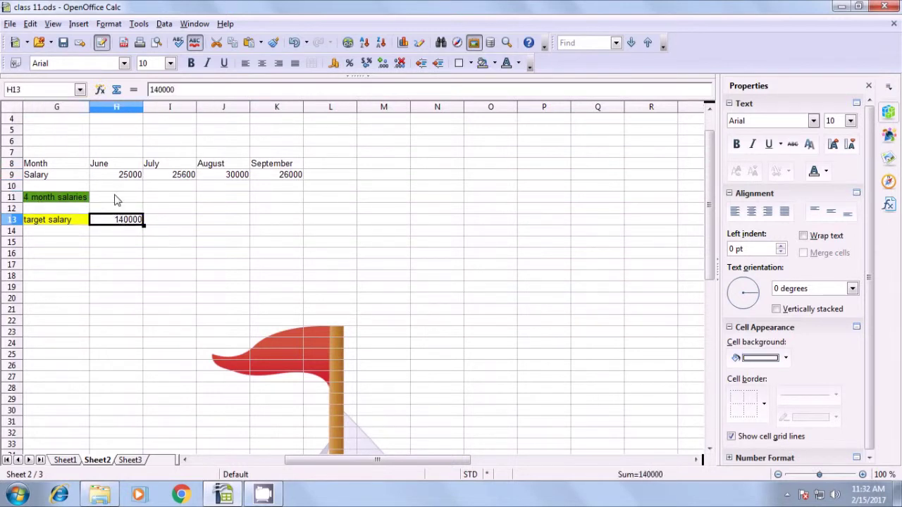
click(117, 200)
text(=sum)
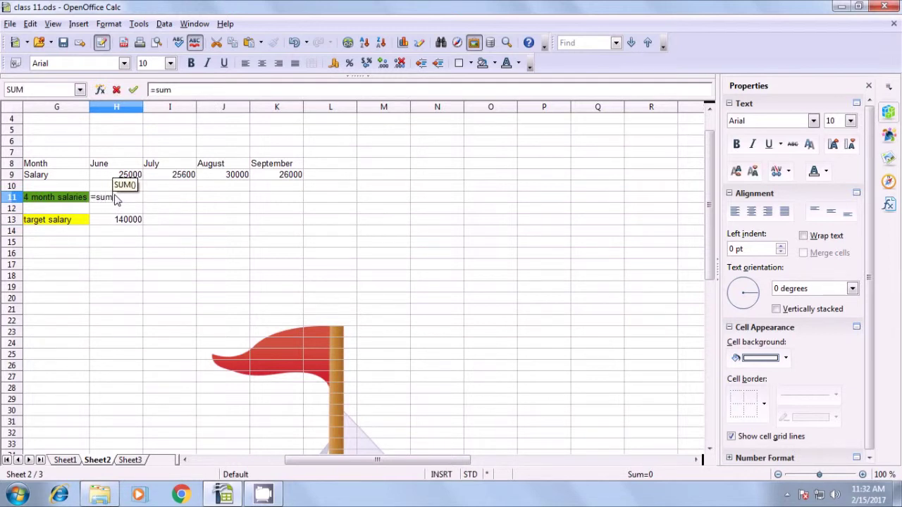
text(()
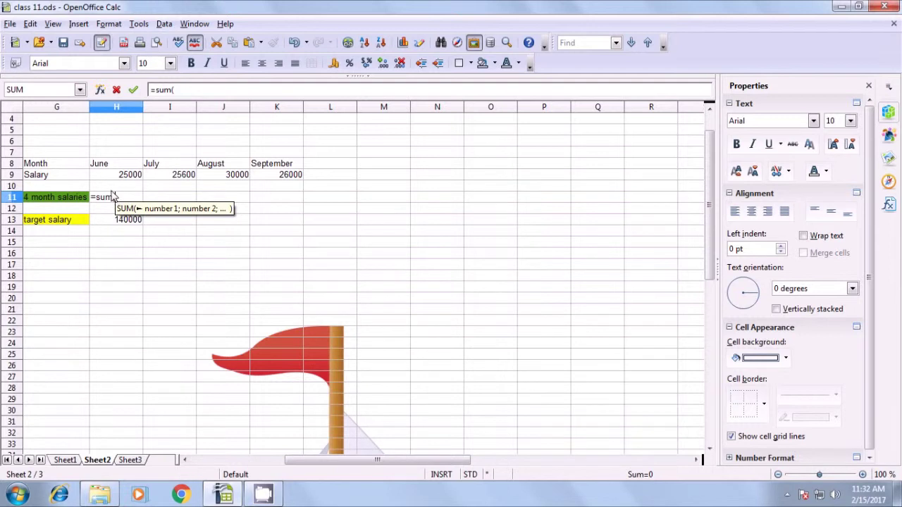
drag(118, 175, 277, 178)
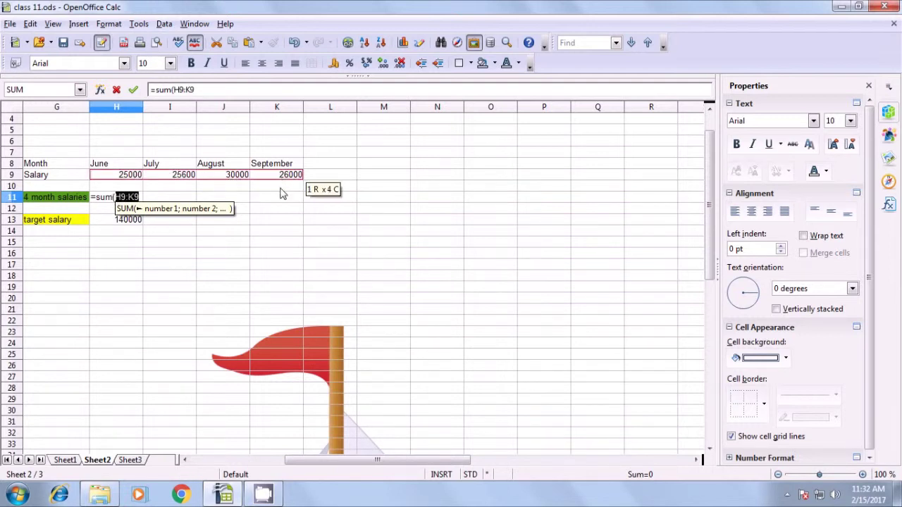
text())
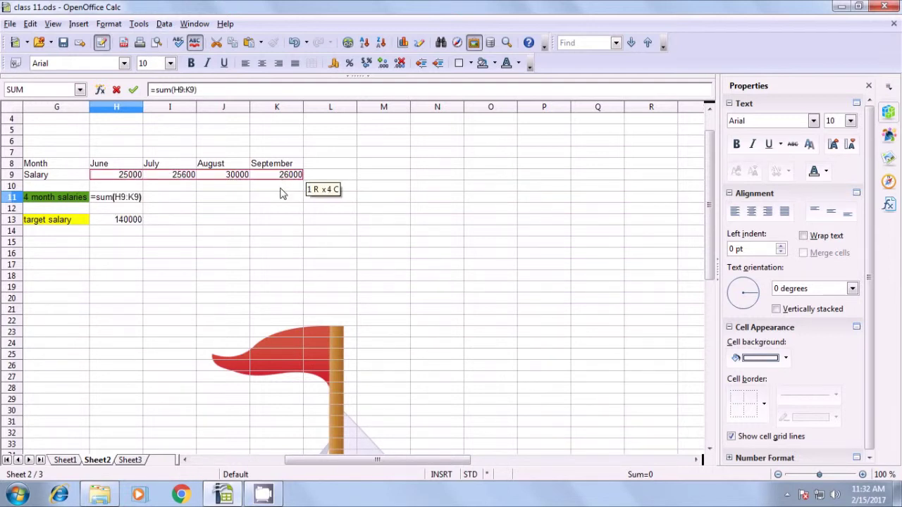
key(Return)
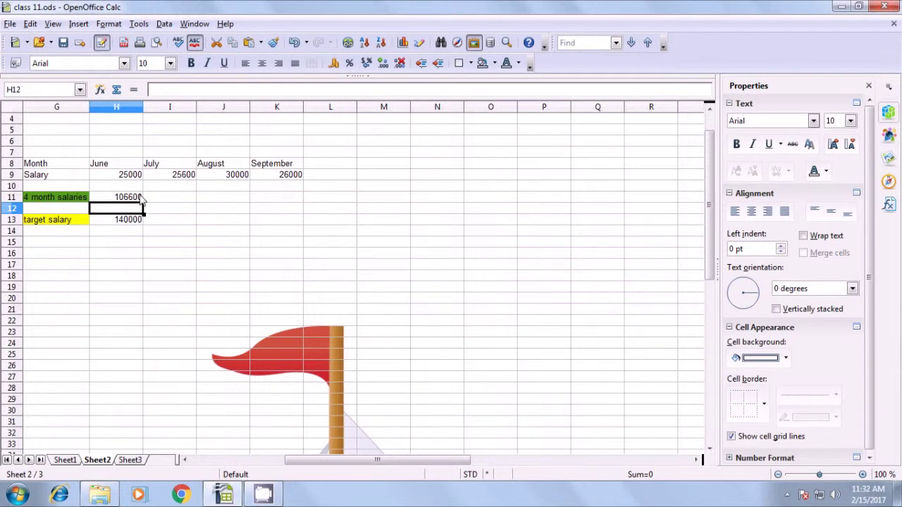
click(120, 200)
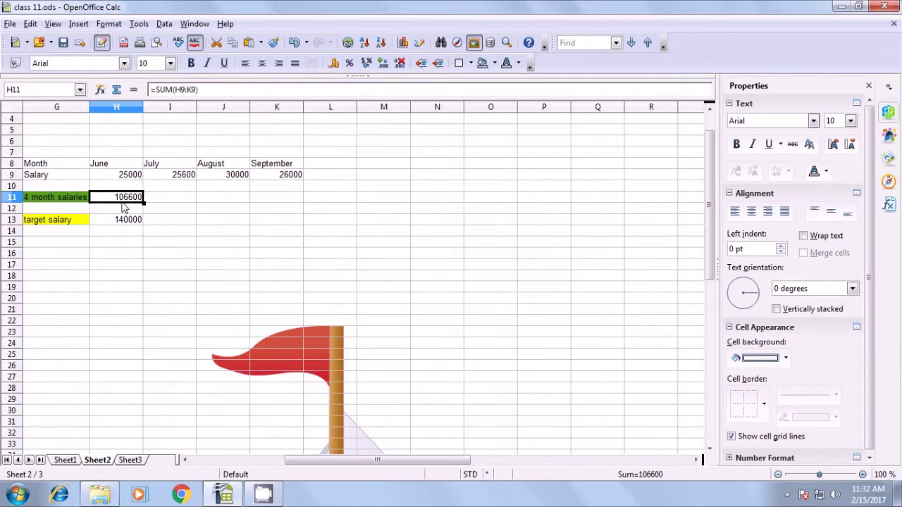
click(123, 224)
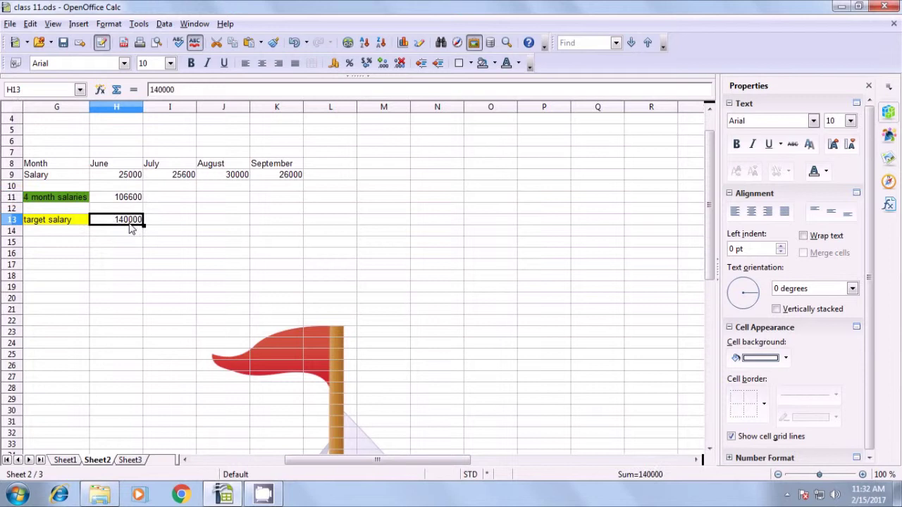
click(124, 200)
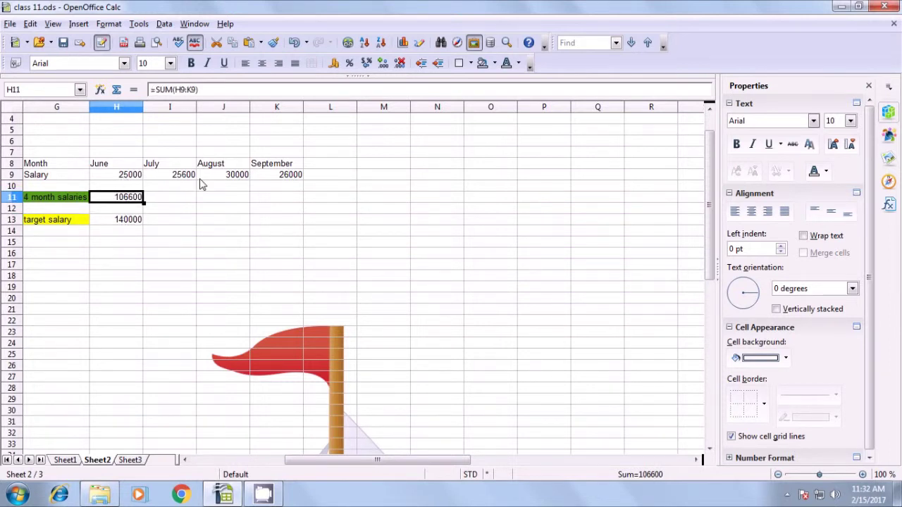
click(120, 224)
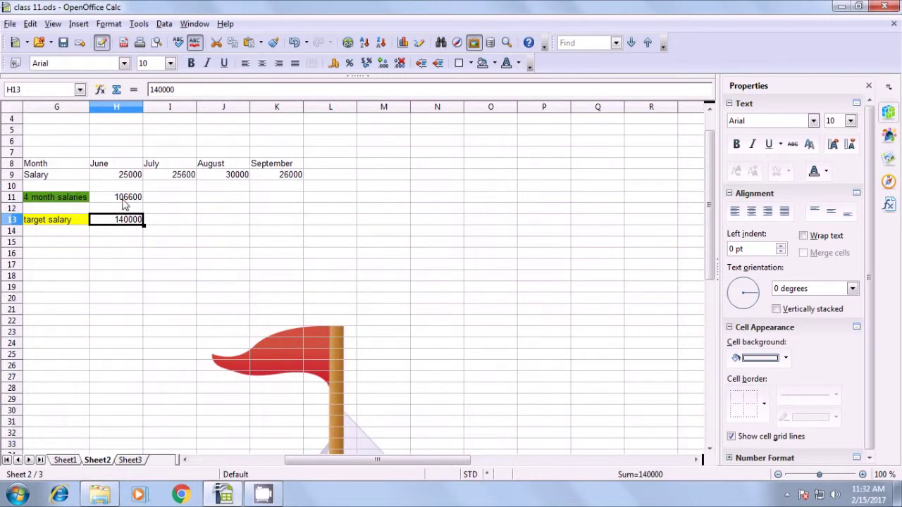
click(126, 199)
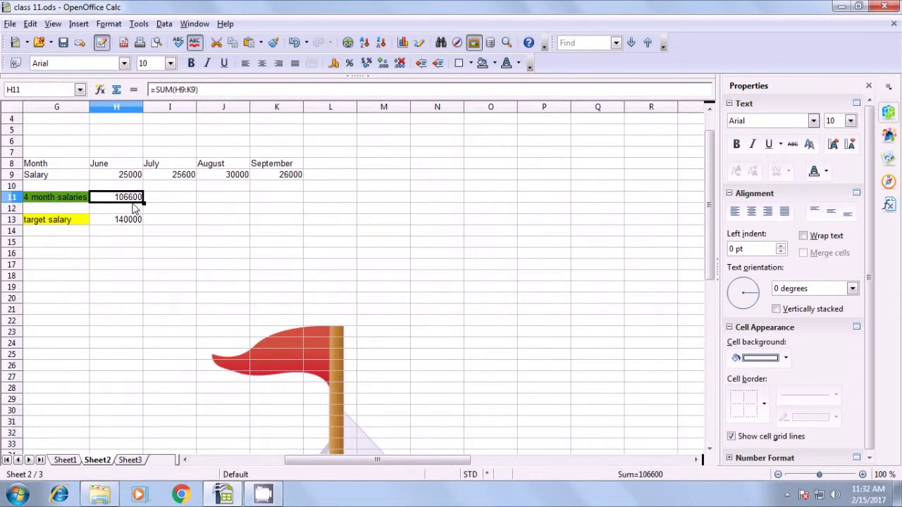
- Use Solver to make H11 equal 140000 by changing H9:I9, keeping the result
click(134, 26)
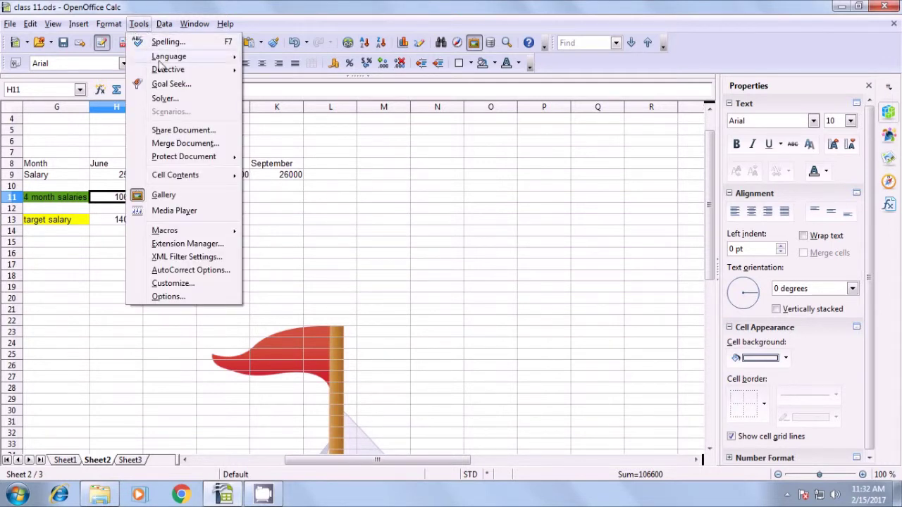
click(164, 99)
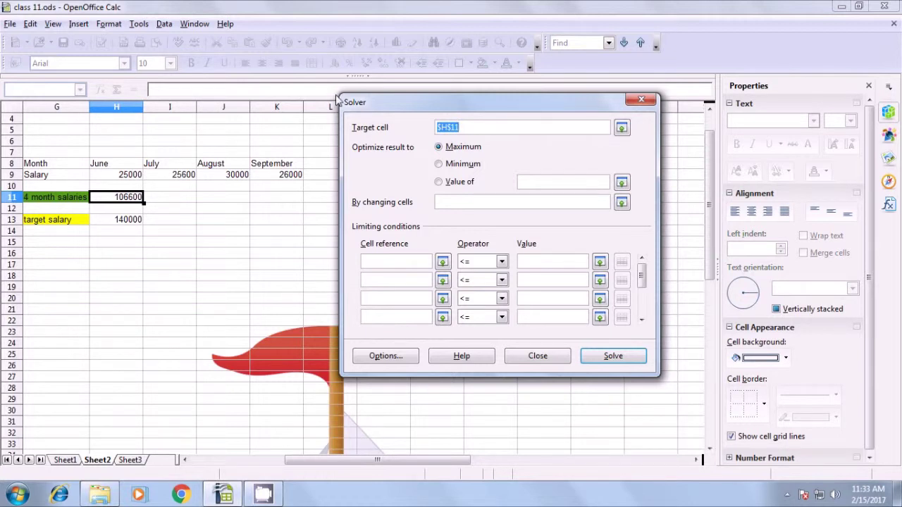
click(438, 183)
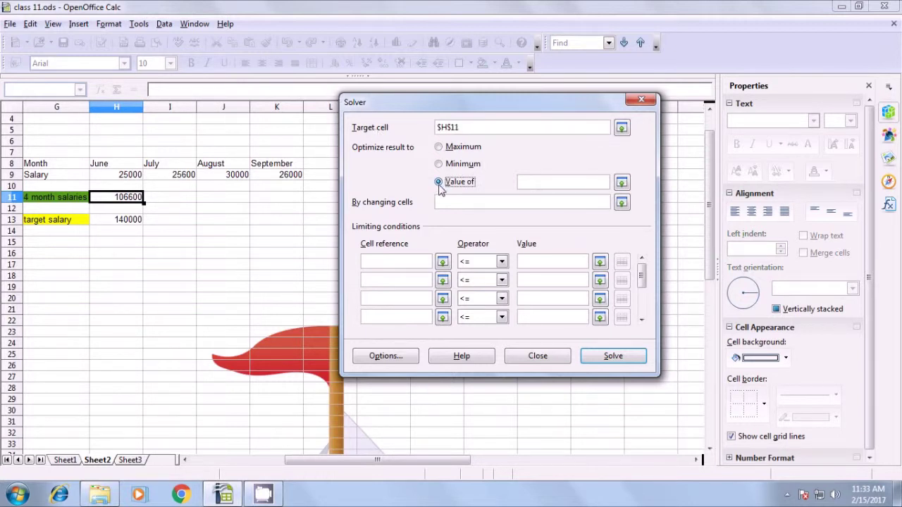
click(525, 182)
text(140000)
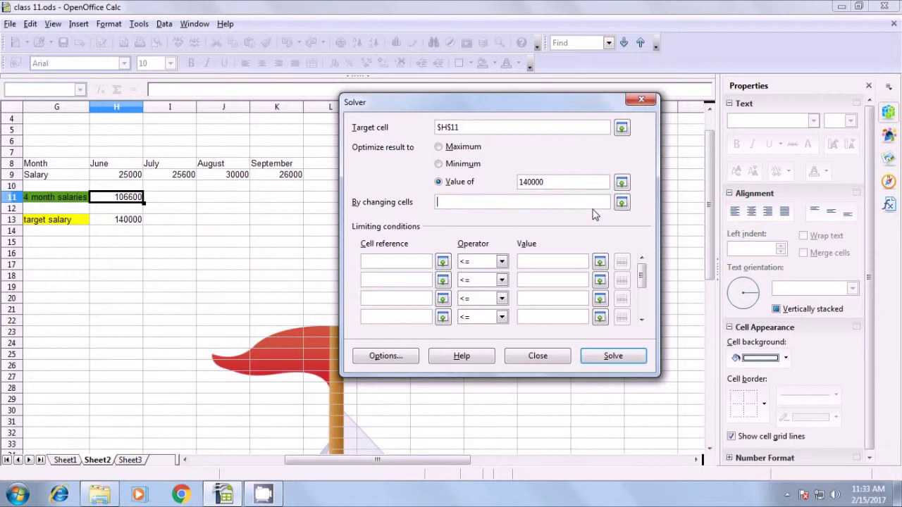
drag(117, 179, 188, 181)
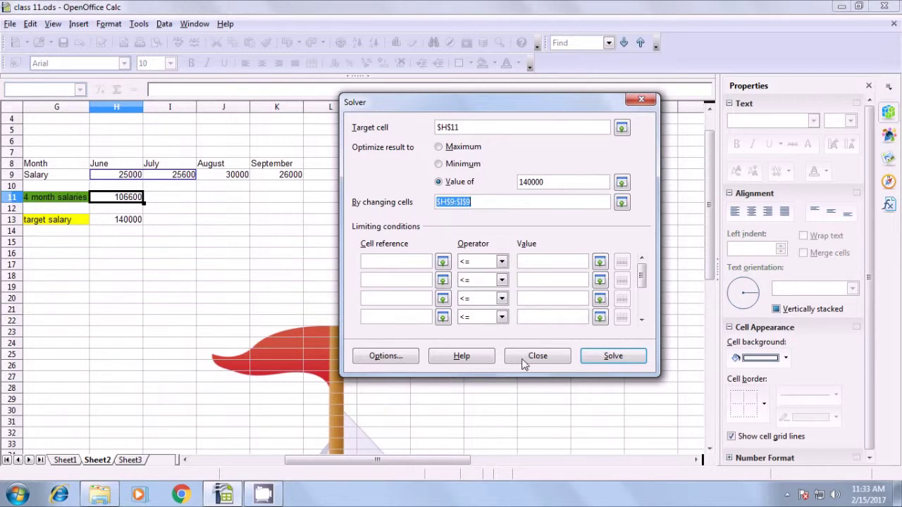
click(612, 357)
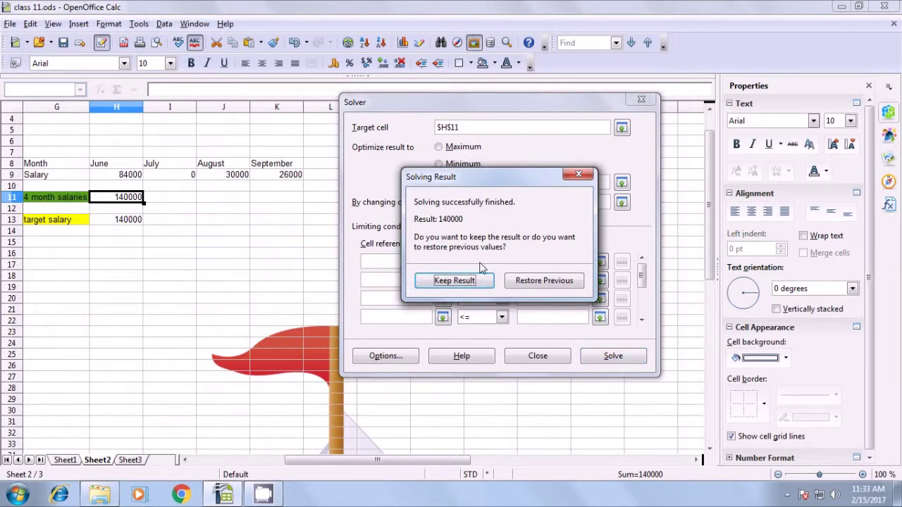
click(447, 282)
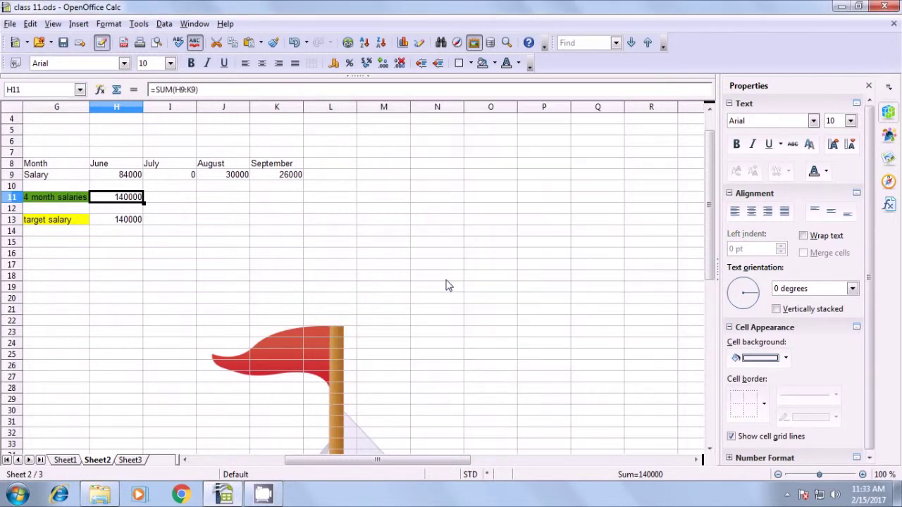
click(211, 267)
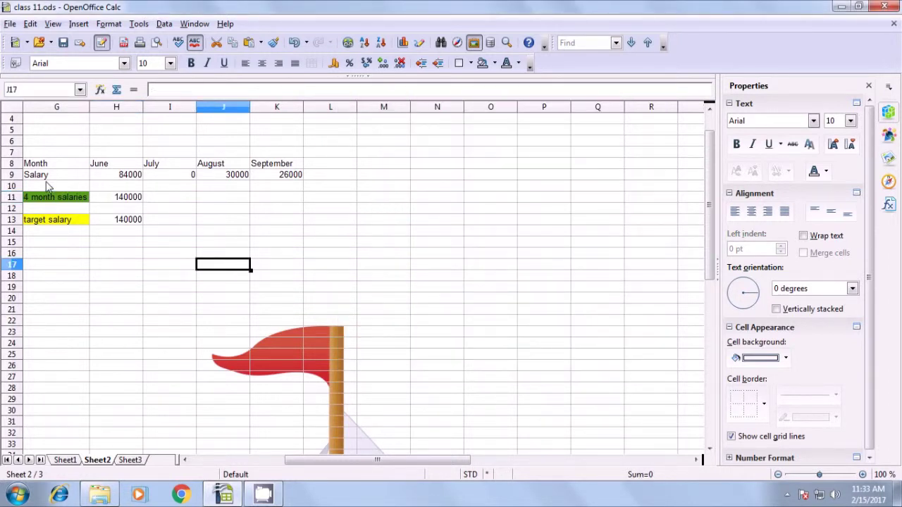
click(48, 186)
click(132, 176)
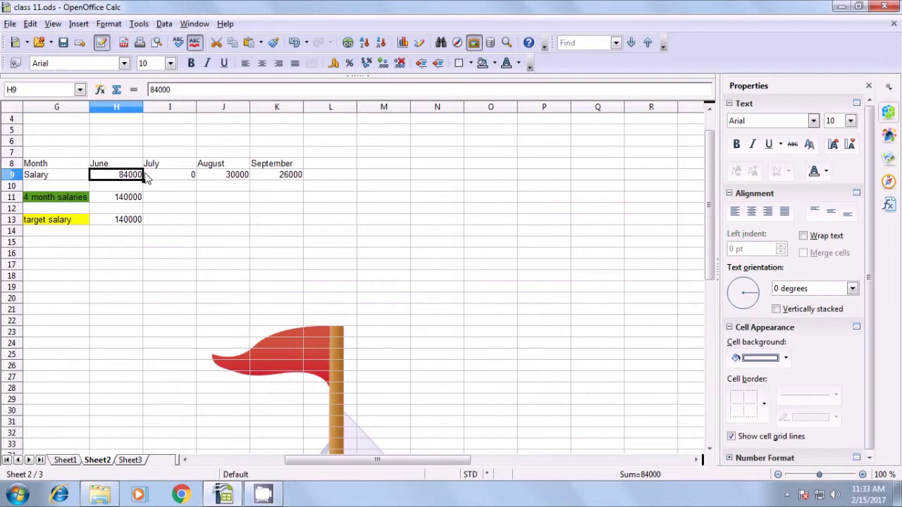
click(179, 177)
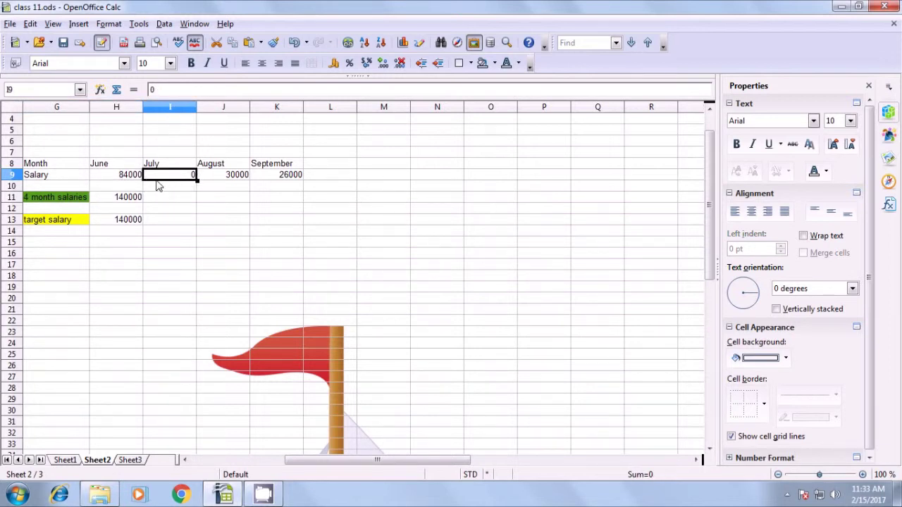
click(118, 200)
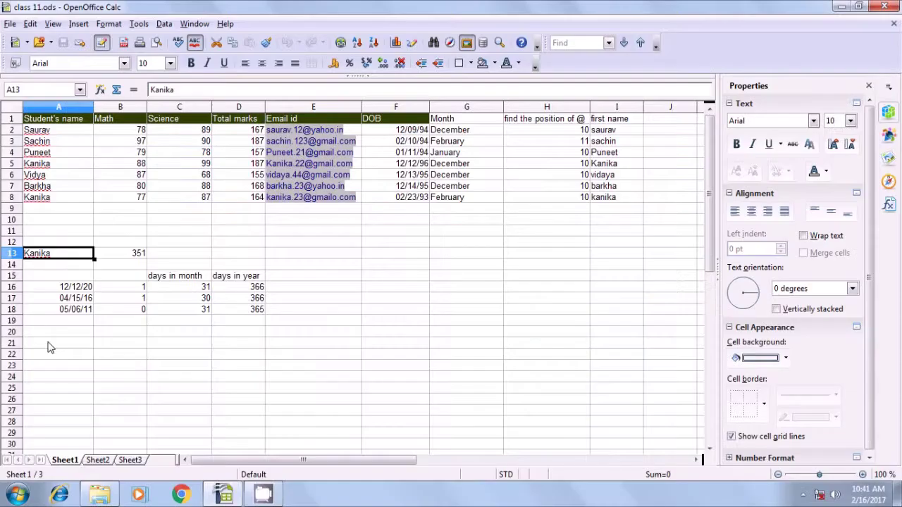
- Enter =COUNTIF(A2:A8;A13) in A21, counting Kanika's 2 appearances in the names
click(48, 345)
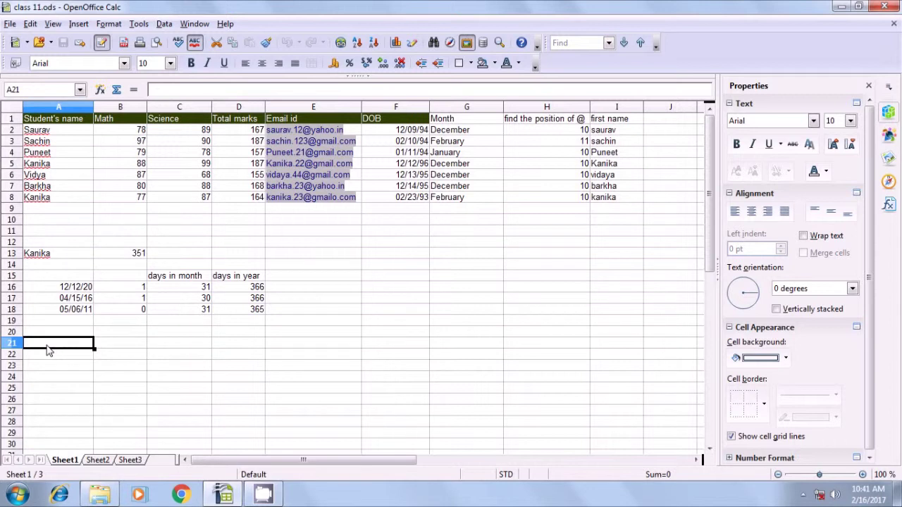
text(=)
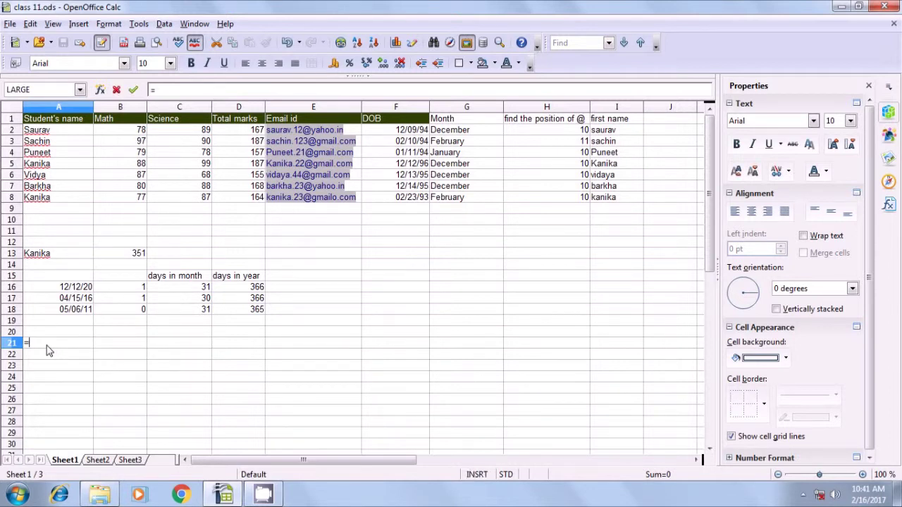
text(countif()
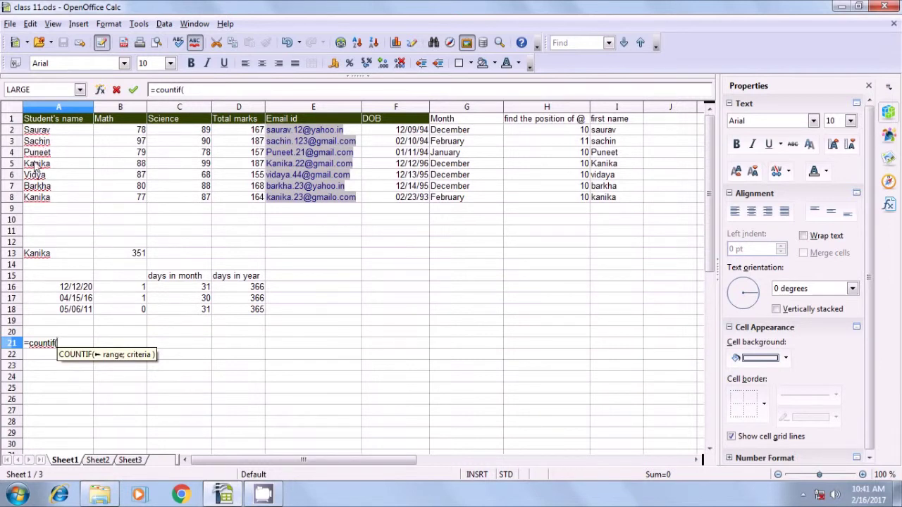
drag(39, 132, 46, 204)
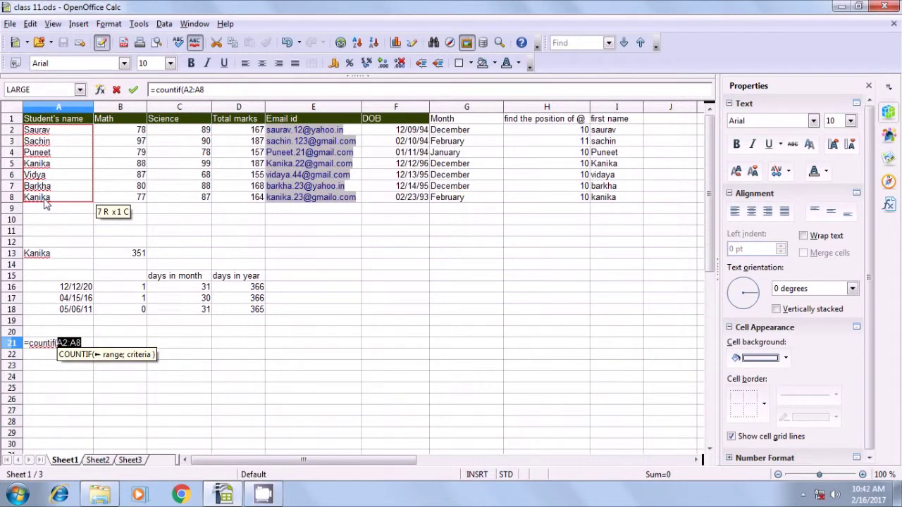
text(;)
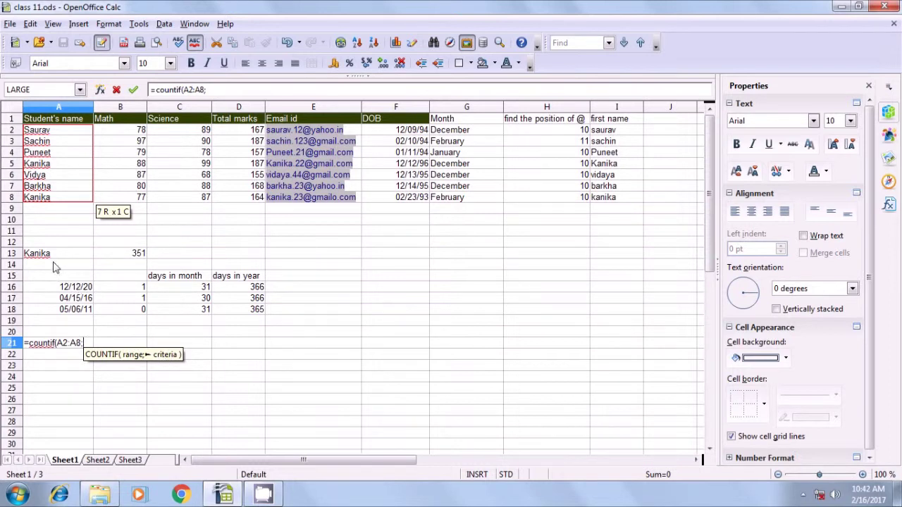
click(42, 257)
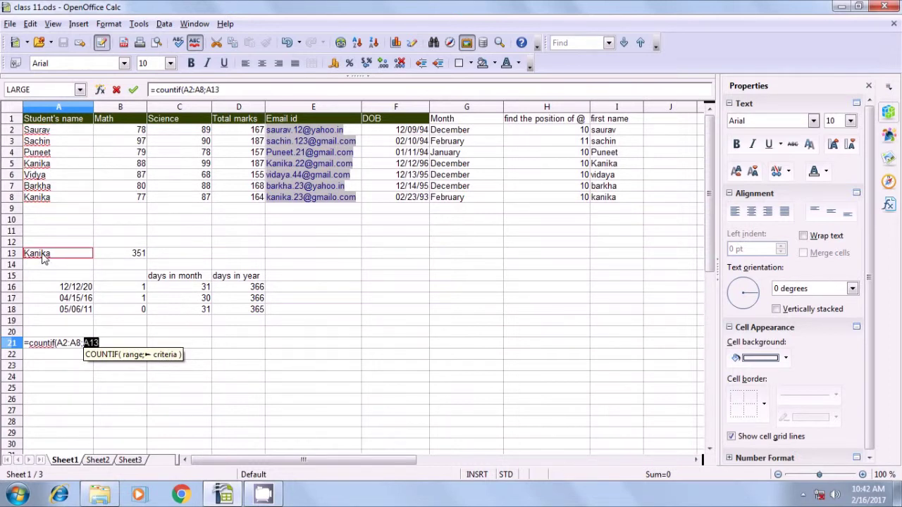
text())
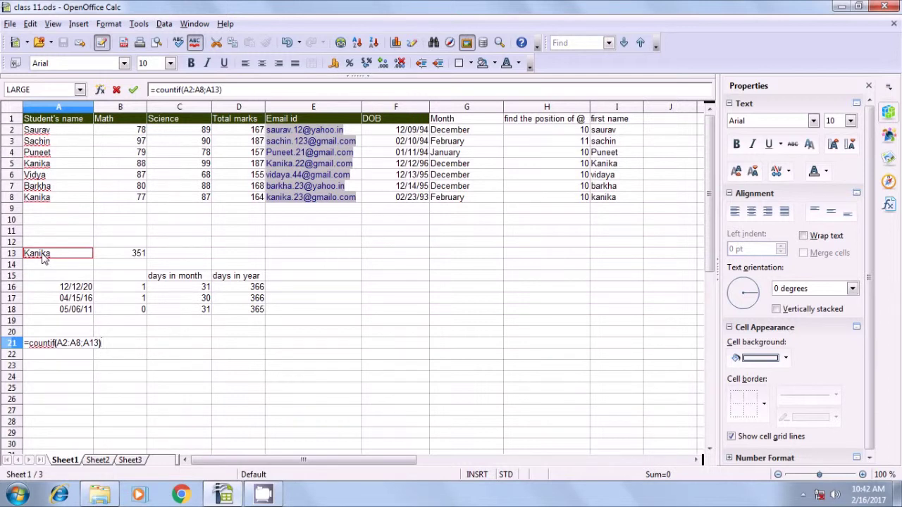
key(Return)
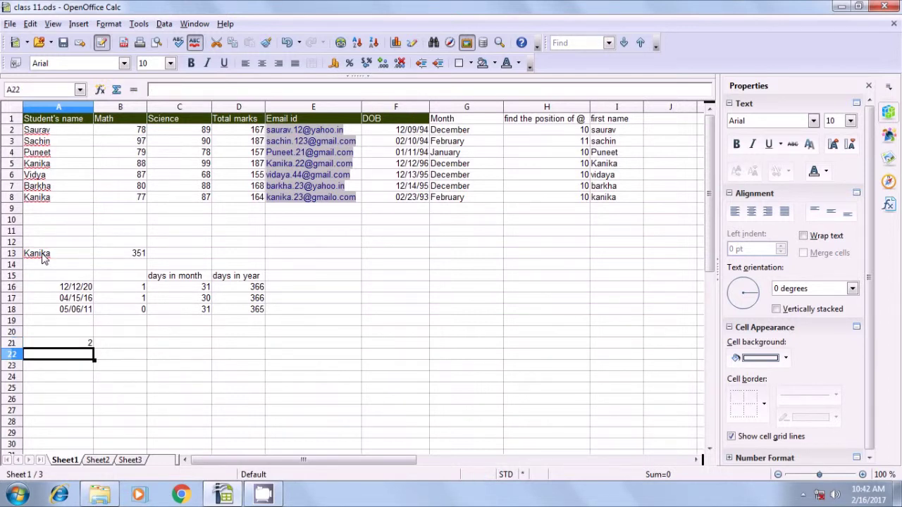
click(72, 346)
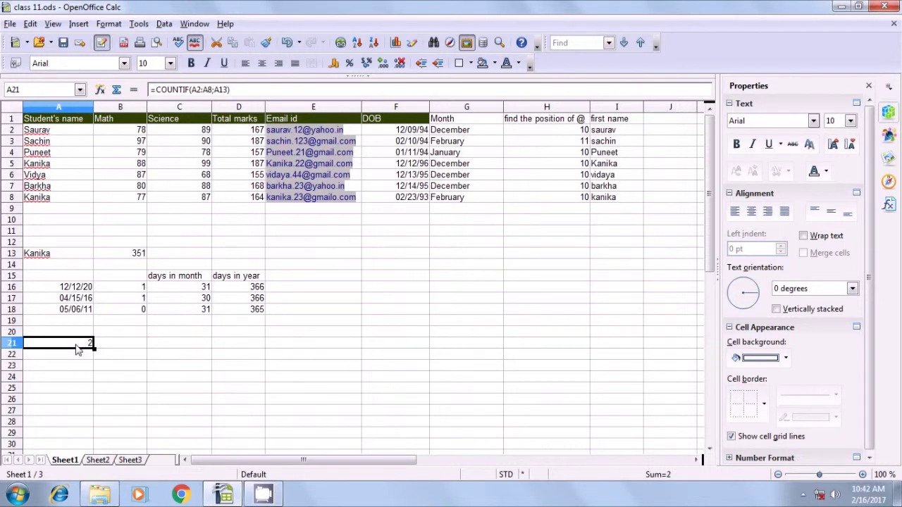
click(40, 167)
- Point out Kanika's second occurrence in the name list
click(42, 199)
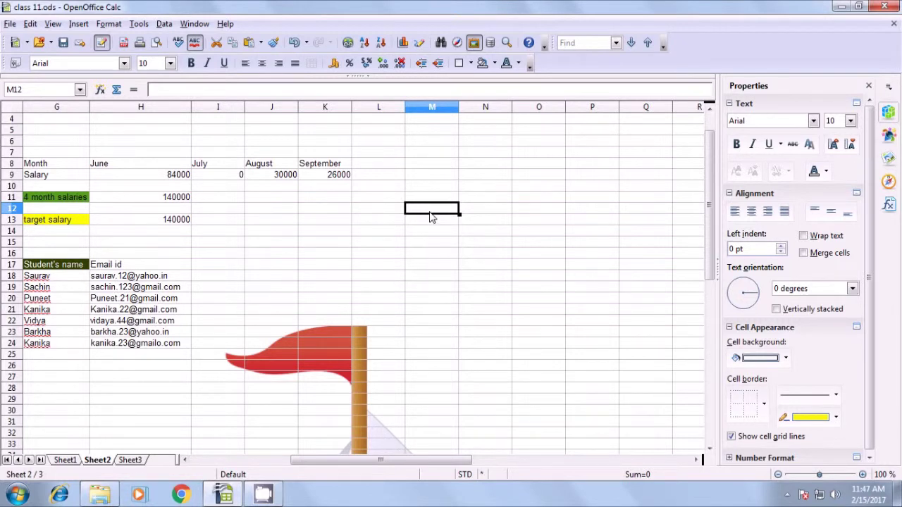
- Enter a Name heading with the names a through f below it
text(Nma)
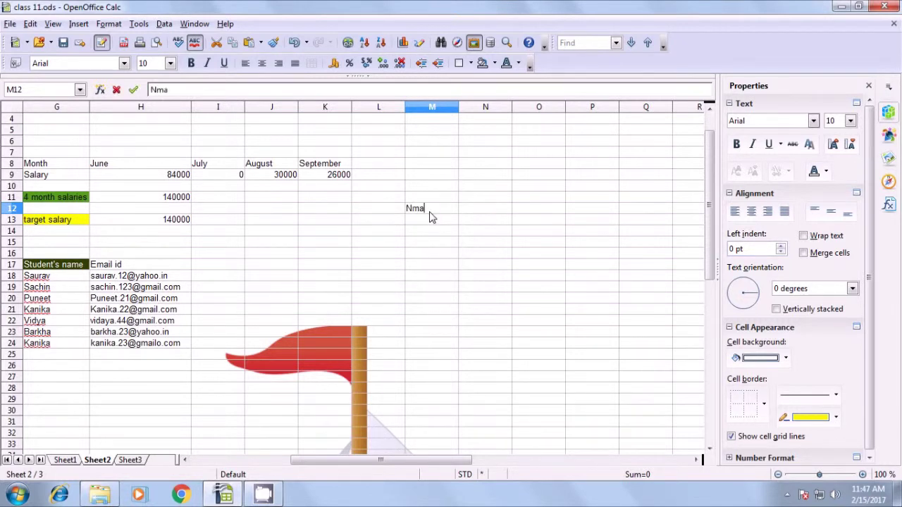
key(BackSpace)
key(BackSpace)
text(ame)
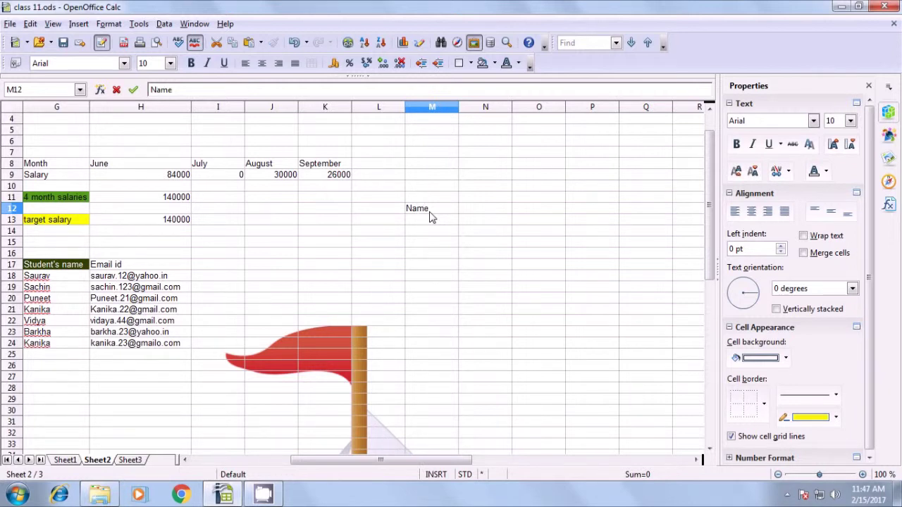
key(Return)
text(a)
key(Return)
text(b)
key(Return)
text(c)
key(Return)
text(d)
key(Return)
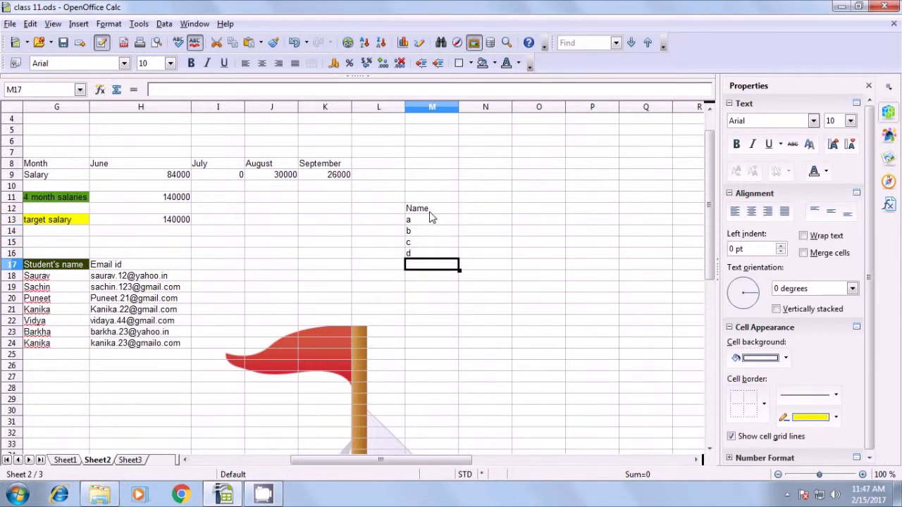
text(e)
key(Return)
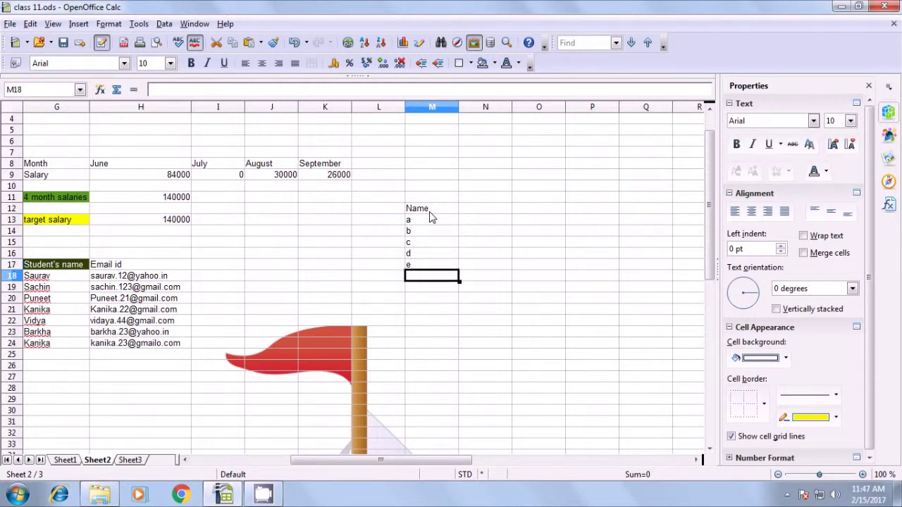
text(f)
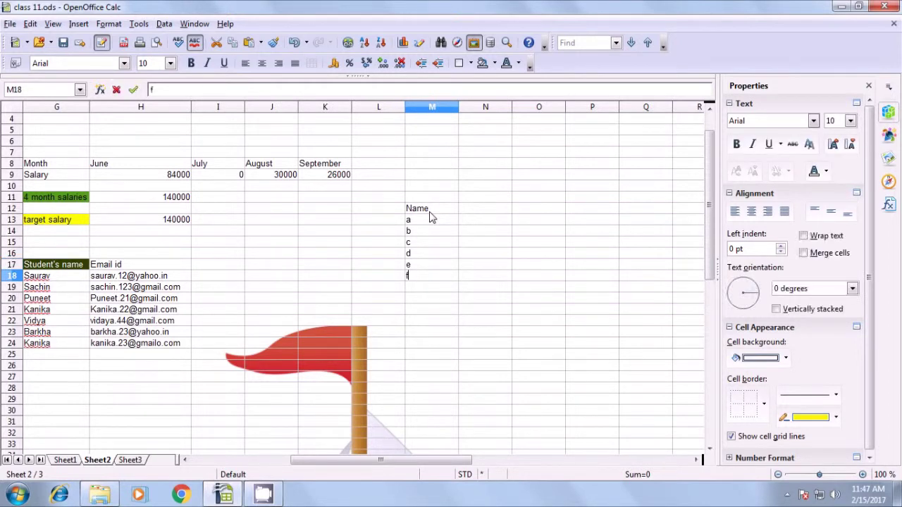
key(Up)
key(Up)
key(Up)
key(Up)
key(Up)
key(Up)
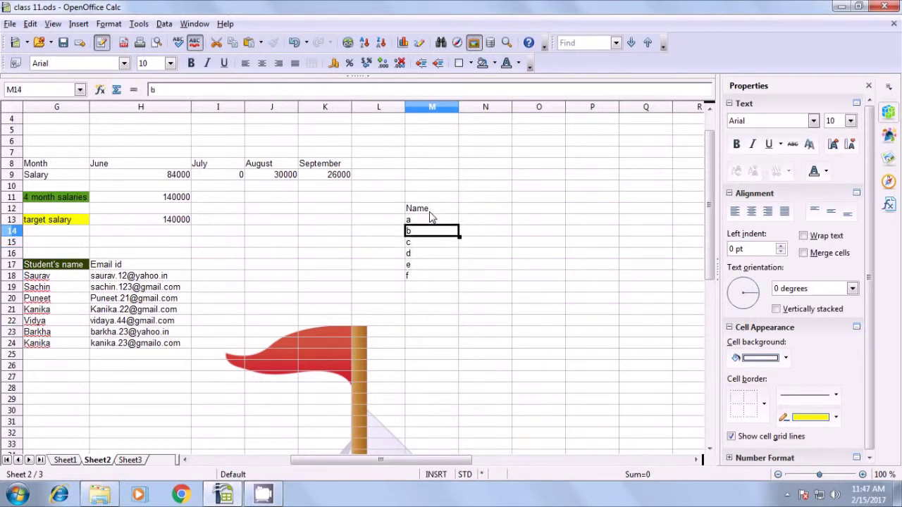
- Add a salary column with 56987, 89756, 90000, 69785, 88958 and 94785
key(Right)
text(sa)
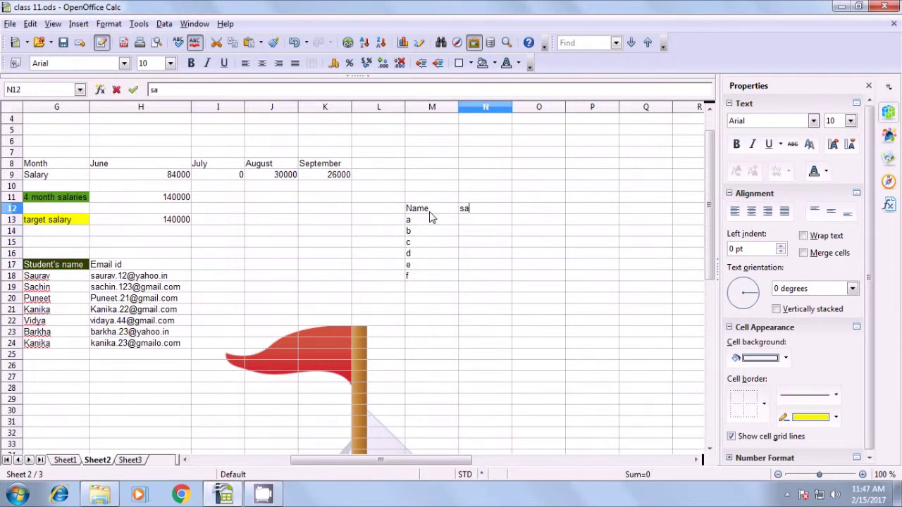
text(lary)
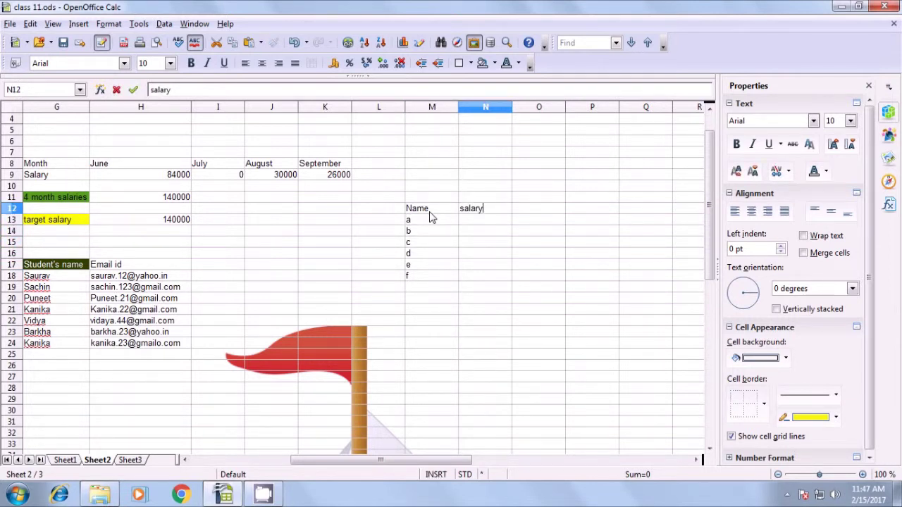
key(Return)
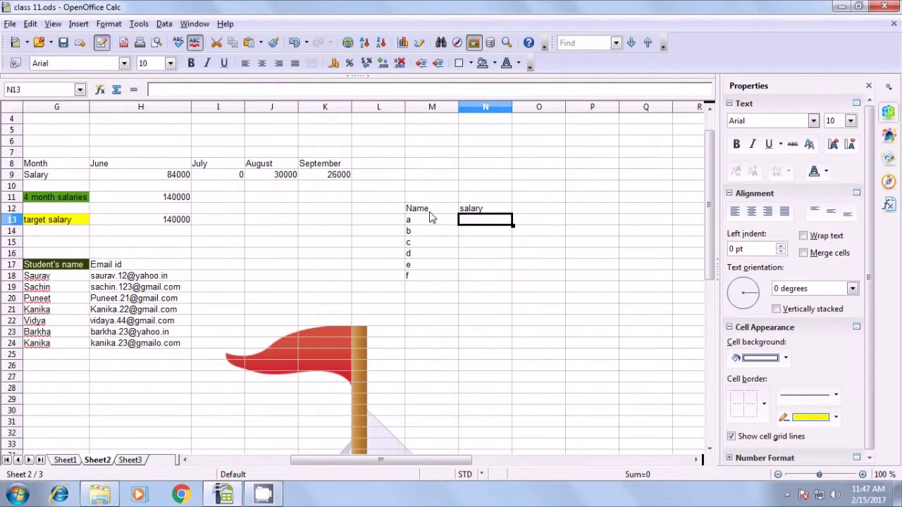
text(56987)
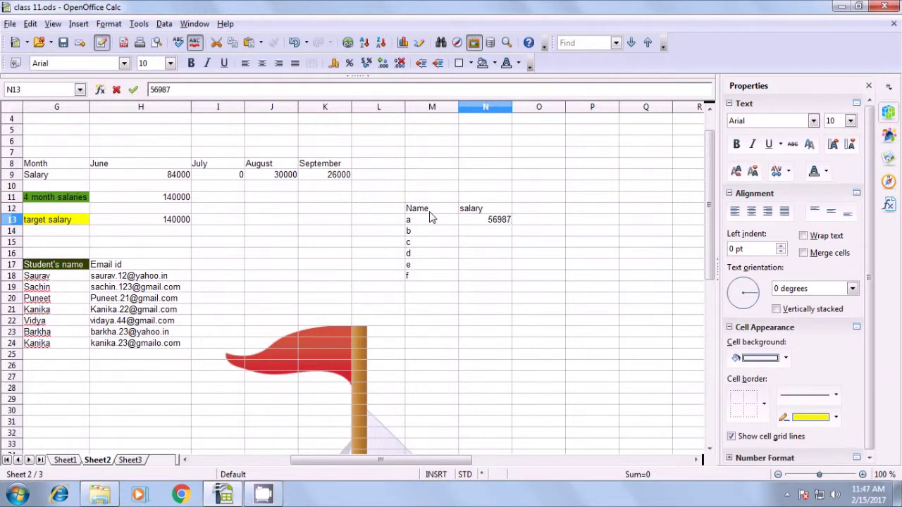
key(Return)
text(897)
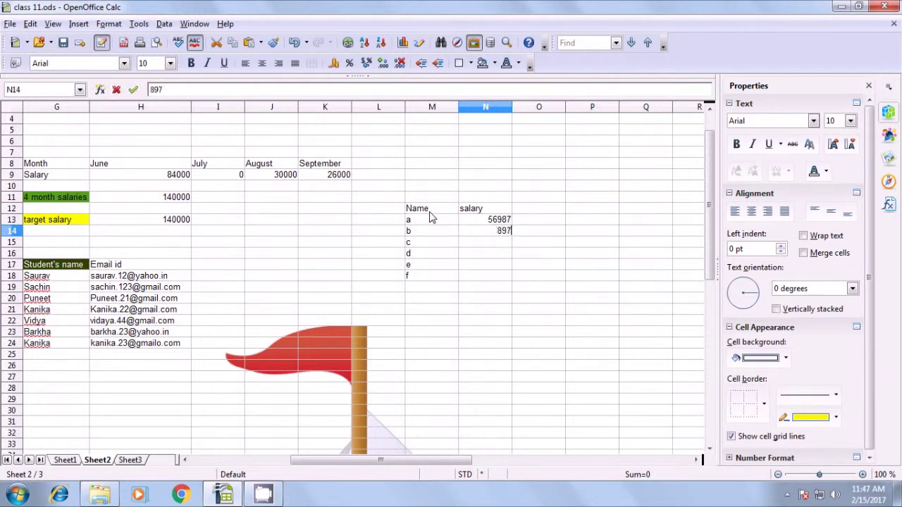
text(56)
key(Return)
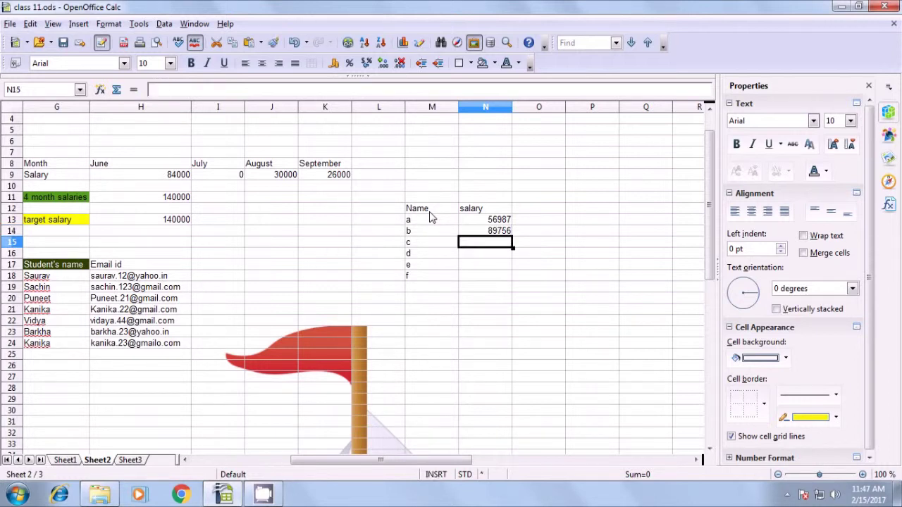
text(90000)
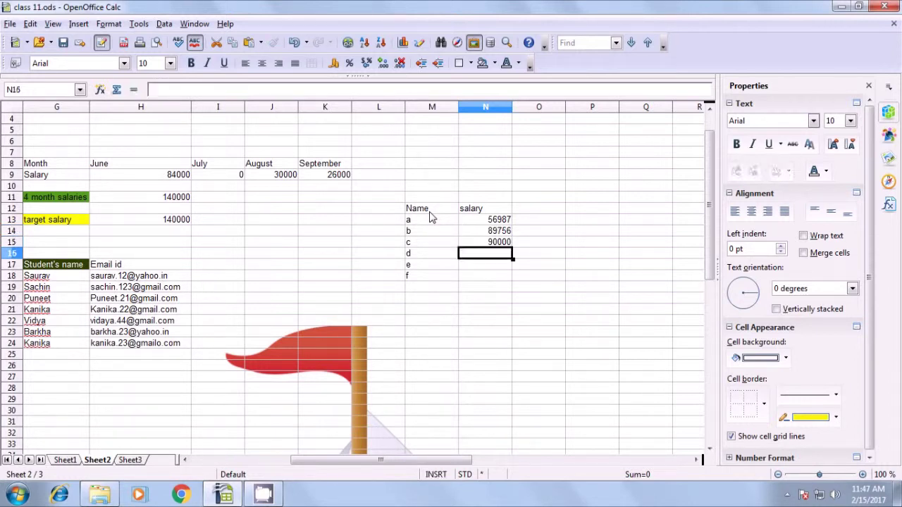
key(Return)
text(69785)
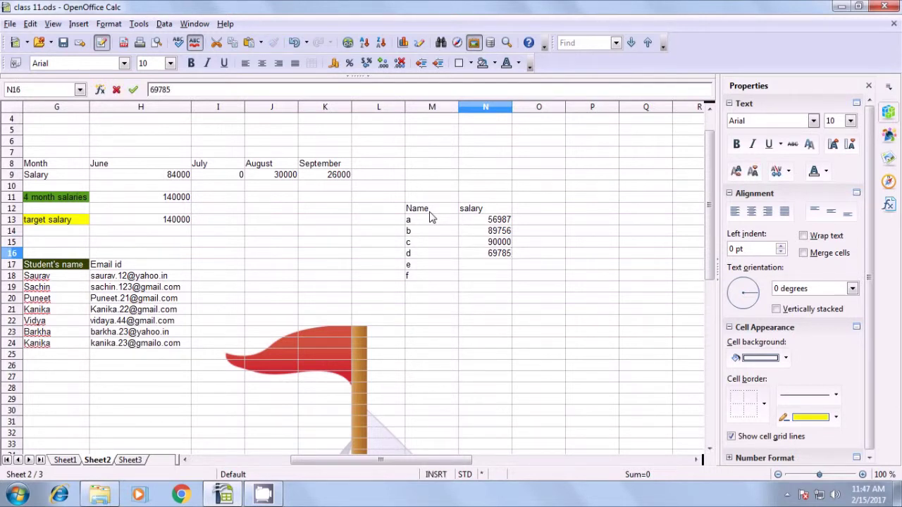
key(Return)
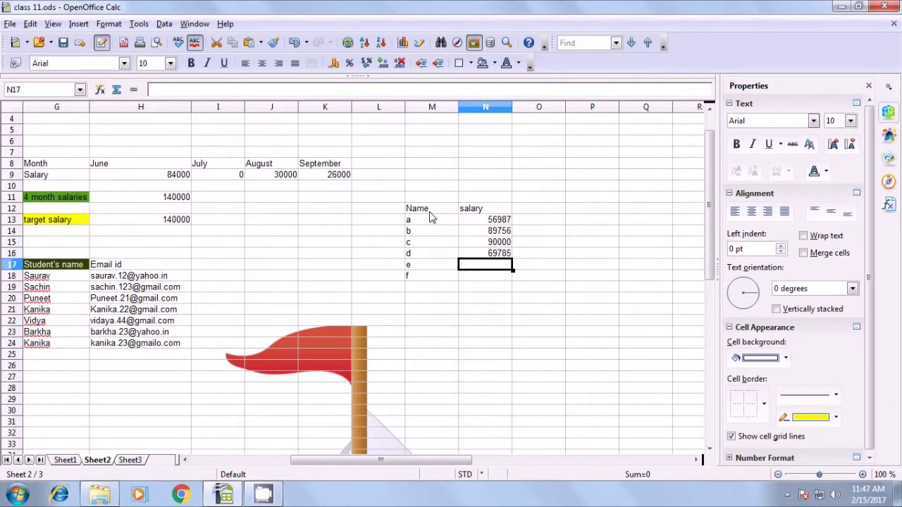
text(88)
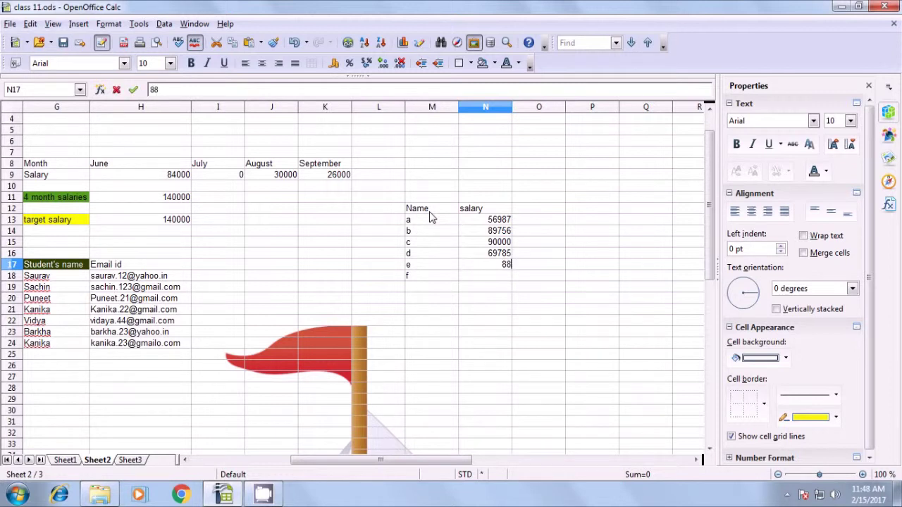
text(958)
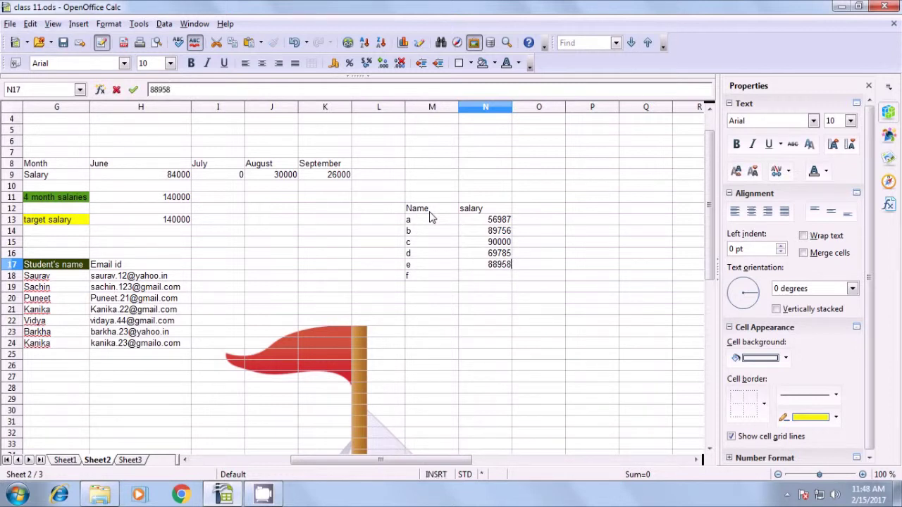
key(Return)
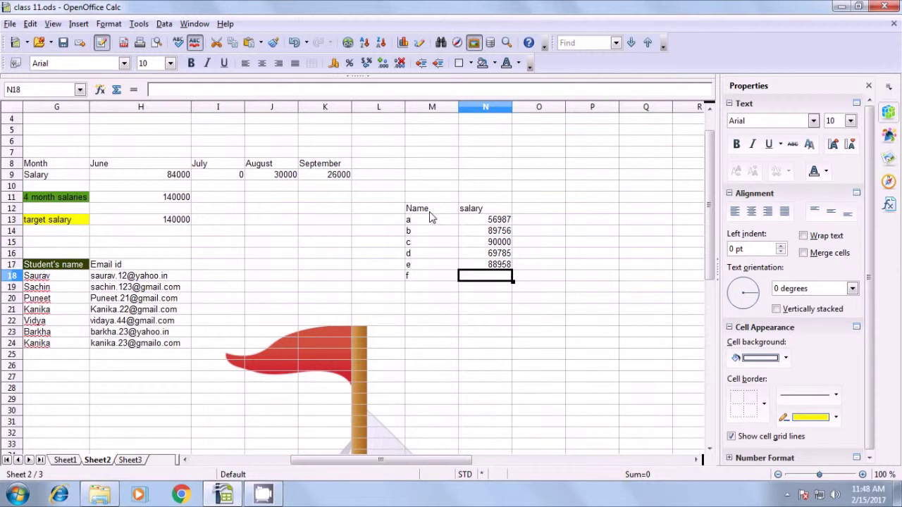
text(94)
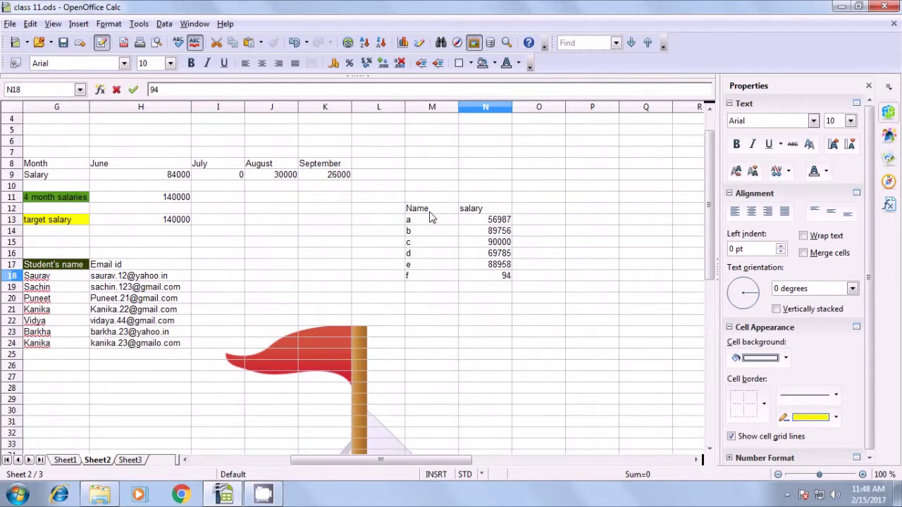
text(785)
key(Return)
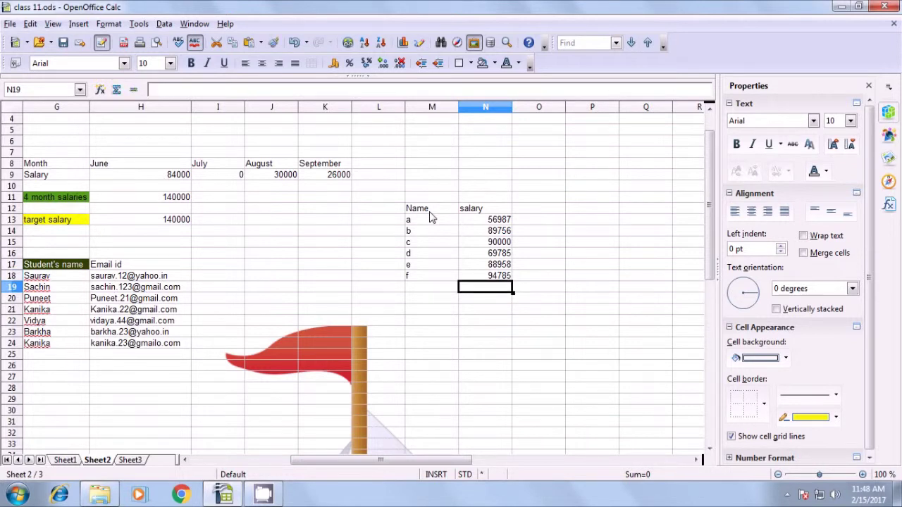
- Highlight the Name/salary table, then add Rank and salary headings in M21:N21
click(423, 379)
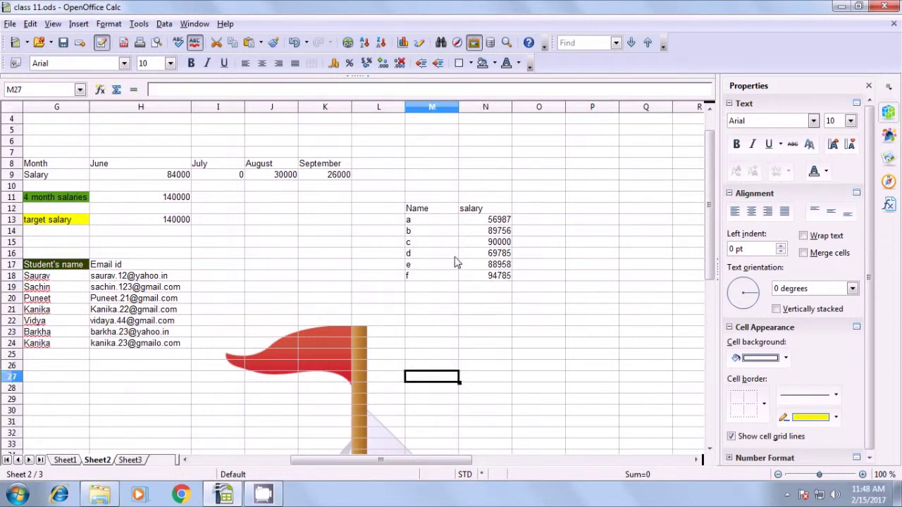
drag(411, 212, 415, 276)
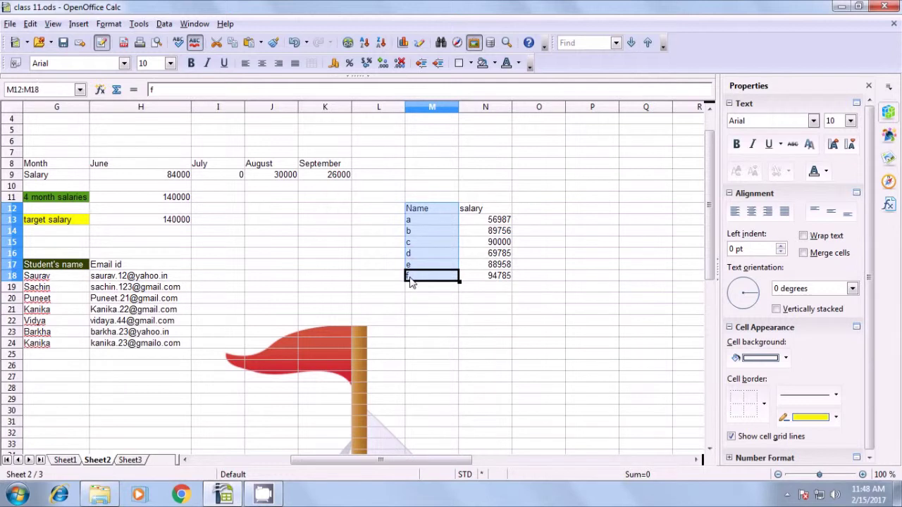
drag(485, 208, 490, 276)
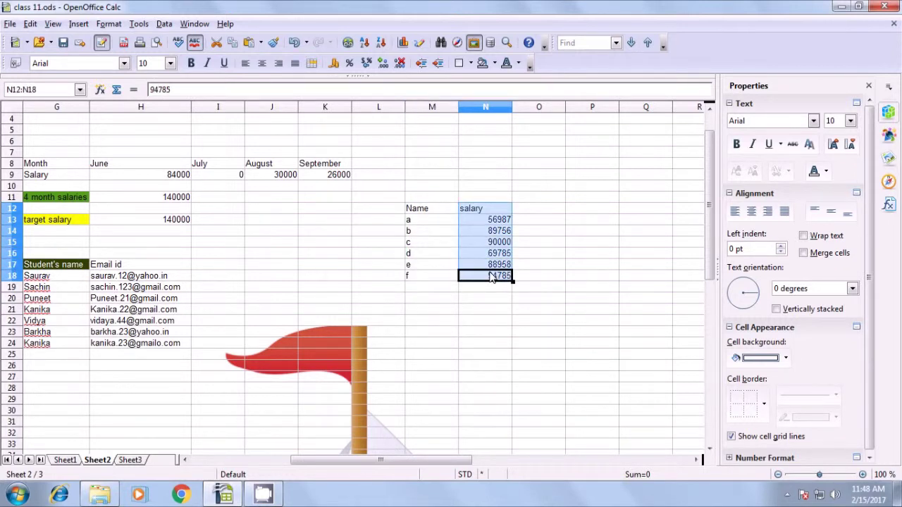
click(432, 317)
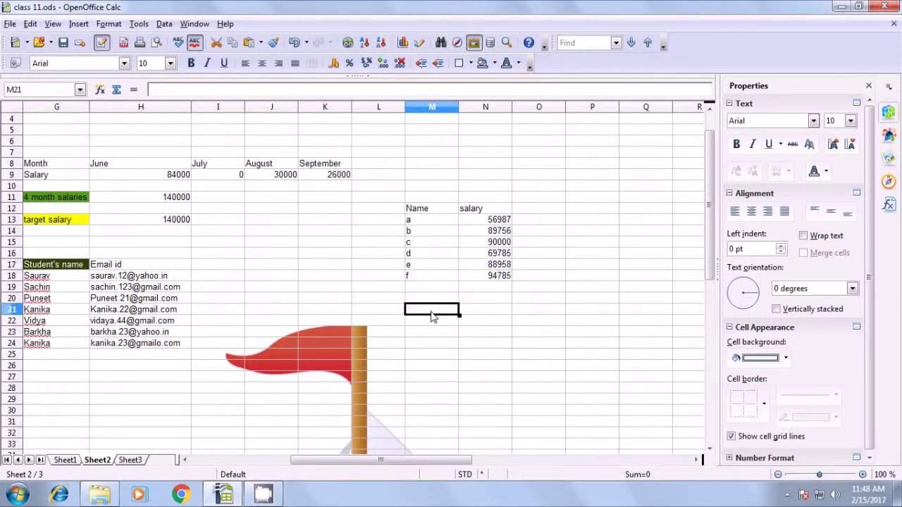
text(Rank)
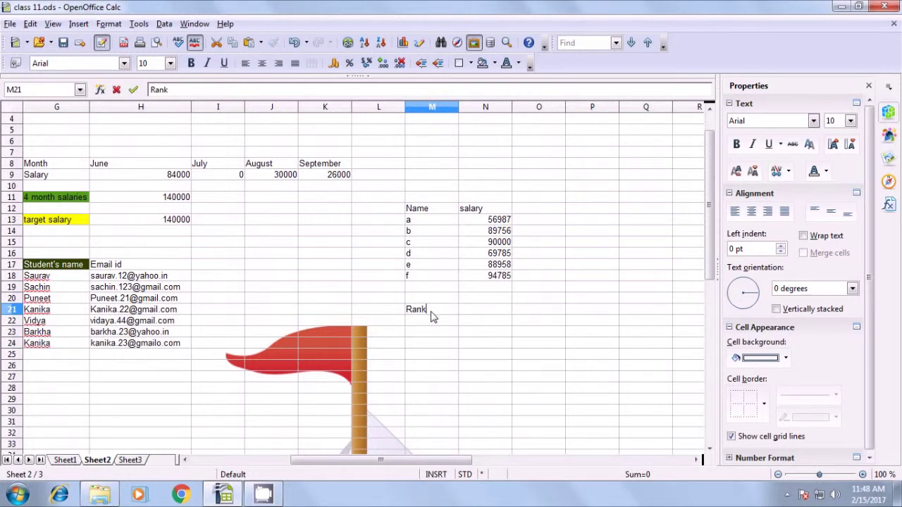
click(496, 311)
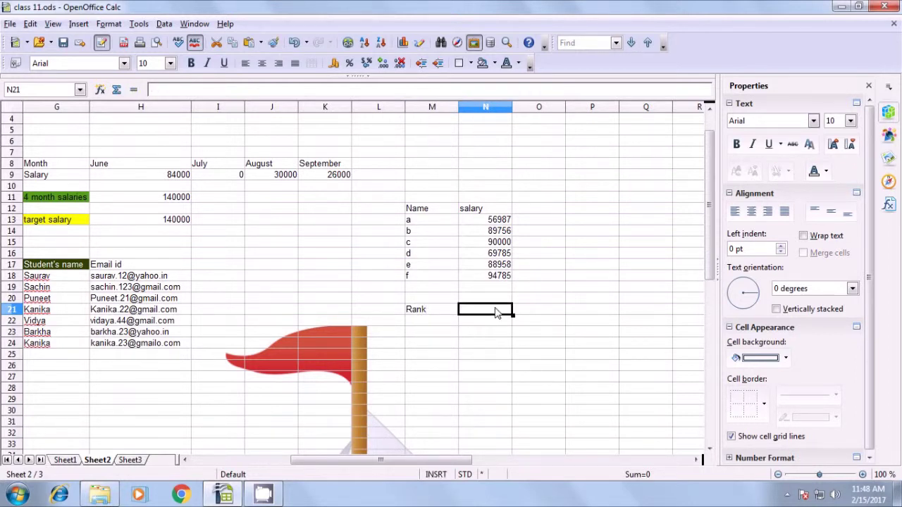
text(Salary)
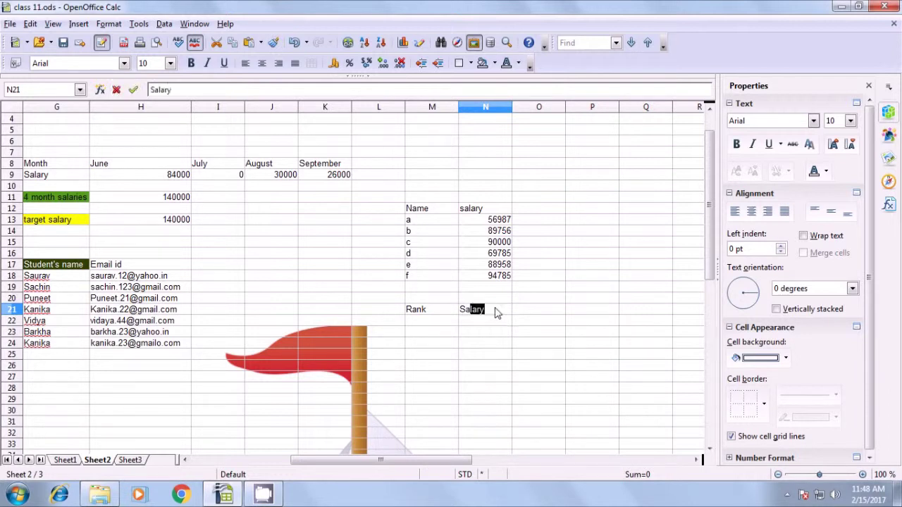
key(Tab)
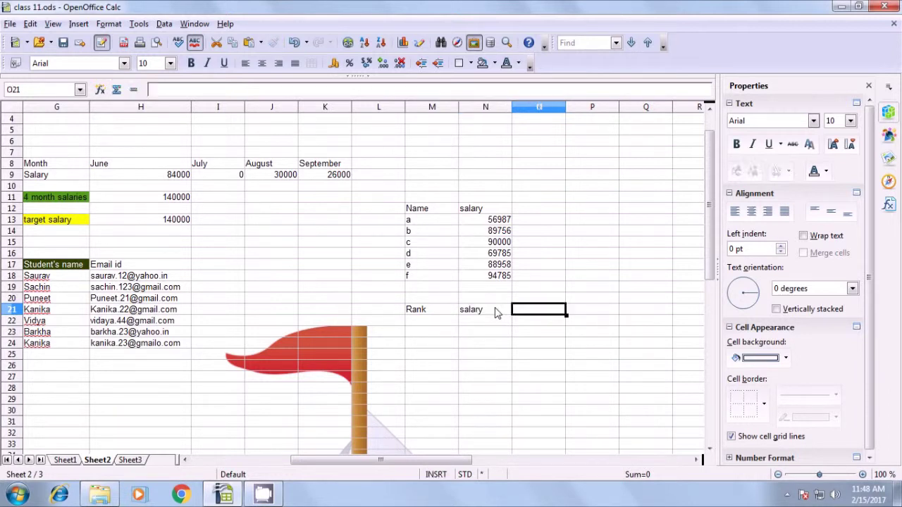
- List ranks 1, 2 and 3 in M22:M24
click(420, 323)
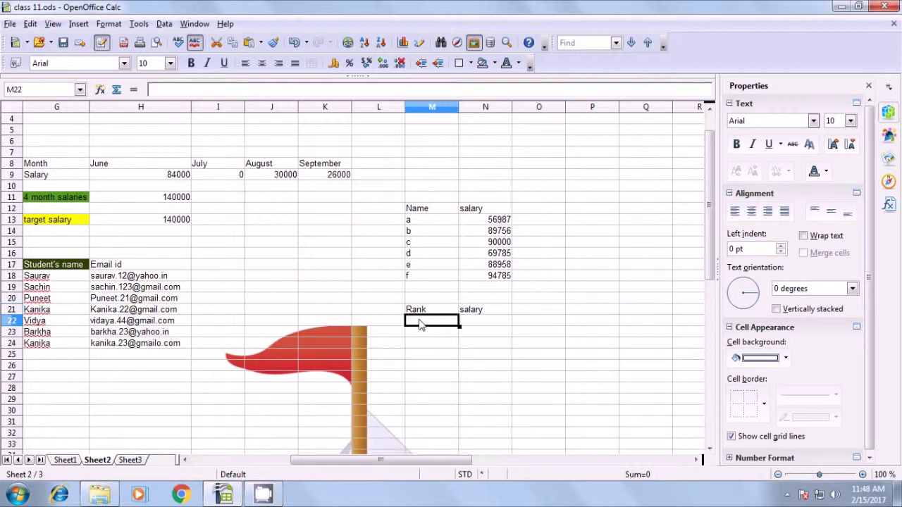
text(1)
key(Return)
text(2)
key(Return)
text(3)
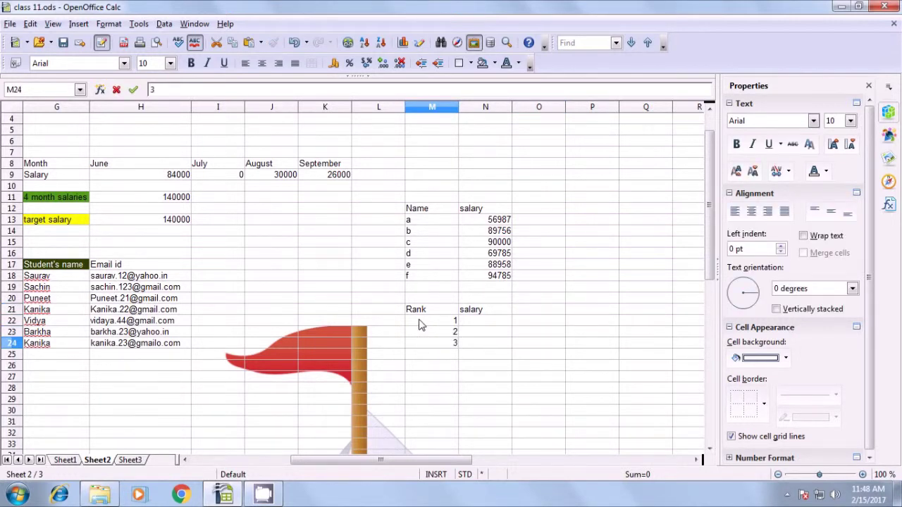
click(415, 377)
click(450, 332)
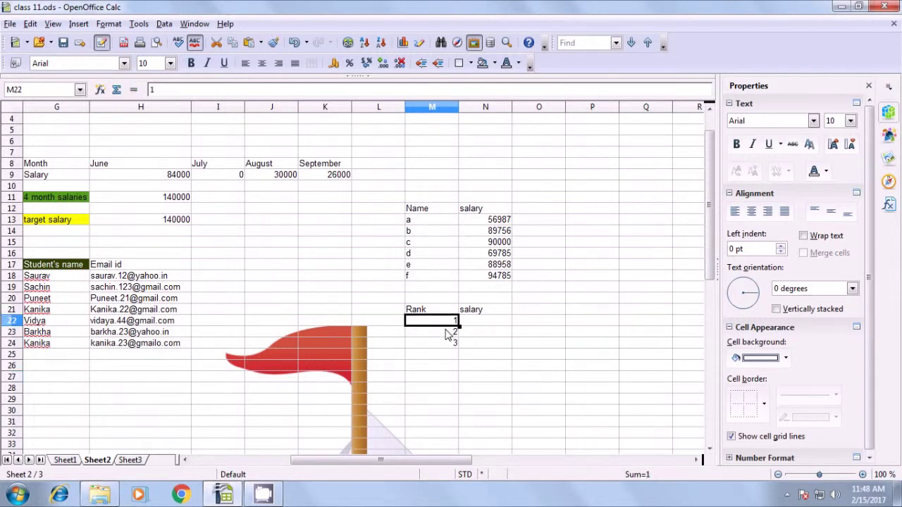
click(471, 322)
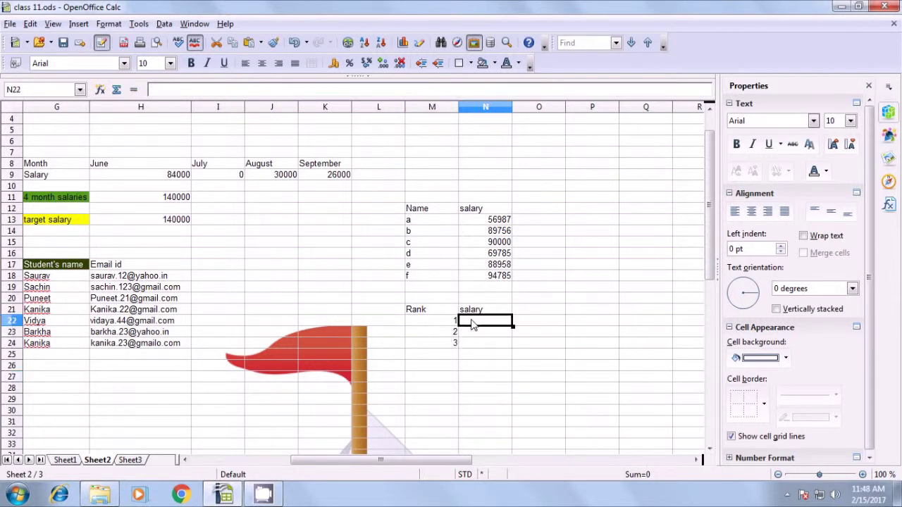
- Enter =LARGE(N13:N18;M22) in N22 to get the top salary, 94785
text(=)
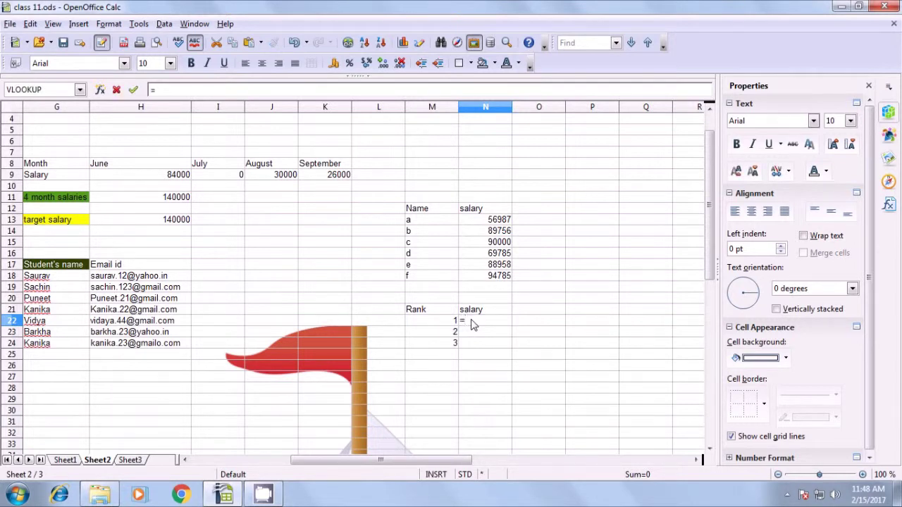
text(large()
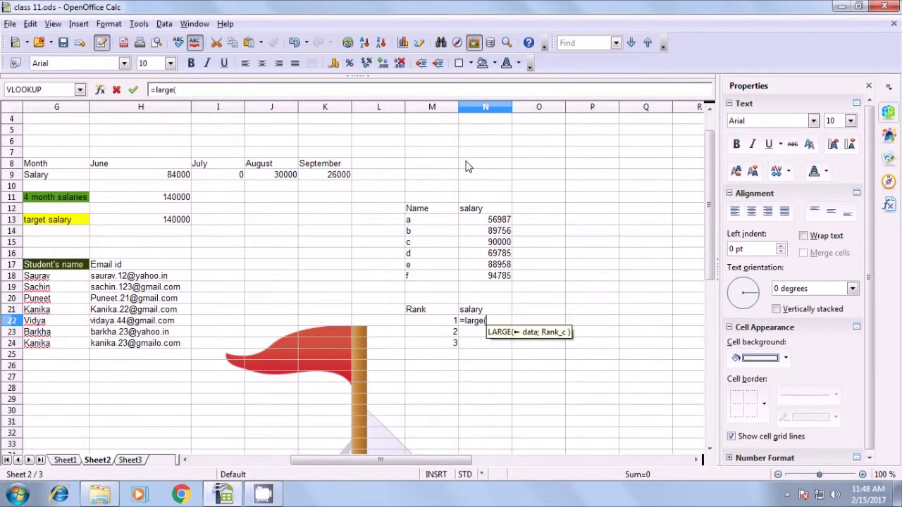
drag(492, 224, 494, 279)
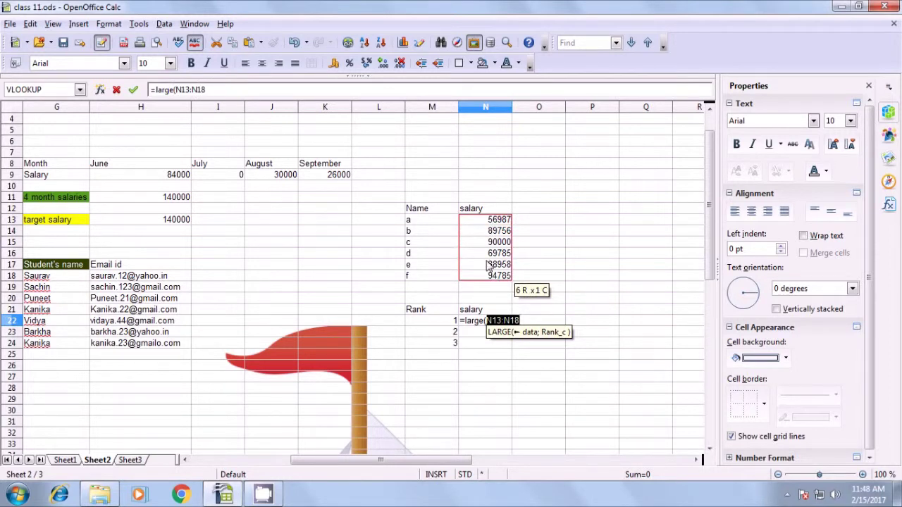
text(;)
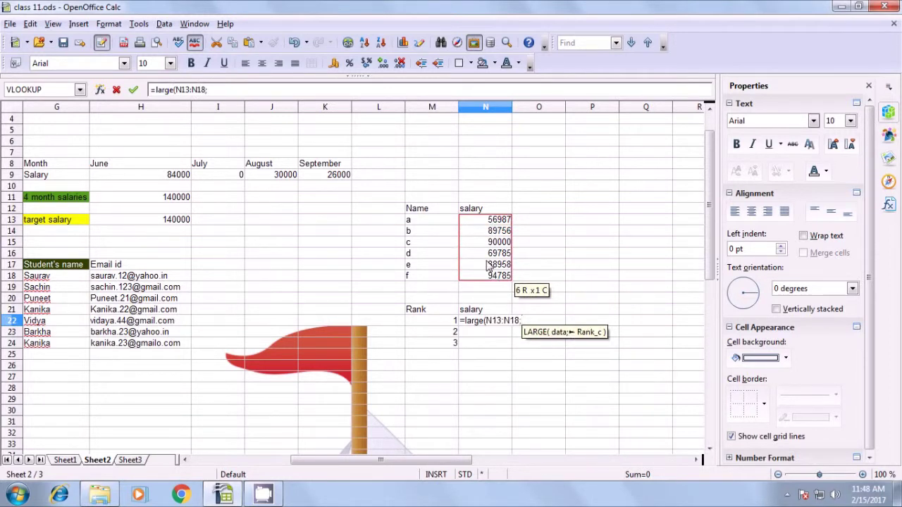
text(1)
key(BackSpace)
click(433, 325)
text())
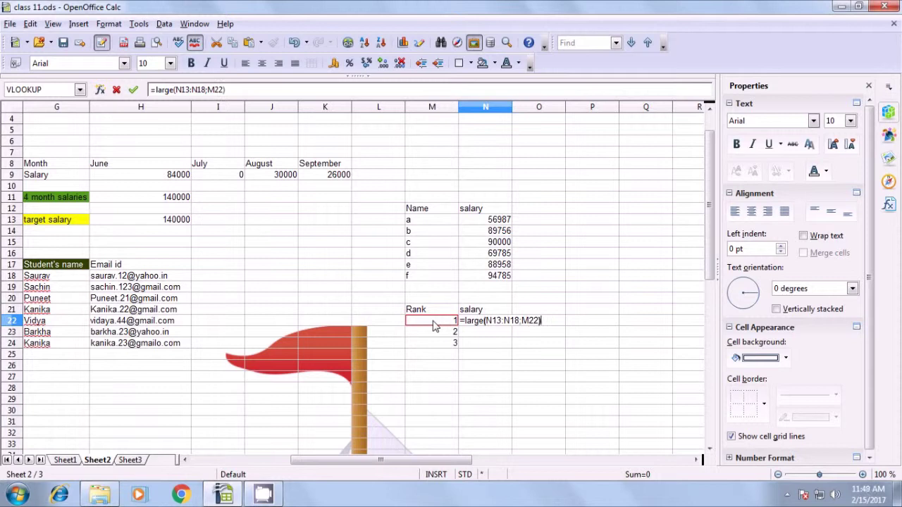
key(Return)
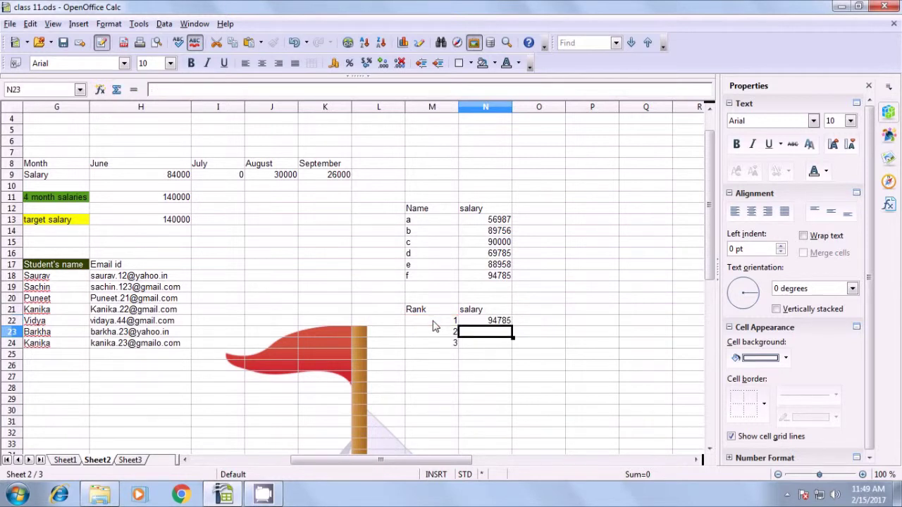
- Copy the LARGE formula down to N24, giving 90000 and 88958 for ranks 2–3
click(504, 324)
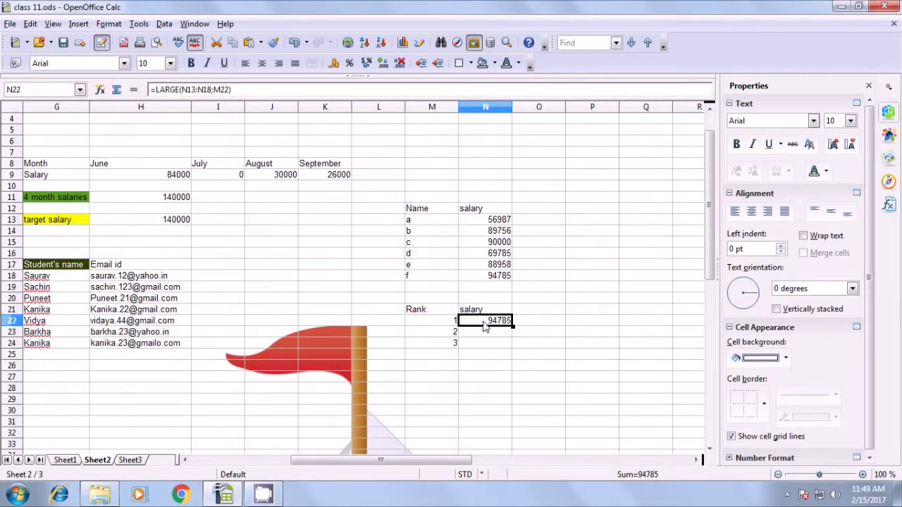
click(501, 279)
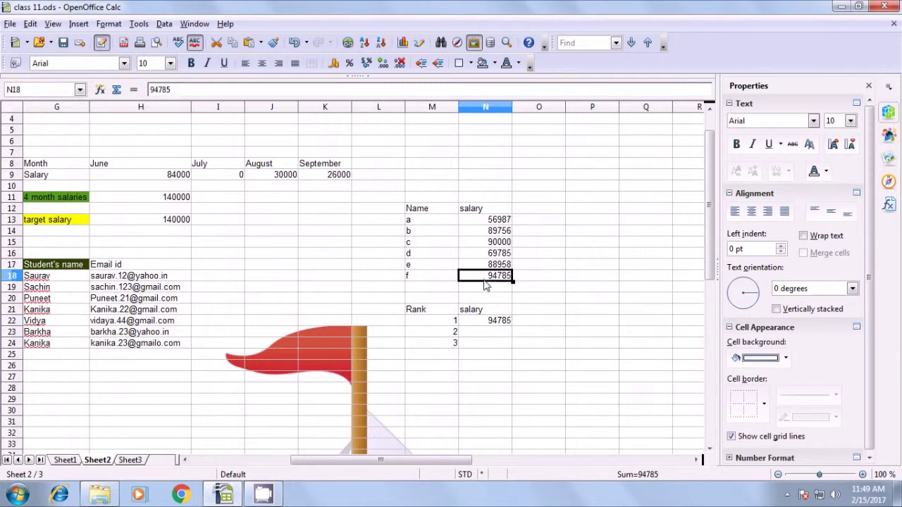
click(493, 323)
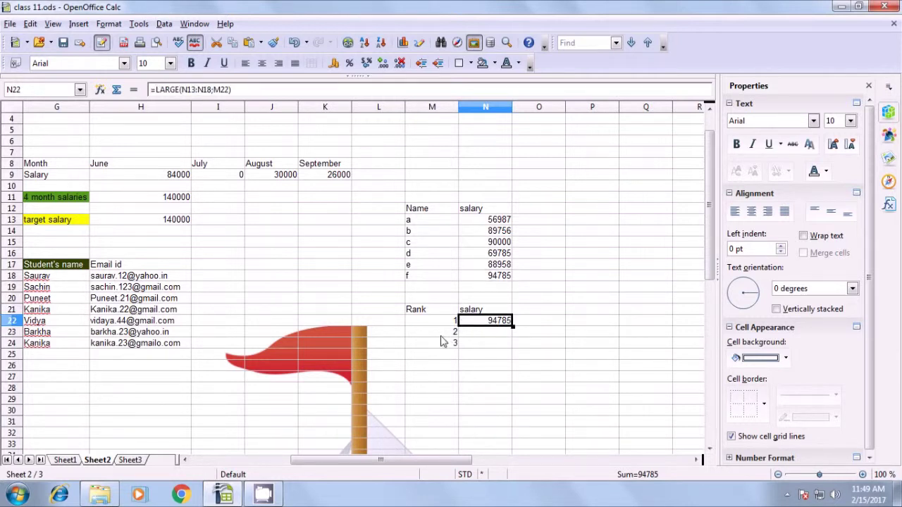
click(451, 331)
click(454, 343)
click(500, 321)
drag(512, 327, 517, 355)
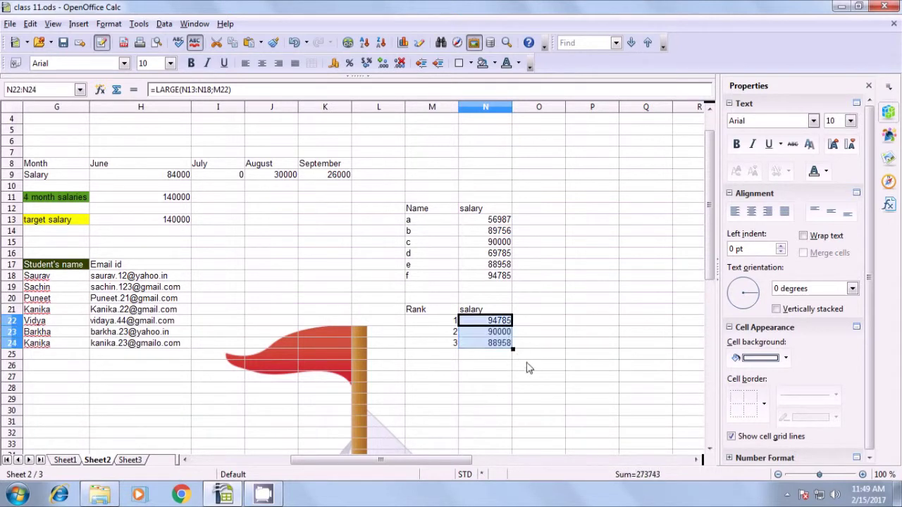
click(561, 345)
click(495, 322)
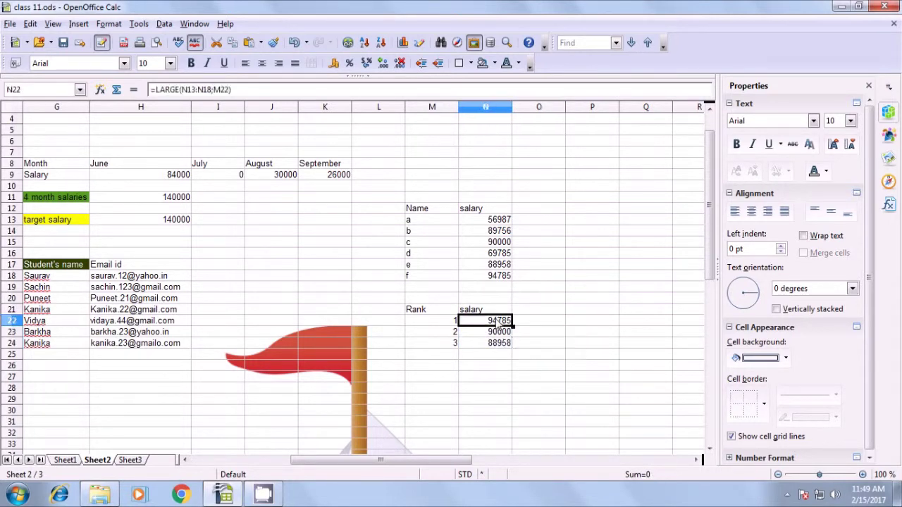
click(490, 333)
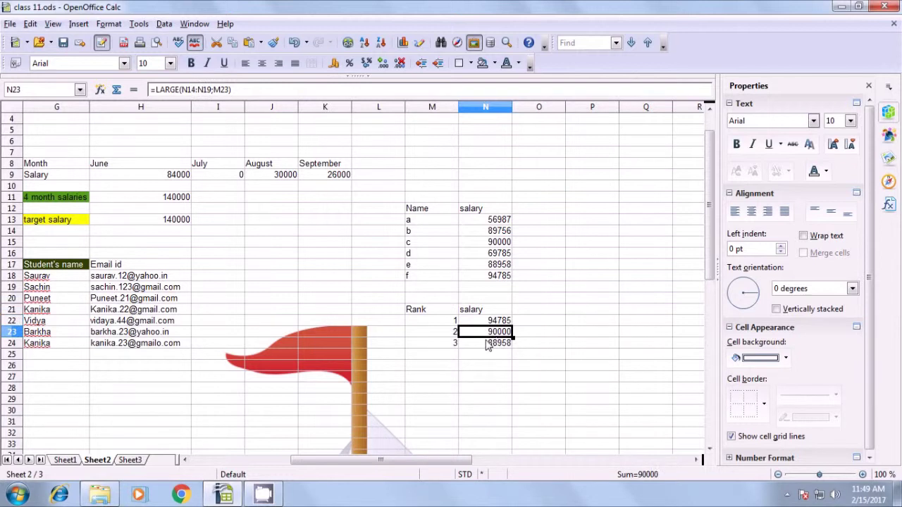
click(489, 344)
click(557, 313)
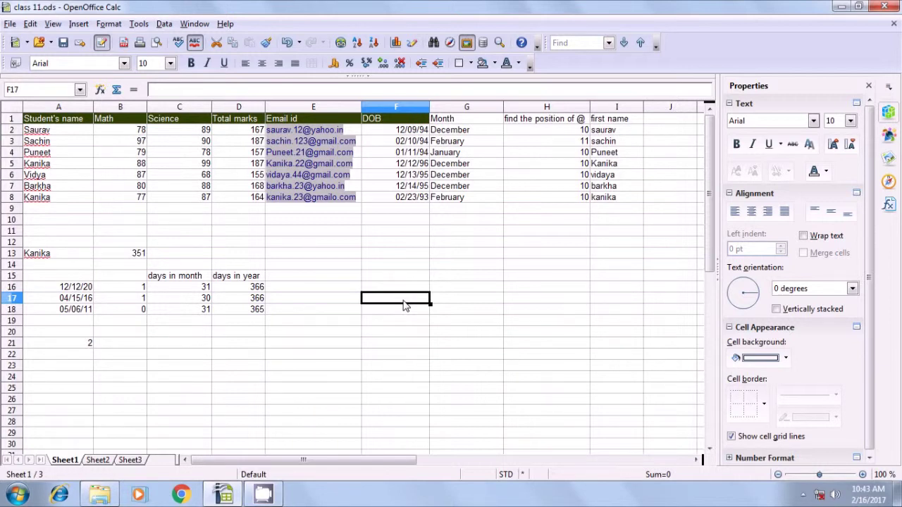
- Enter =INDIRECT(ADDRESS(ROW(A2);COLUMN(A2);4)) in F17 on Sheet1
text(=i)
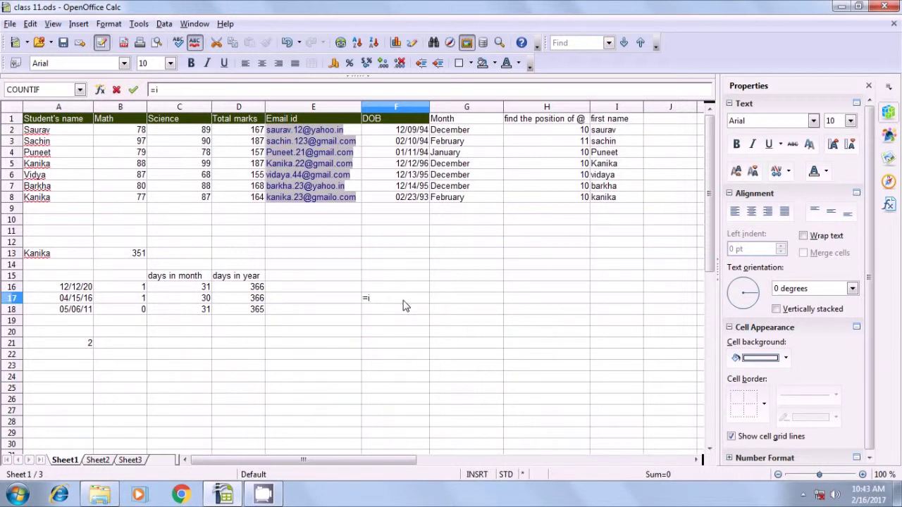
text(ndirect()
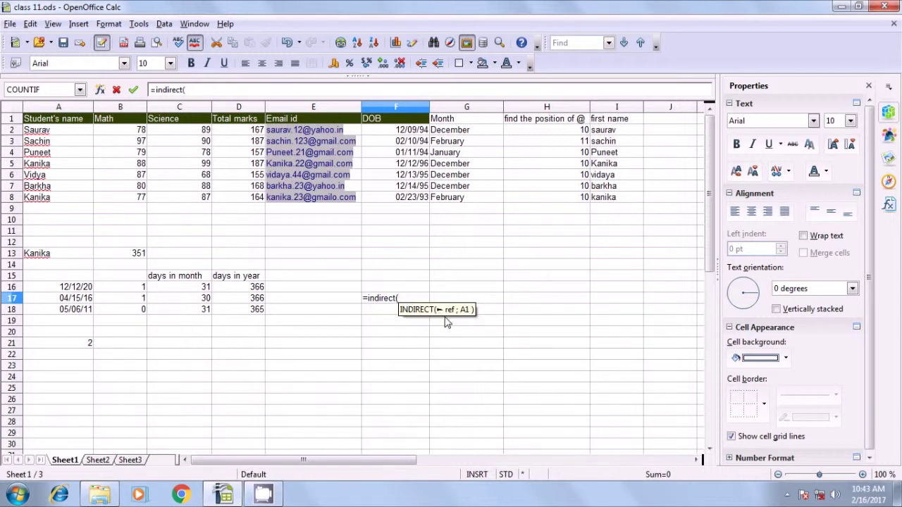
text(ad)
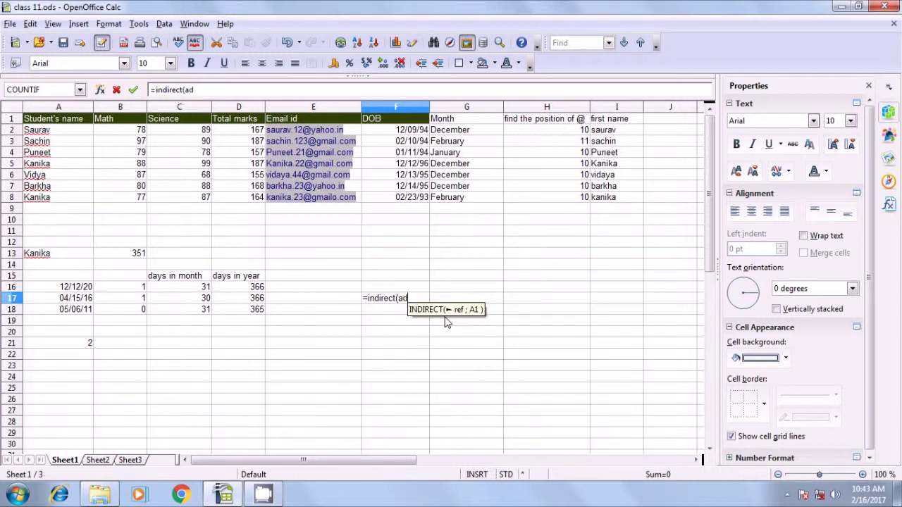
text(dress)
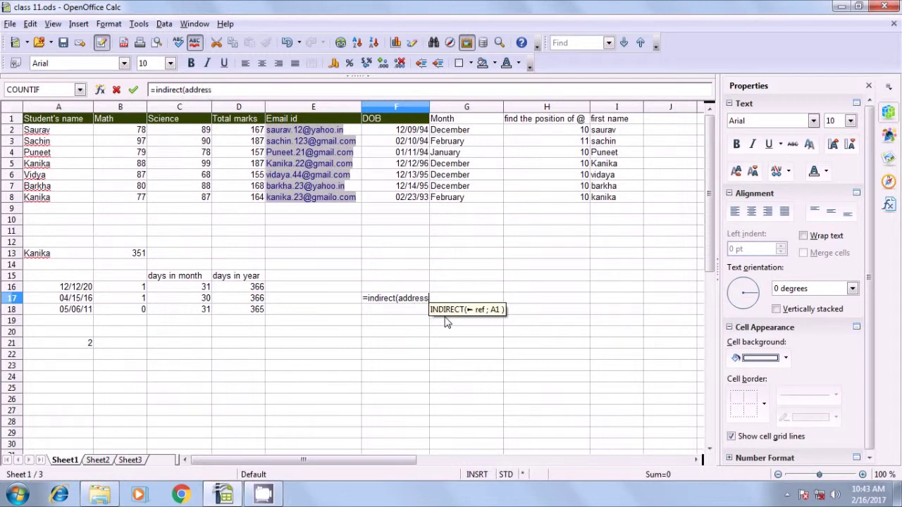
text(()
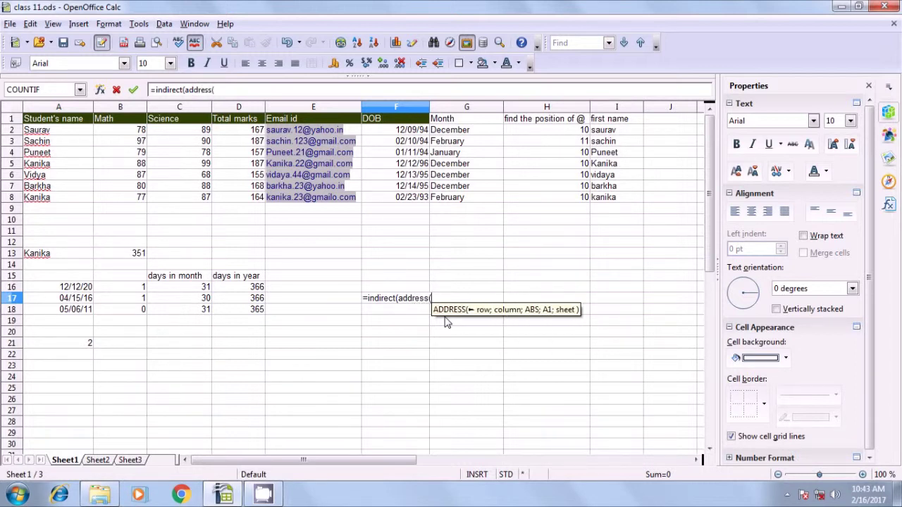
text(row()
click(48, 131)
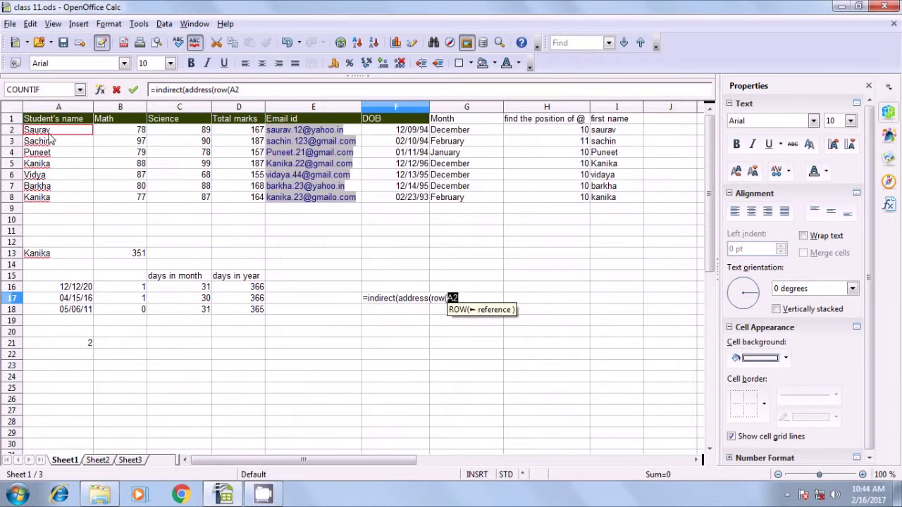
text())
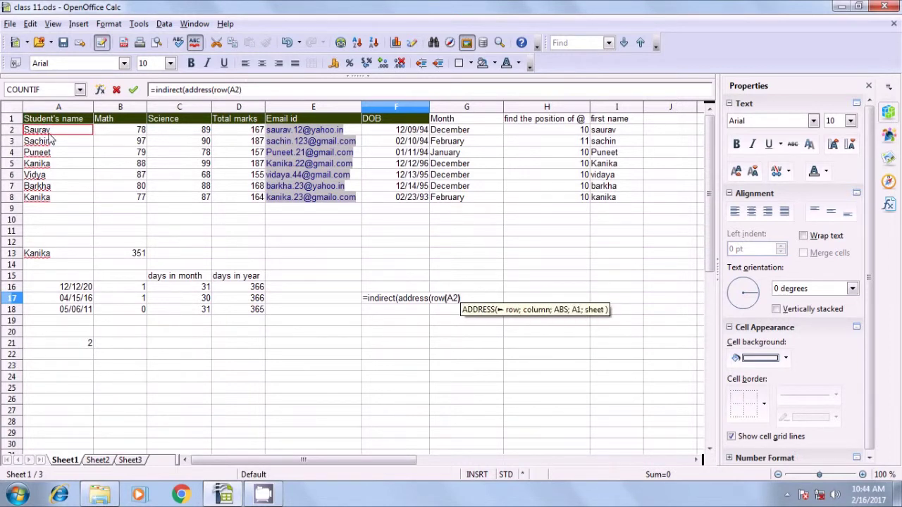
text(;column(A2)
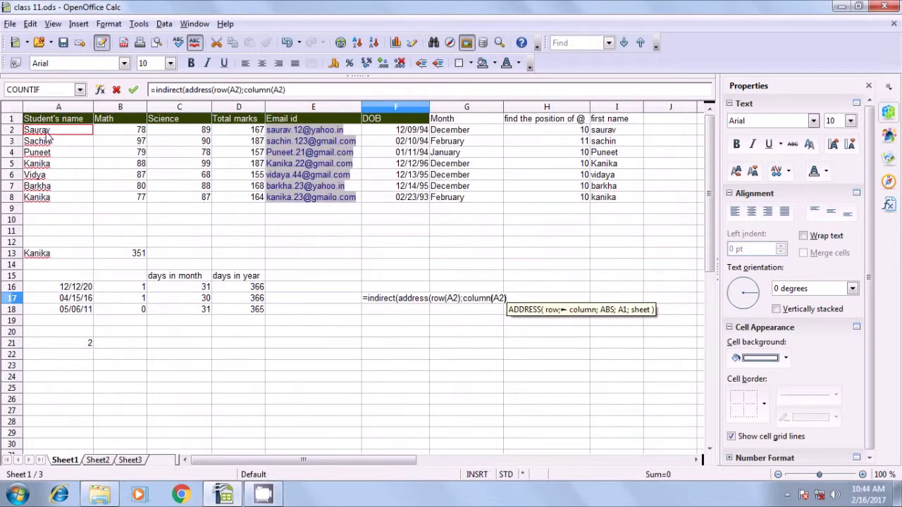
text(;)
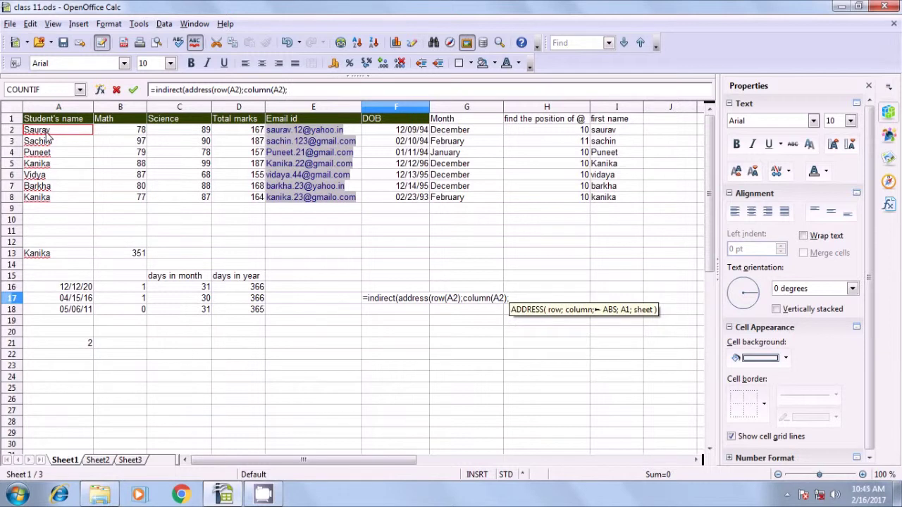
text(4))
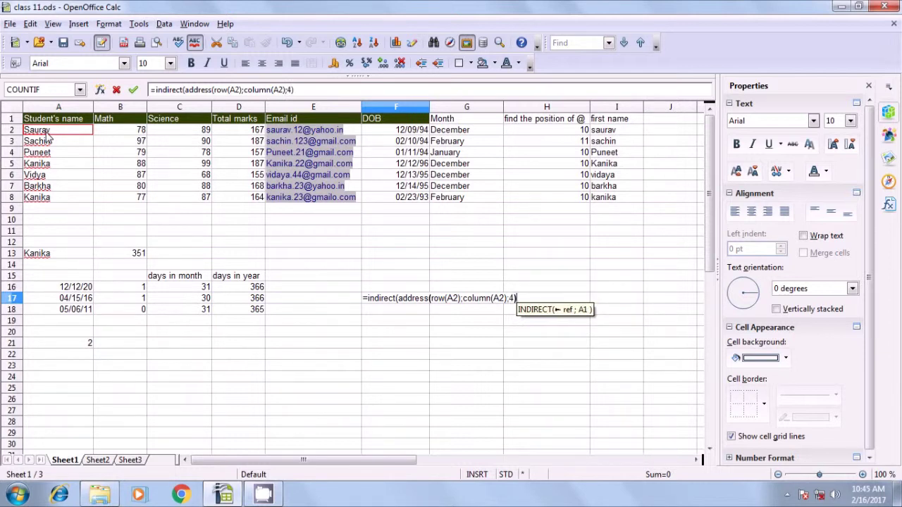
key(Return)
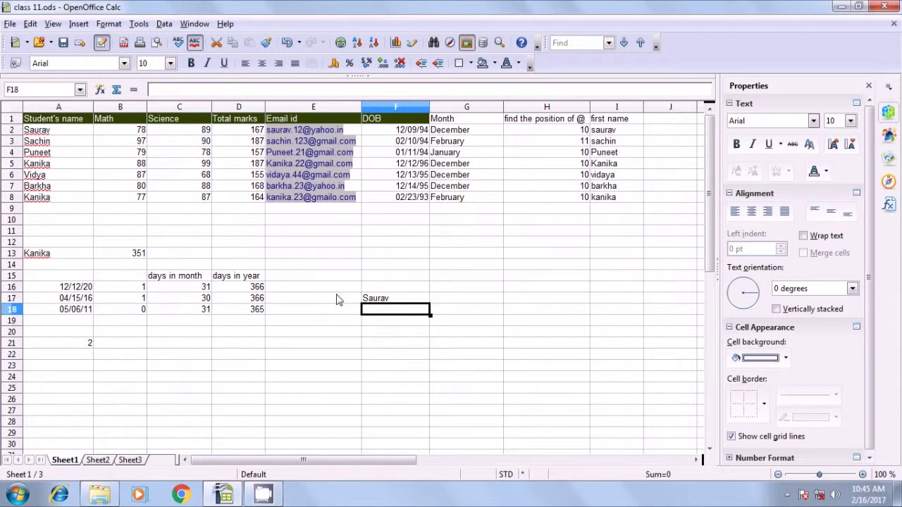
- Compare the student name F17 returns with the source name in A2
click(374, 300)
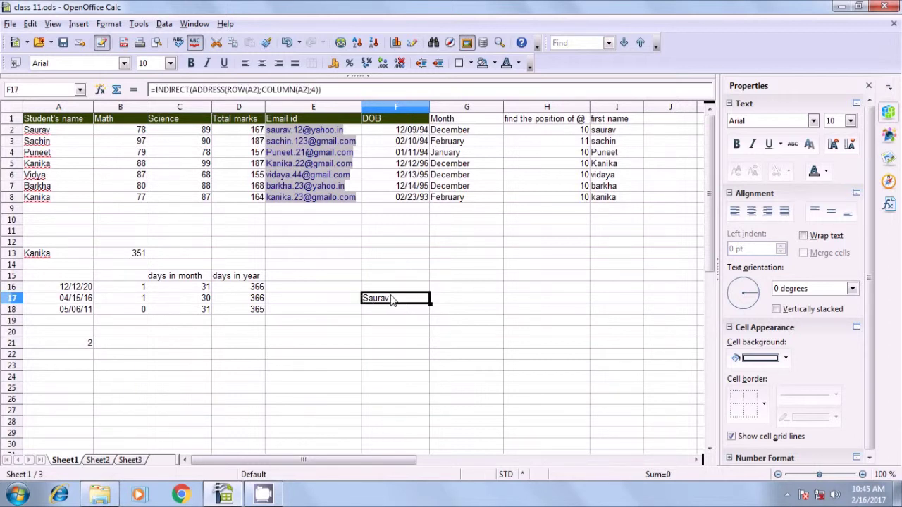
click(50, 132)
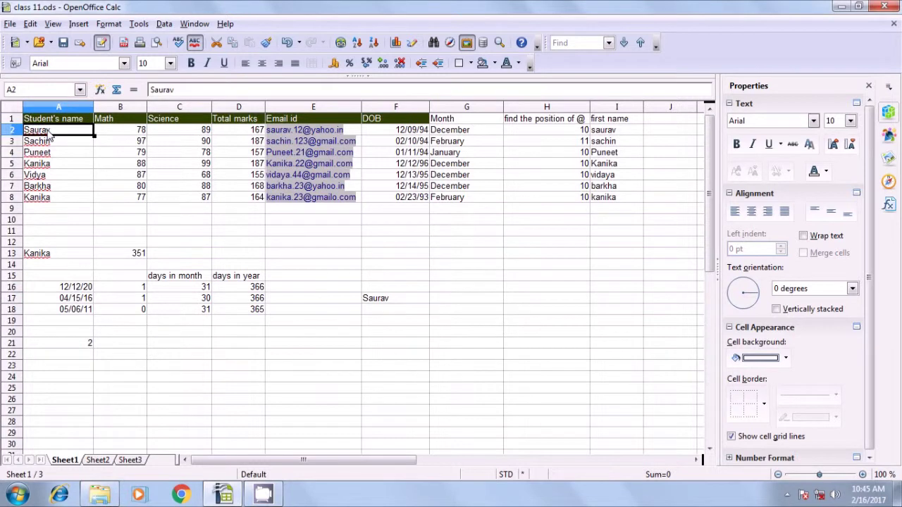
click(375, 300)
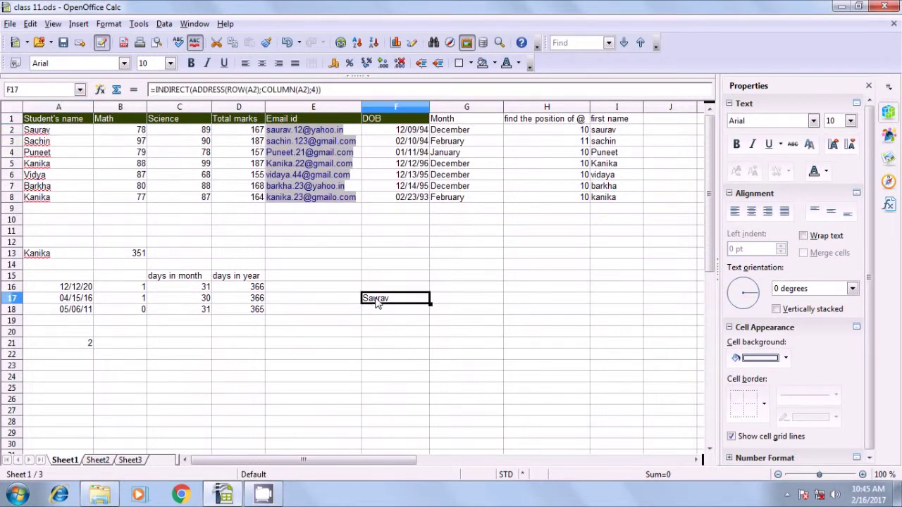
click(464, 319)
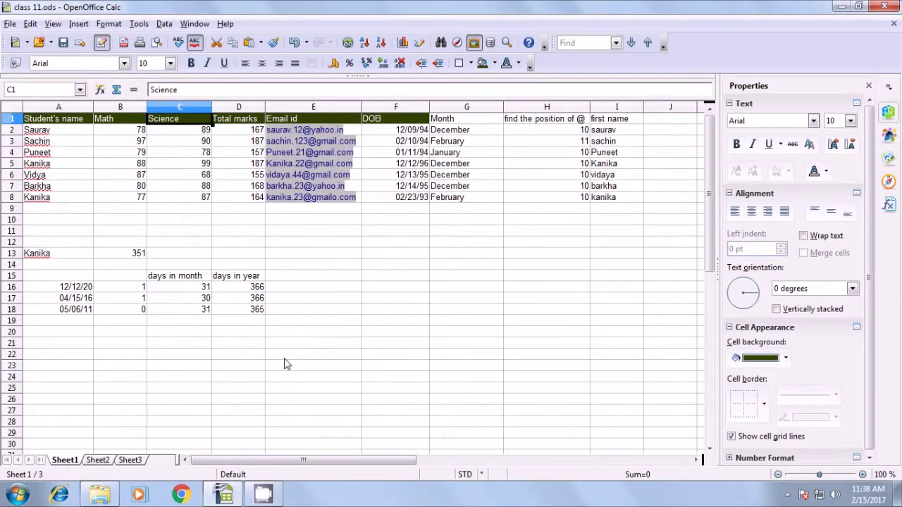
- Select the student table's header row A1:I1 on Sheet1
drag(31, 121, 616, 120)
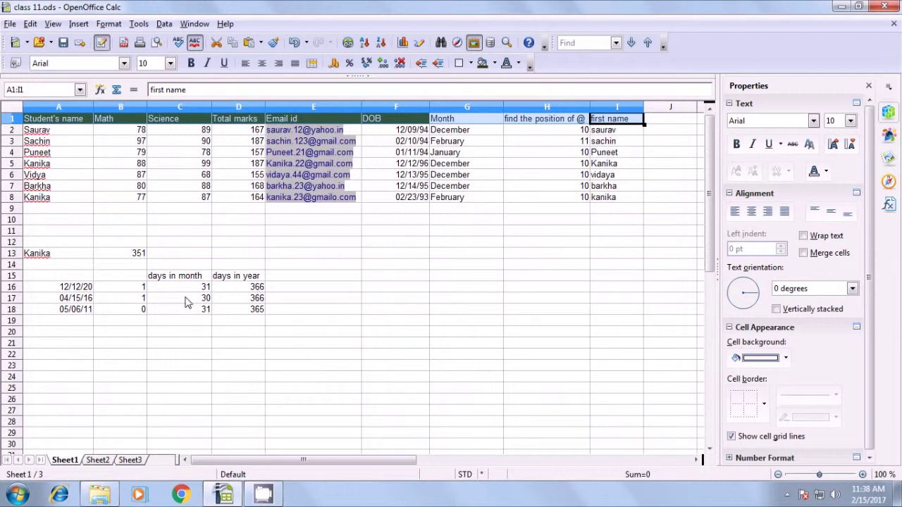
- Paste the copied header row into row 1 of Sheet3, starting at A1
click(137, 458)
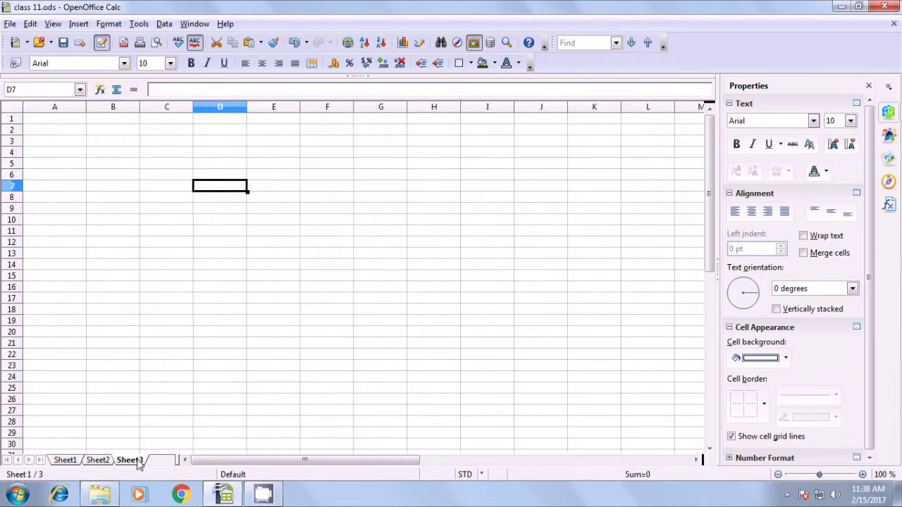
click(46, 124)
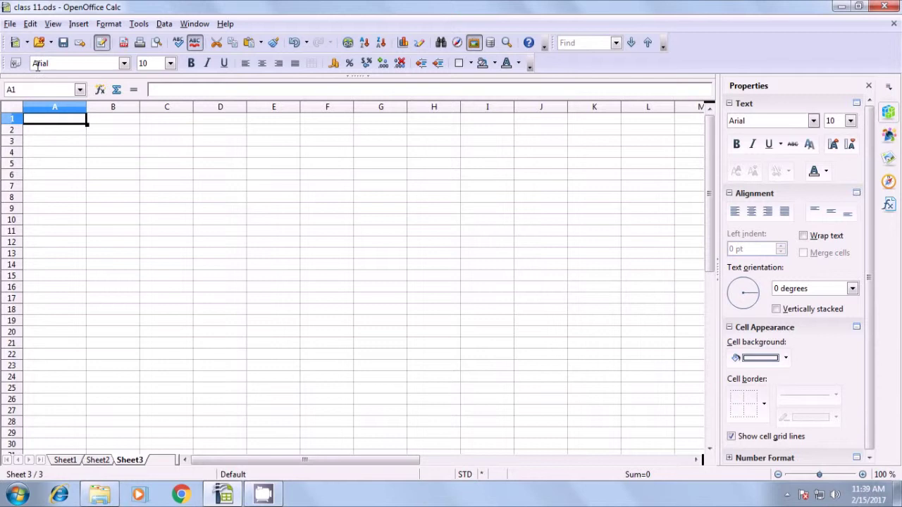
click(30, 24)
click(55, 127)
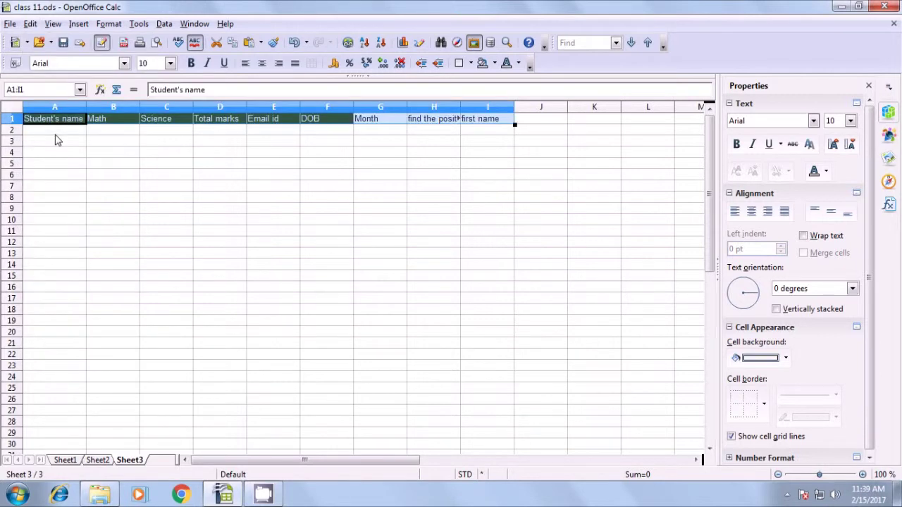
click(85, 209)
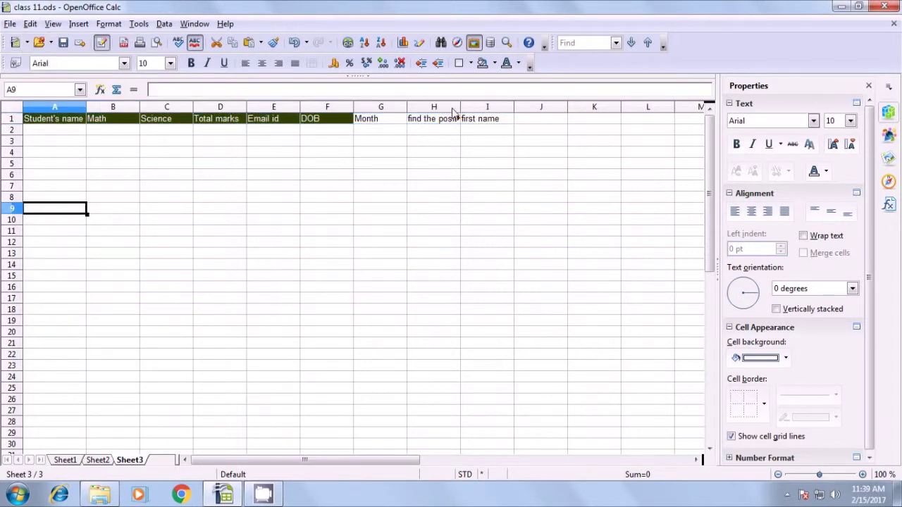
- Widen column H on Sheet3 so 'find the position of @' shows in full
drag(460, 107, 494, 109)
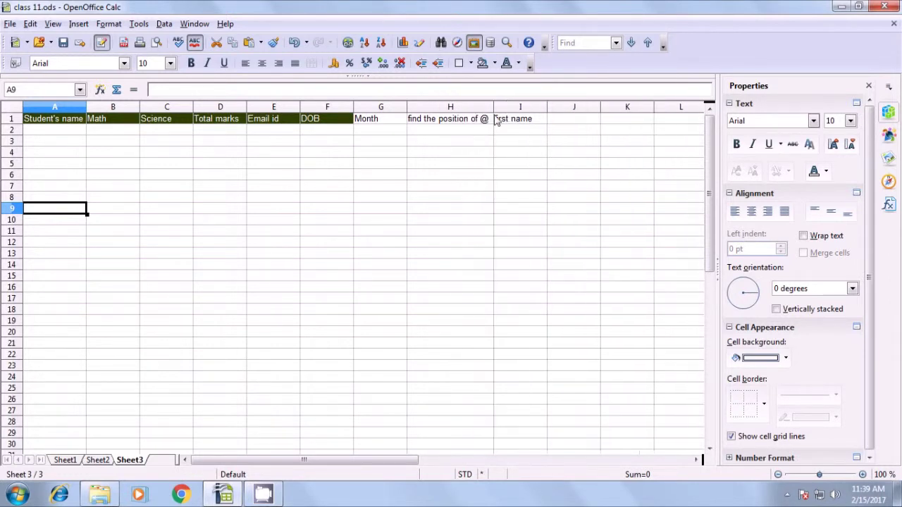
click(498, 143)
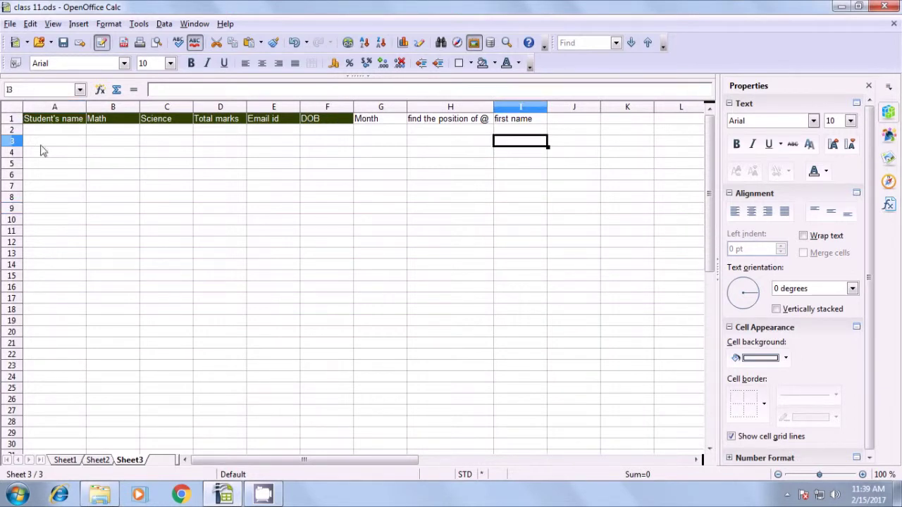
click(42, 132)
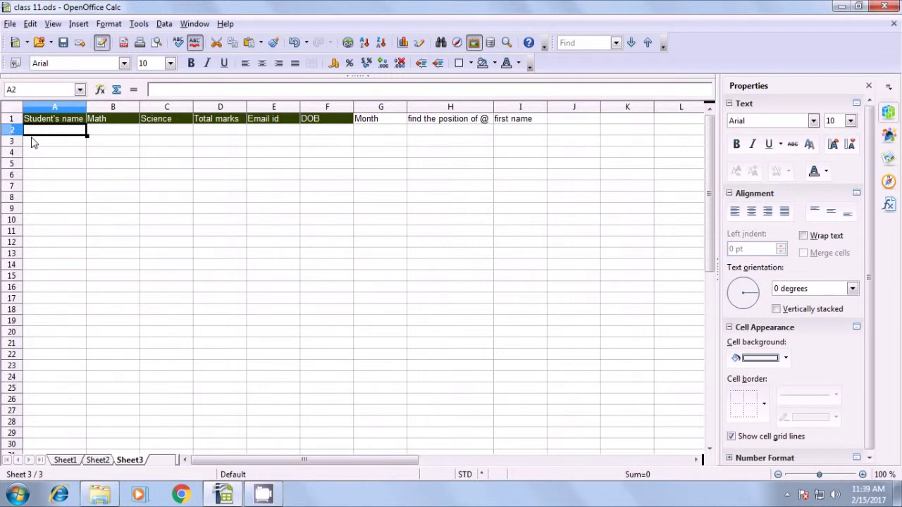
- Enter =VLOOKUP(A1;Sheet1.A1:I8;5;0) in Sheet3 A2, which returns 'Email id'
text(=)
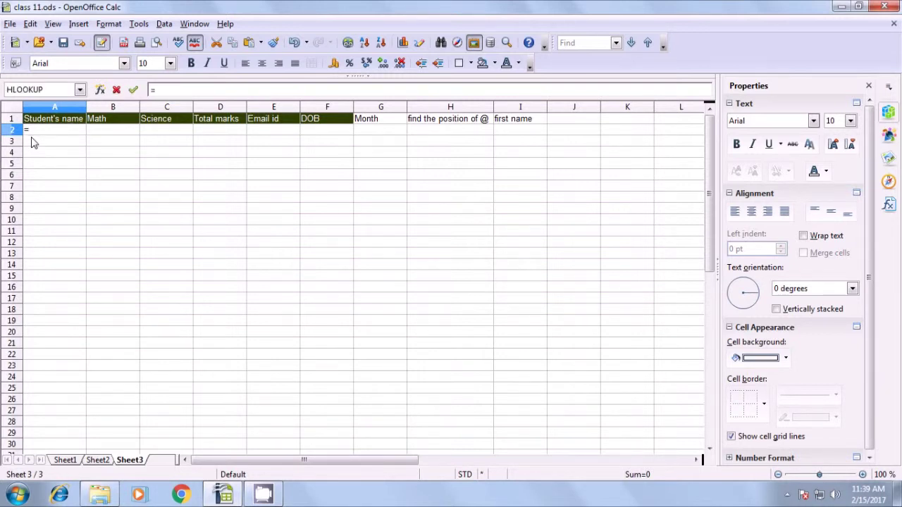
text(vlook)
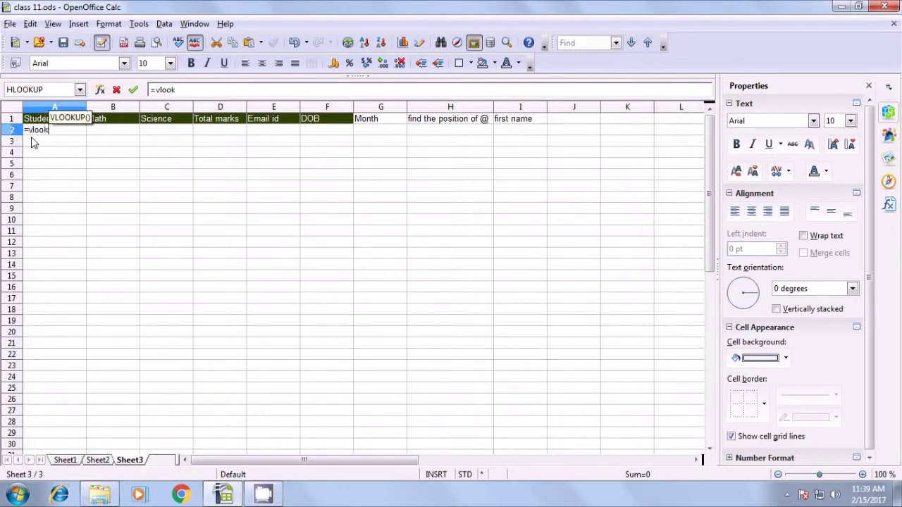
text(up()
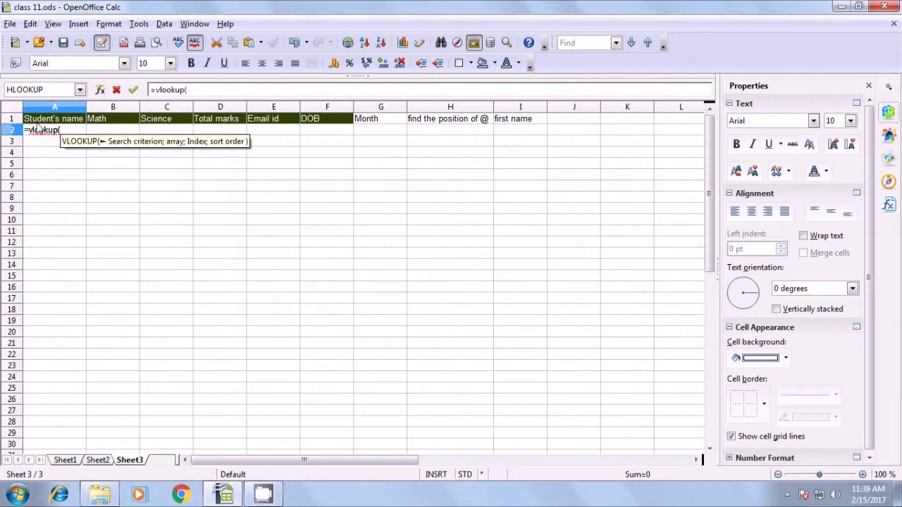
click(41, 123)
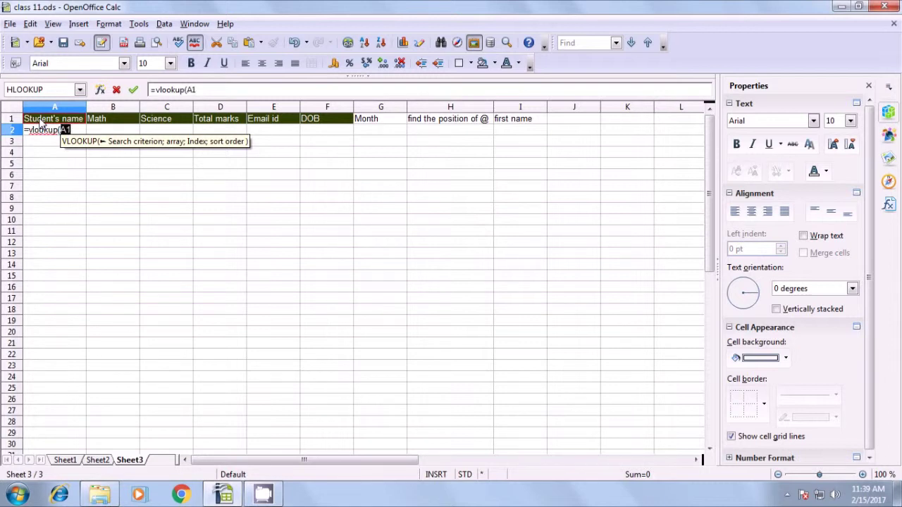
text(;)
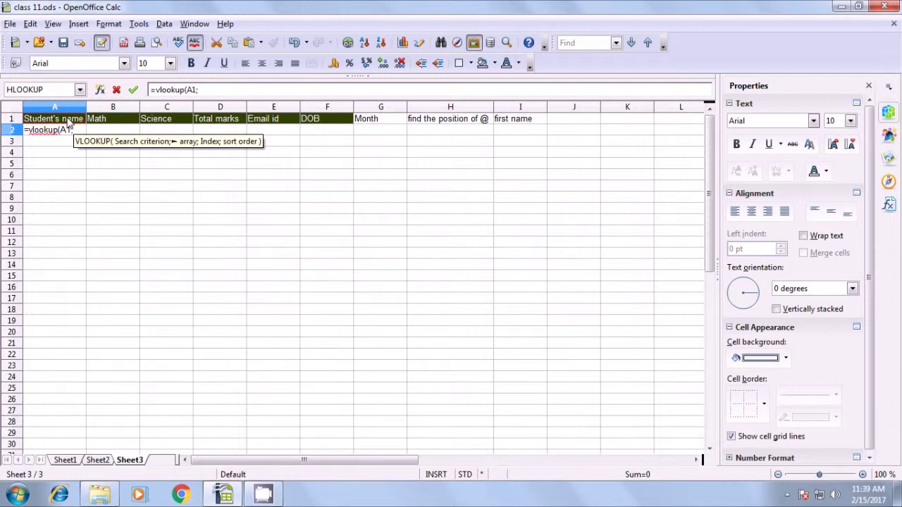
click(65, 460)
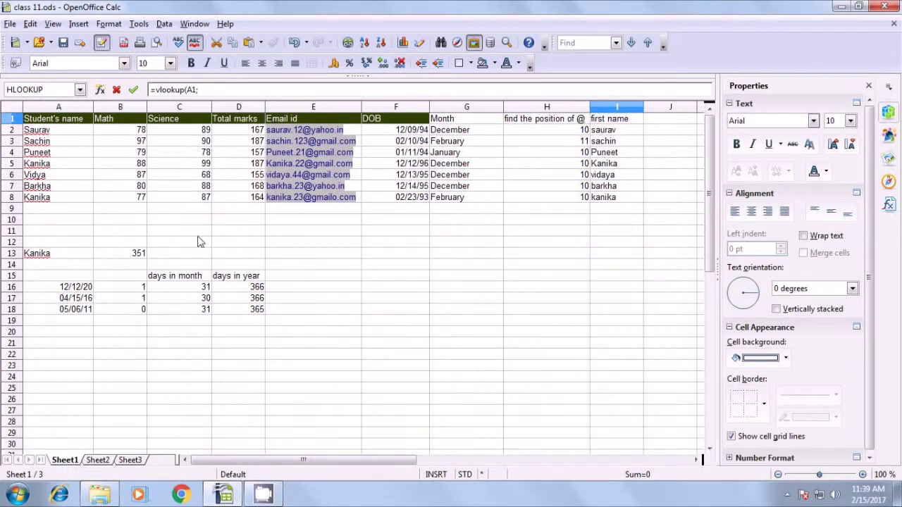
drag(37, 121, 608, 204)
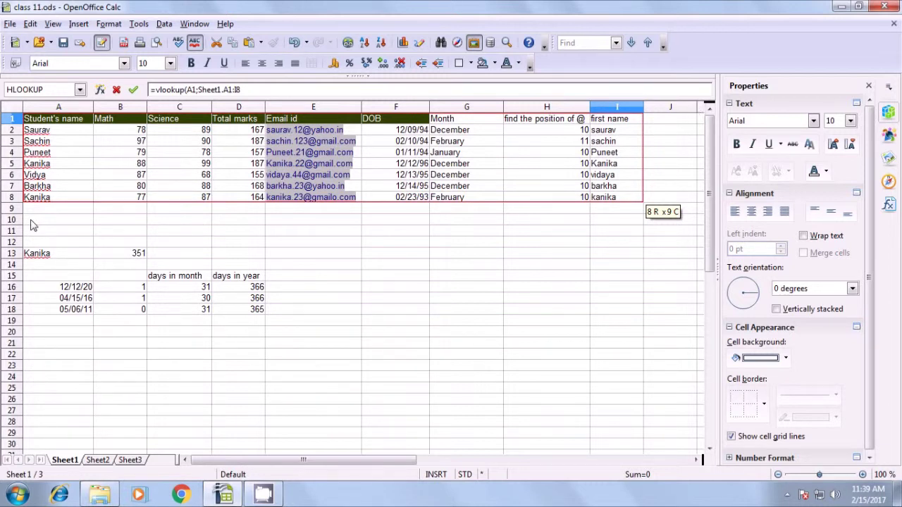
text(;)
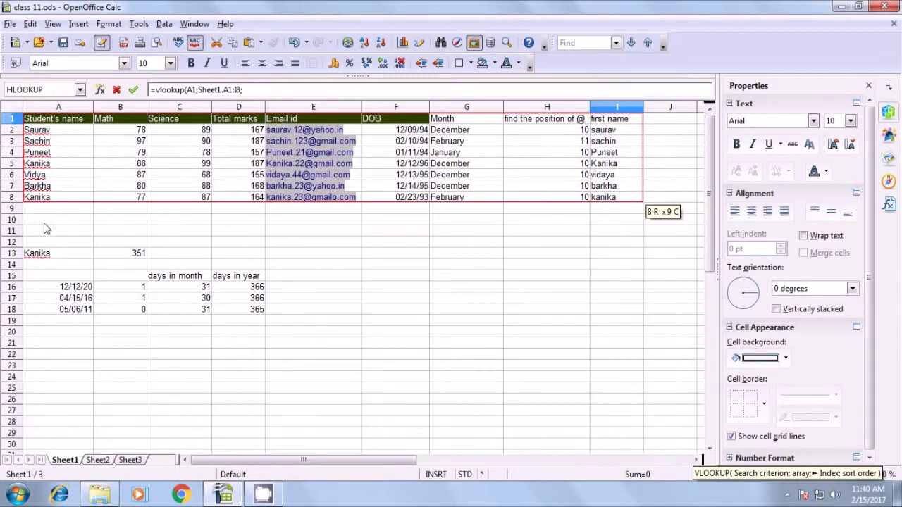
text(5;)
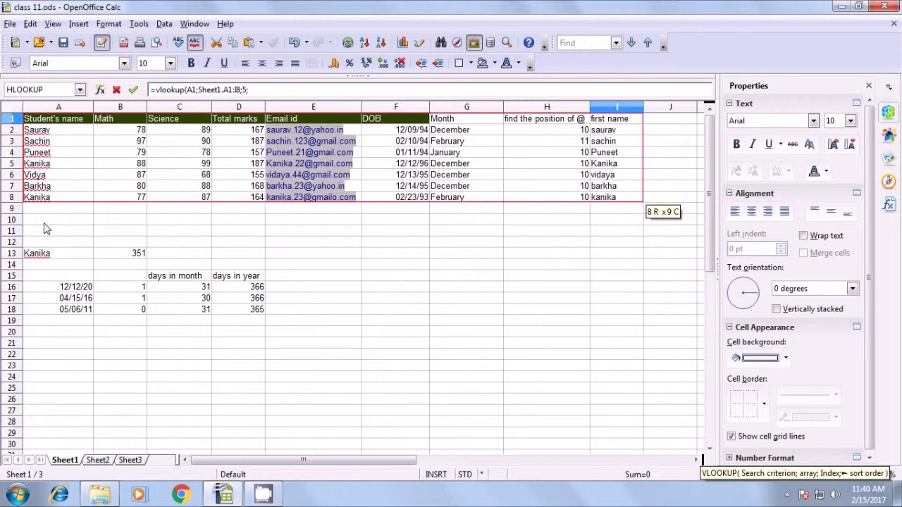
text(0))
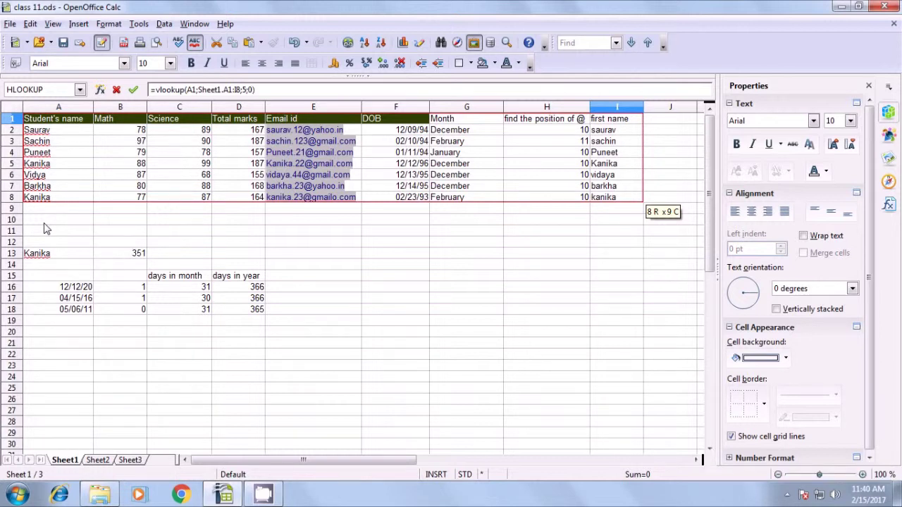
key(Return)
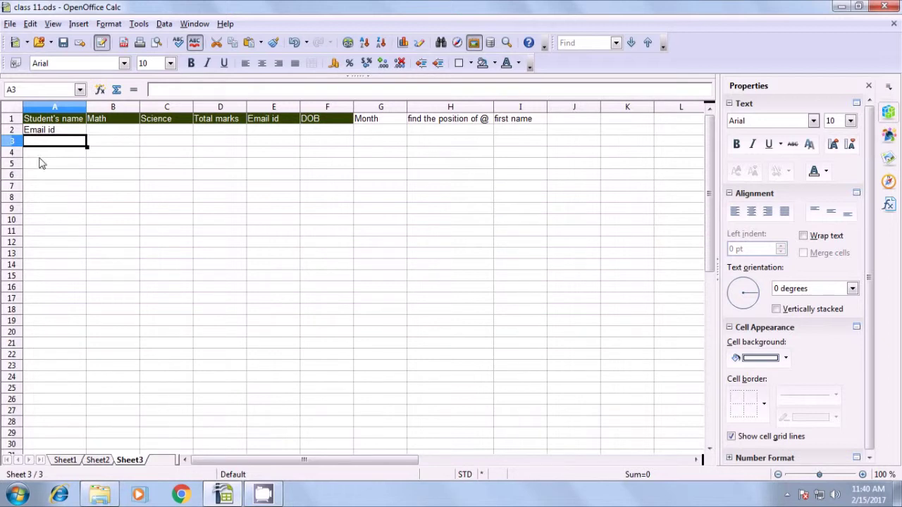
- Change A2's VLOOKUP to HLOOKUP, giving =HLOOKUP(A1;Sheet1.A1:I8;5;0), so it returns Kanika
click(40, 131)
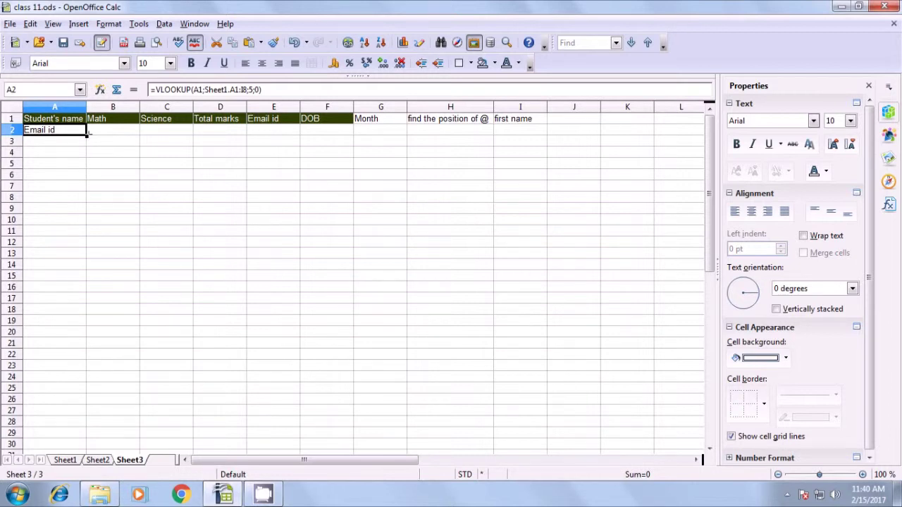
click(161, 90)
key(BackSpace)
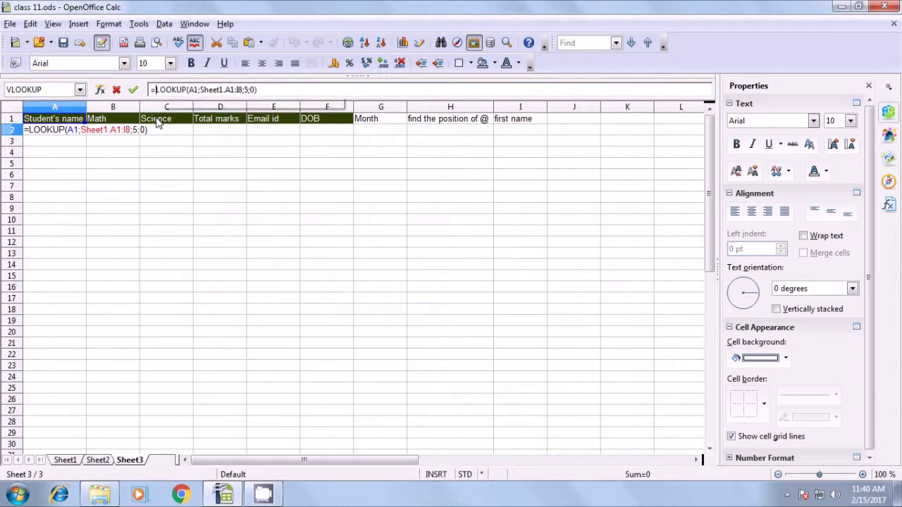
text(H)
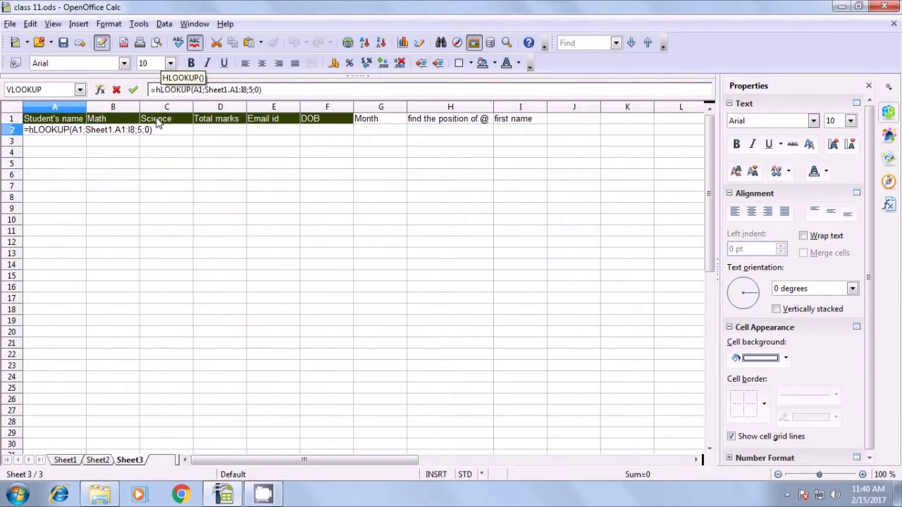
key(BackSpace)
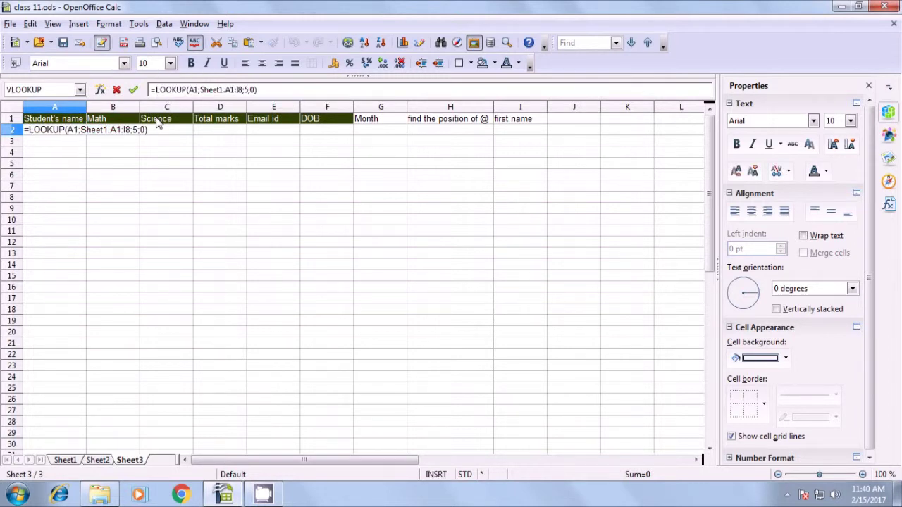
text(H)
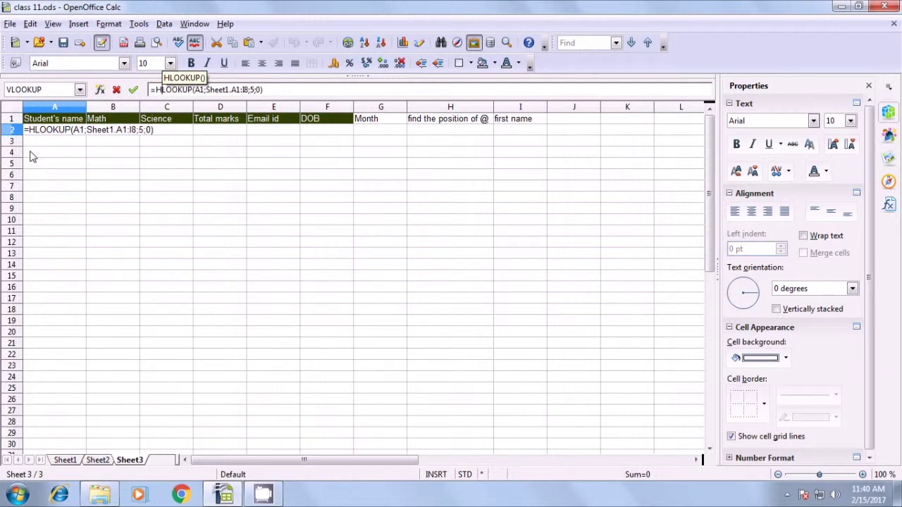
key(Right)
key(Right)
key(Right)
key(Right)
key(Right)
key(Right)
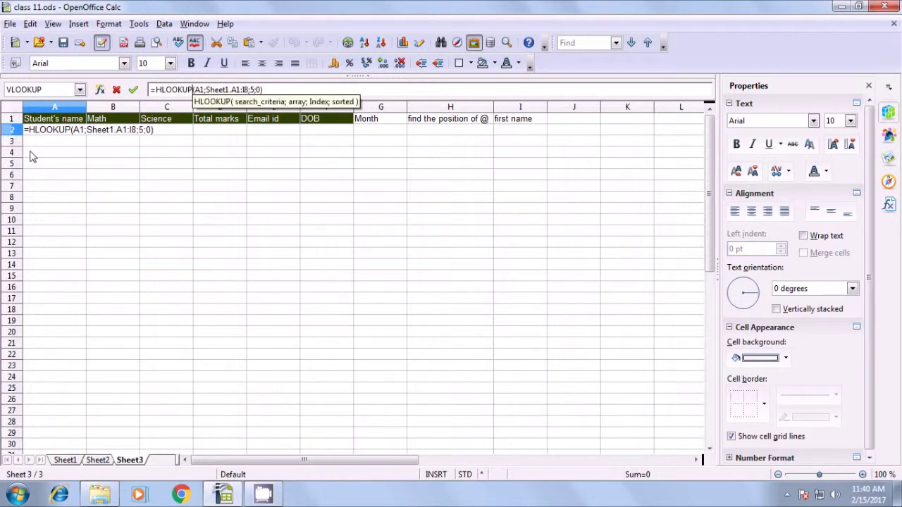
key(Return)
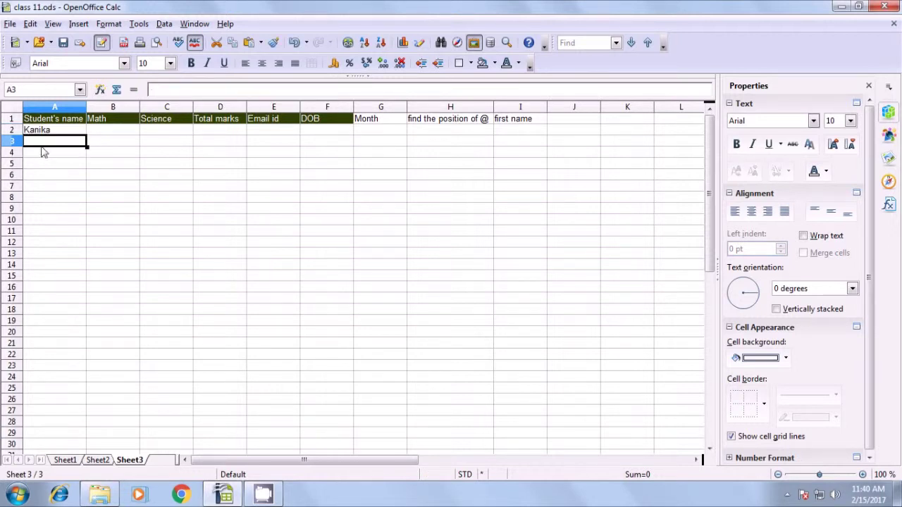
- Fill the HLOOKUP formula from A2 across row 2 to I2
click(41, 134)
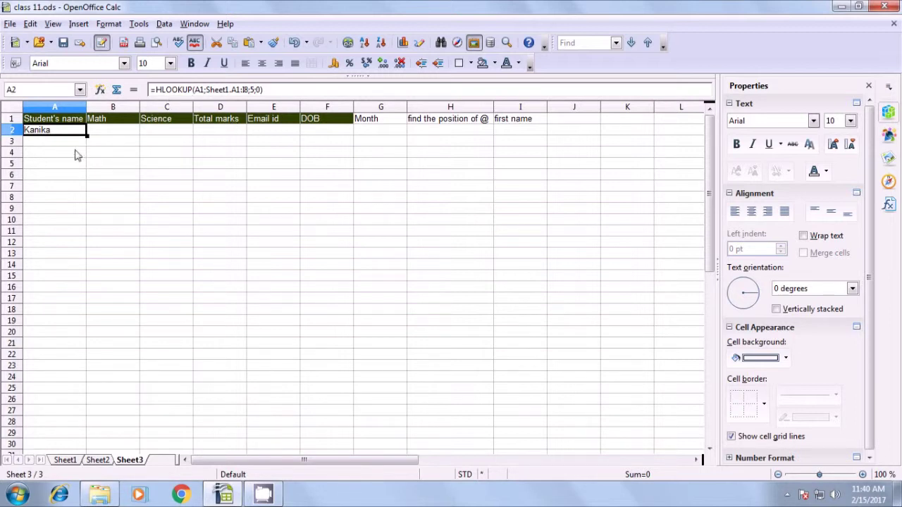
drag(87, 135, 524, 136)
click(205, 210)
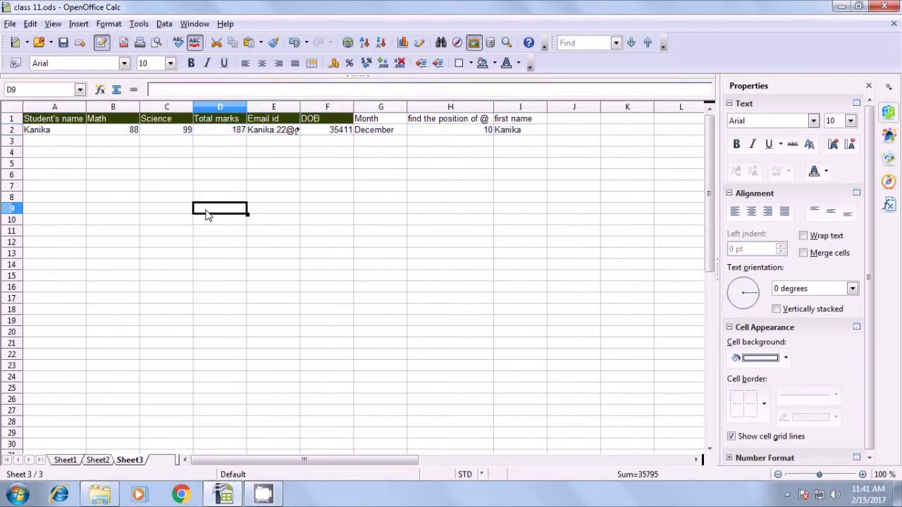
- Check the copied formulas in A2 through H2 and widen column E for the email
click(69, 134)
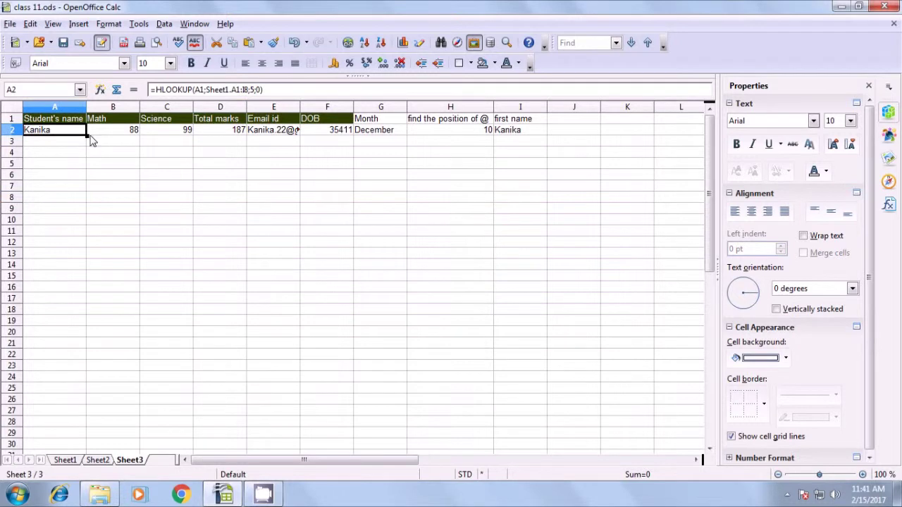
click(106, 133)
click(161, 141)
click(210, 134)
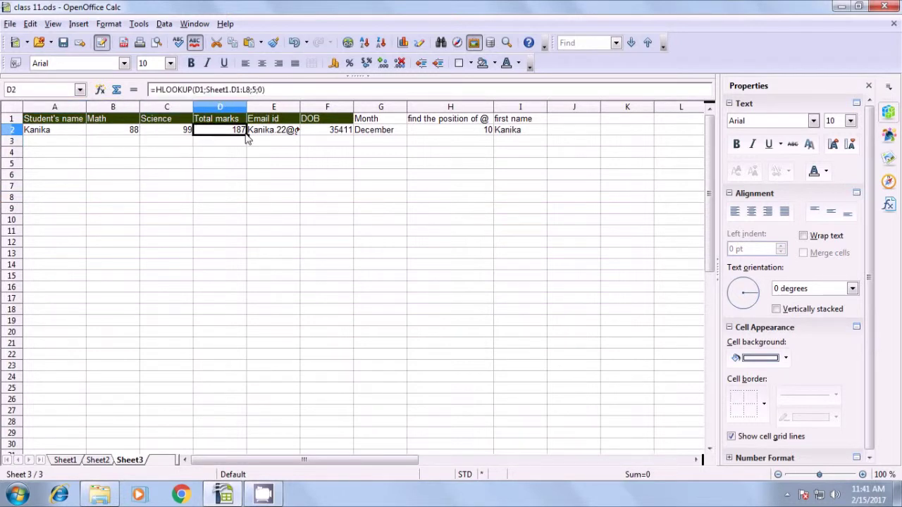
click(265, 139)
click(328, 139)
click(379, 135)
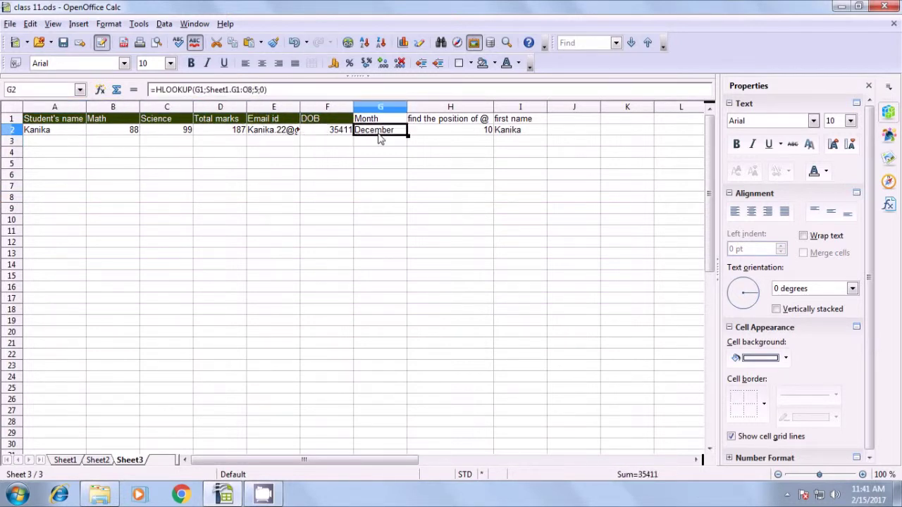
click(437, 135)
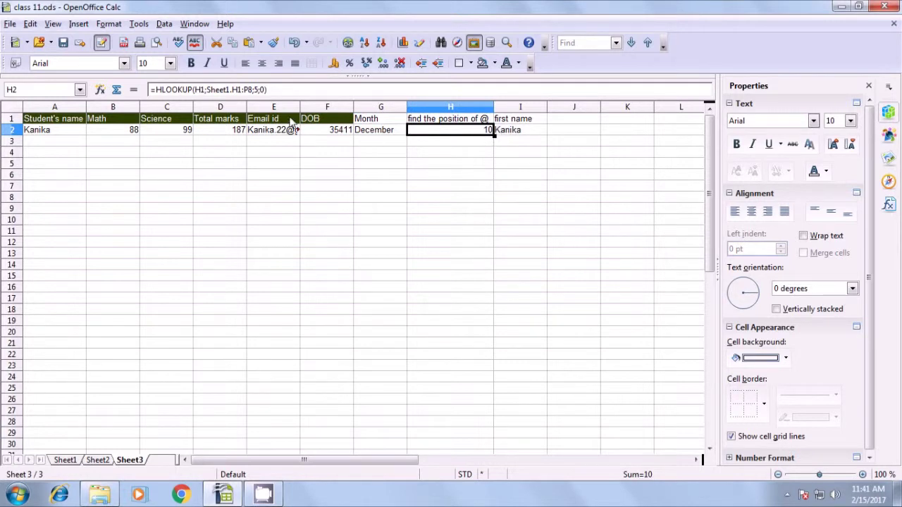
drag(300, 107, 336, 112)
click(101, 165)
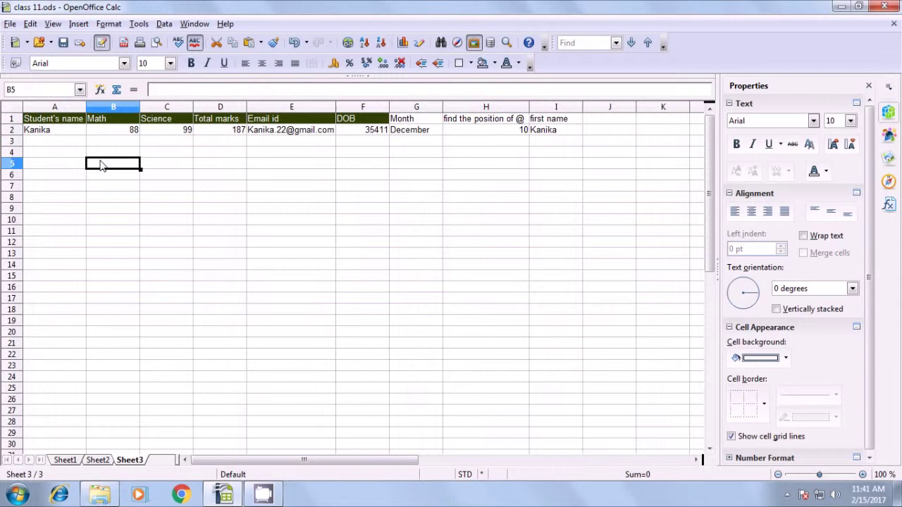